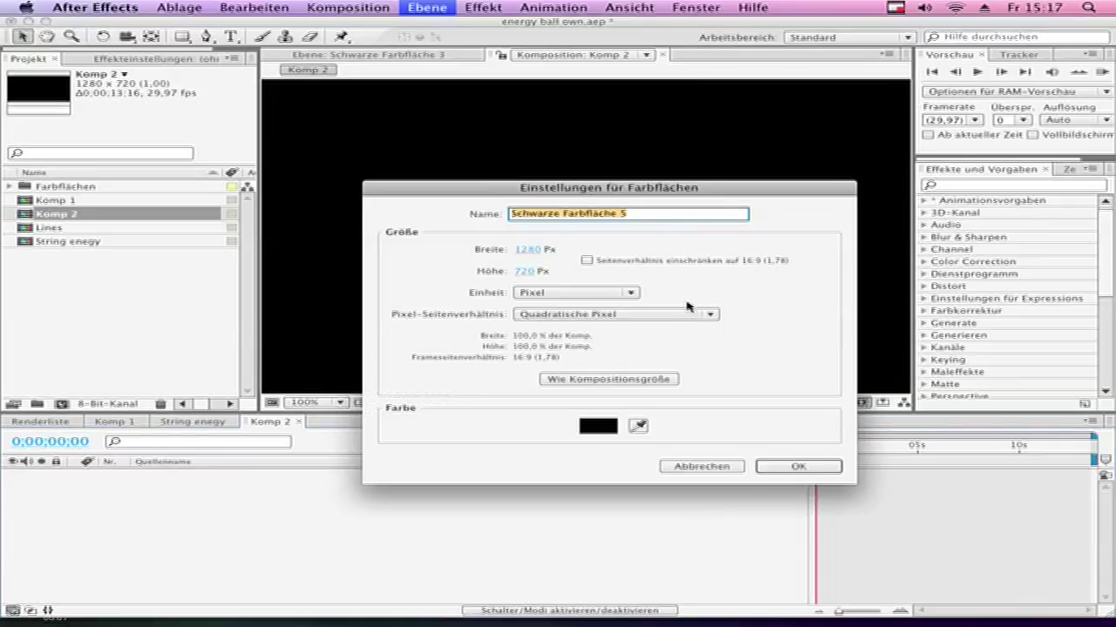
Create a black 1280 × 720 px solid and draw three separate curved open mask paths on it with the Pen tool
click(793, 465)
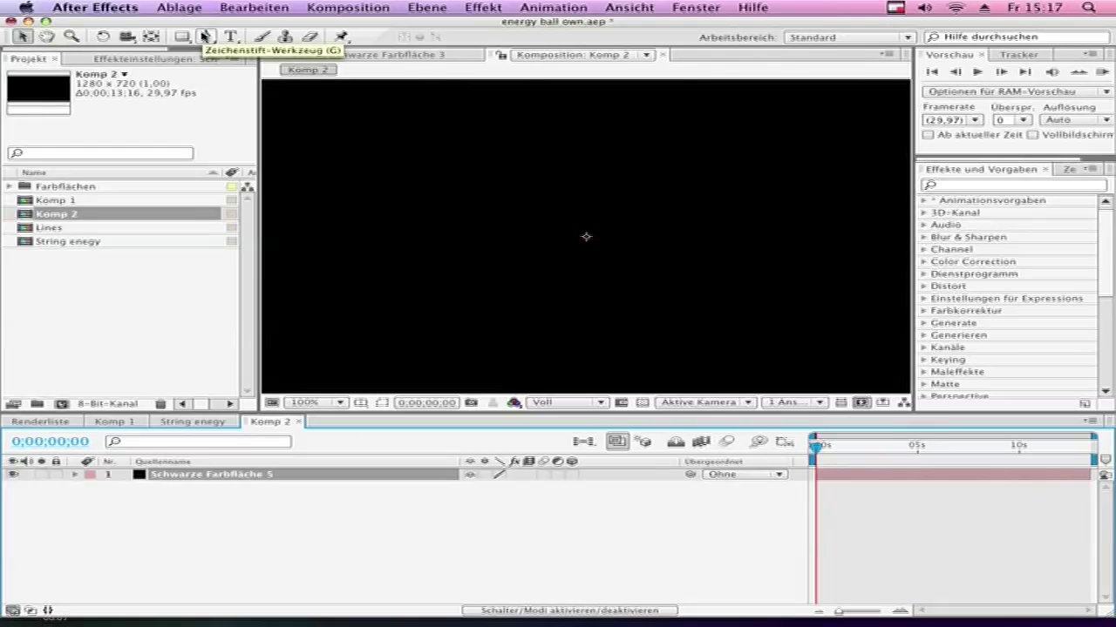
click(206, 37)
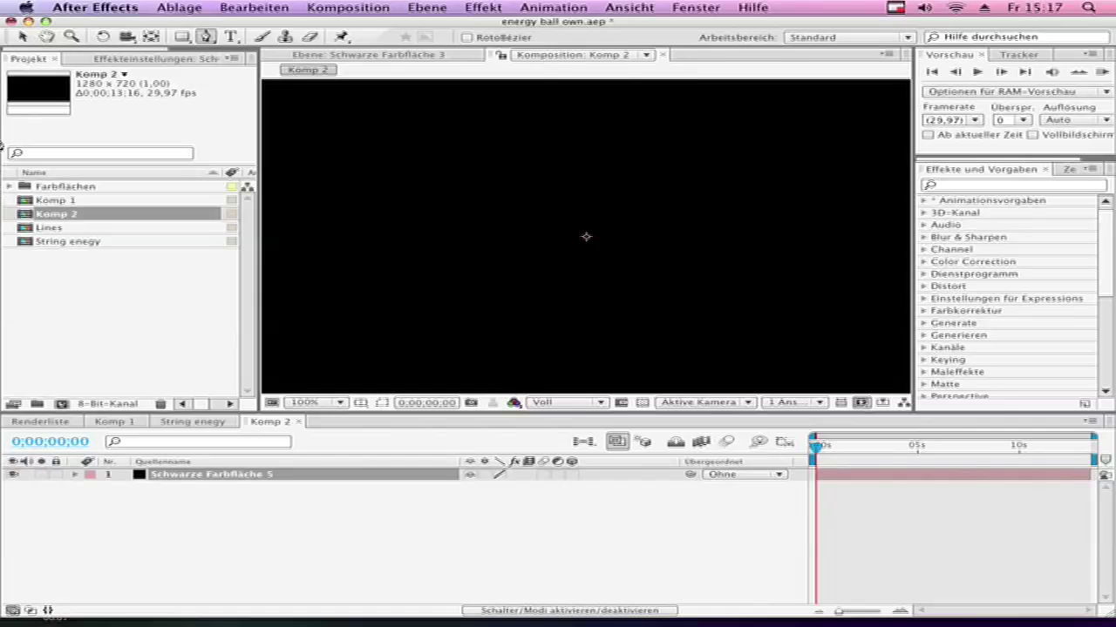
scroll(375, 198, down, 4)
scroll(379, 197, up, 2)
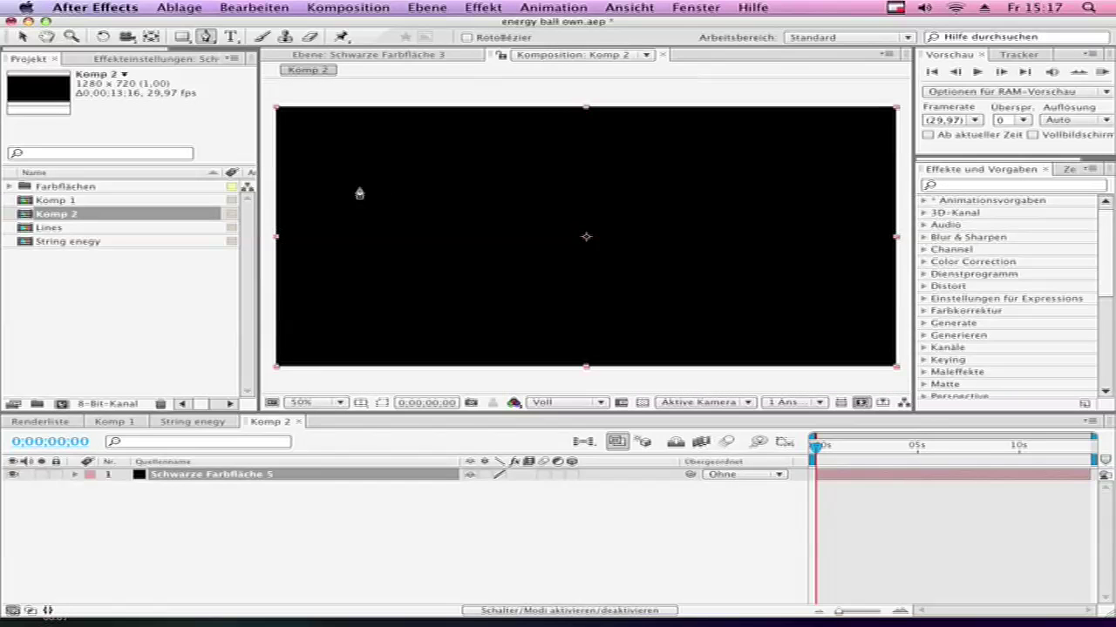
click(344, 159)
drag(383, 300, 485, 302)
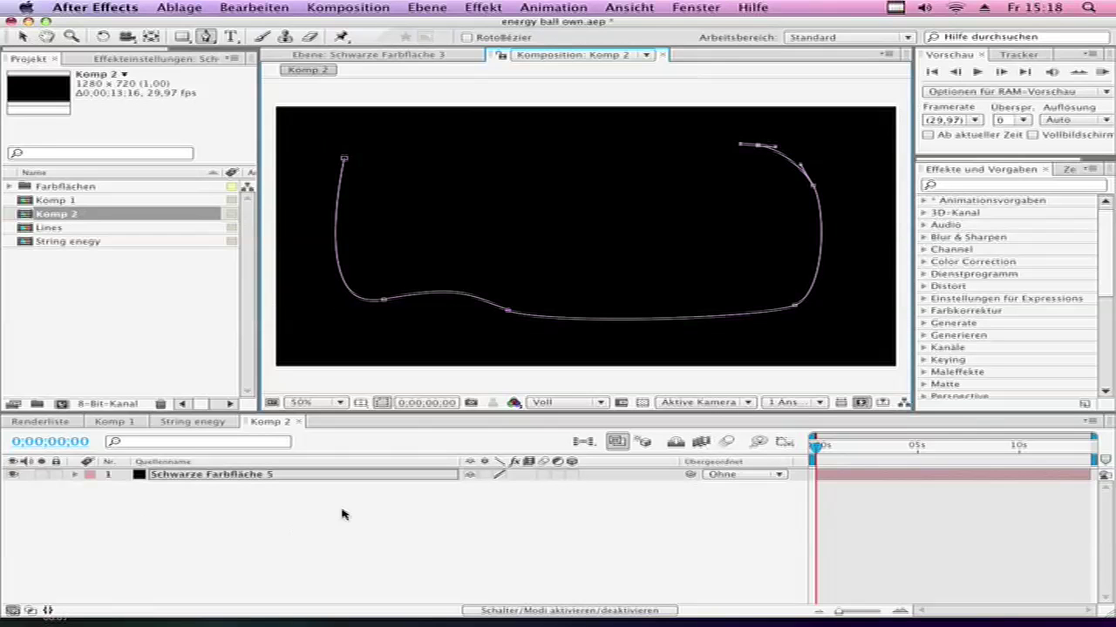
click(160, 516)
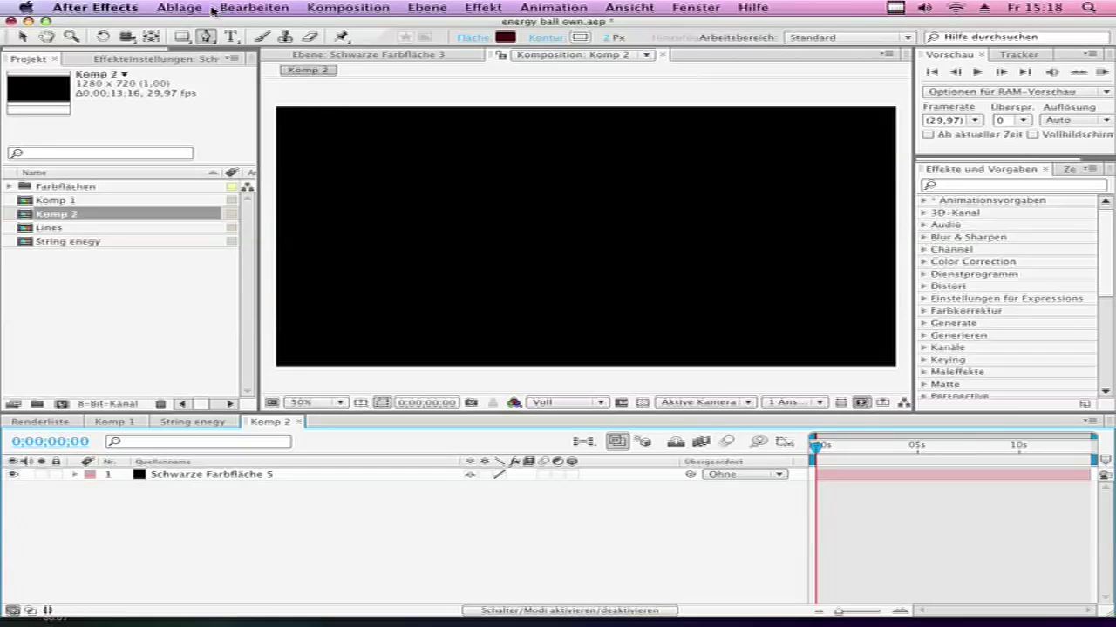
click(185, 477)
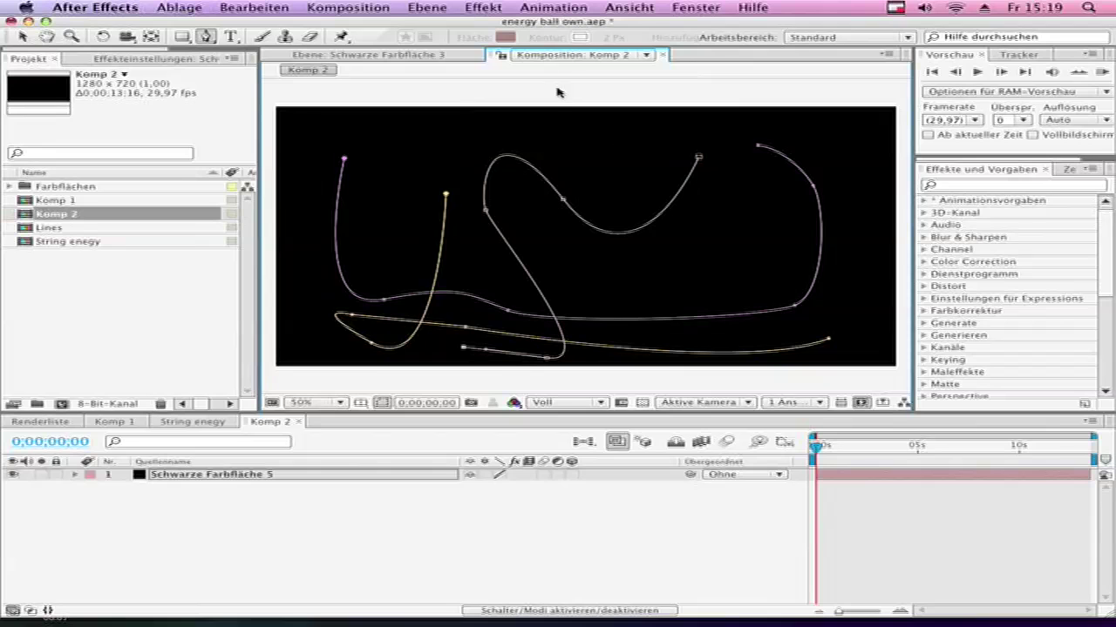
Apply the Vegas effect to the black solid and set its Kontur to Maske/Pfad
click(482, 7)
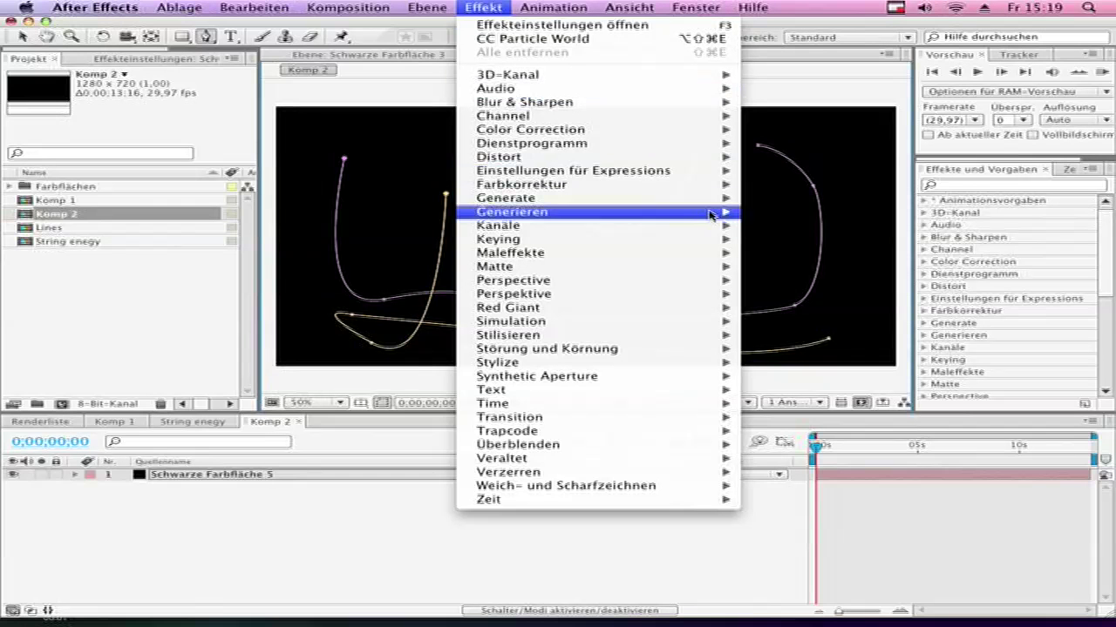
mouse_move(710, 213)
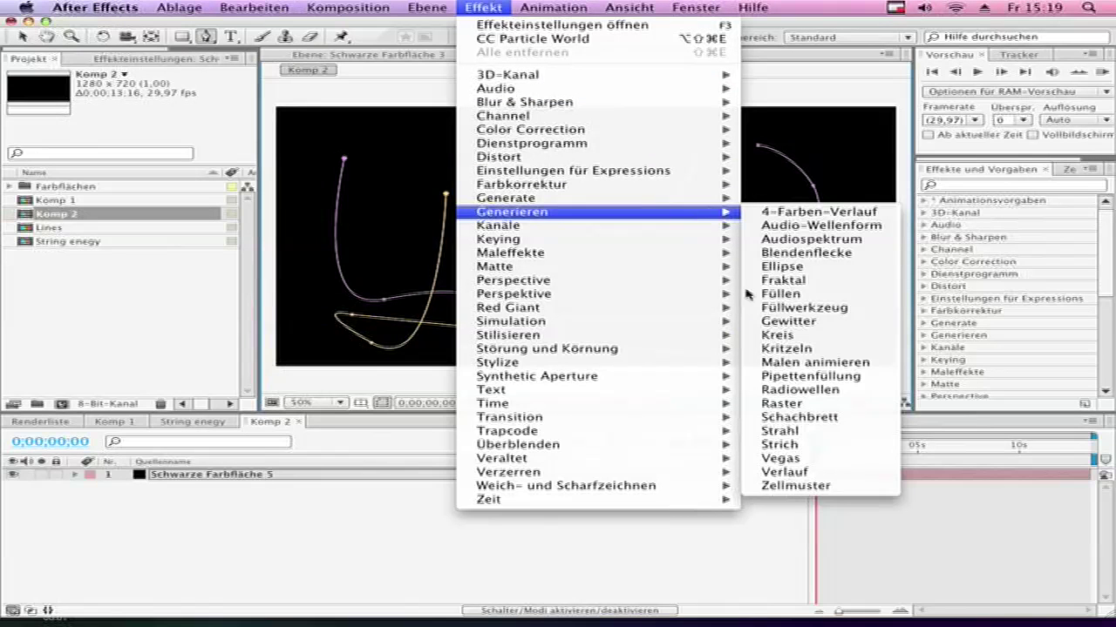
click(773, 459)
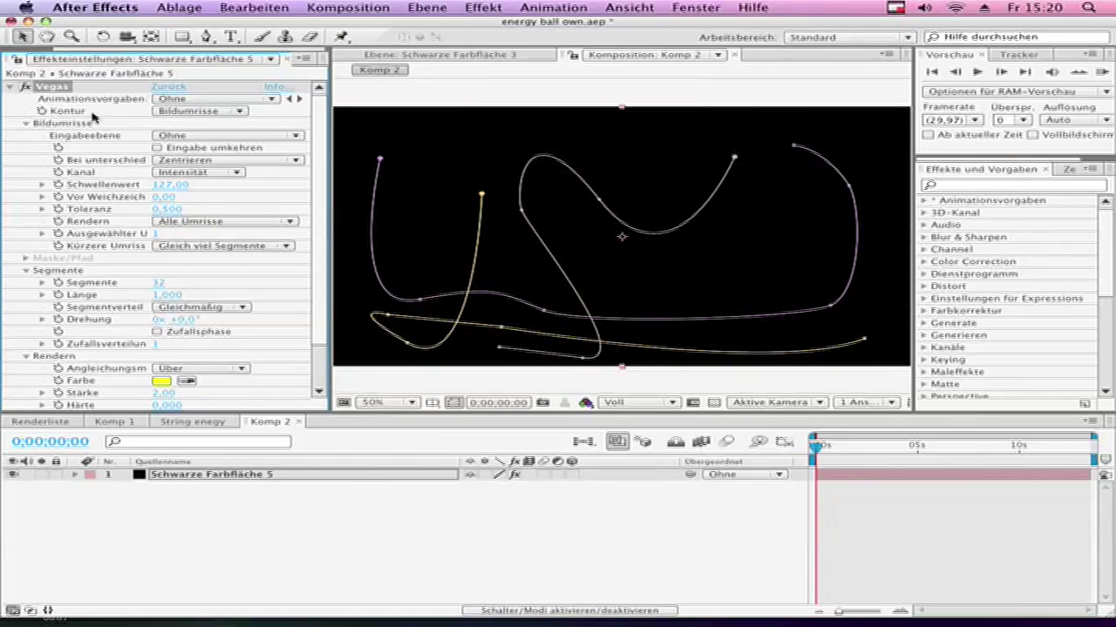
click(224, 115)
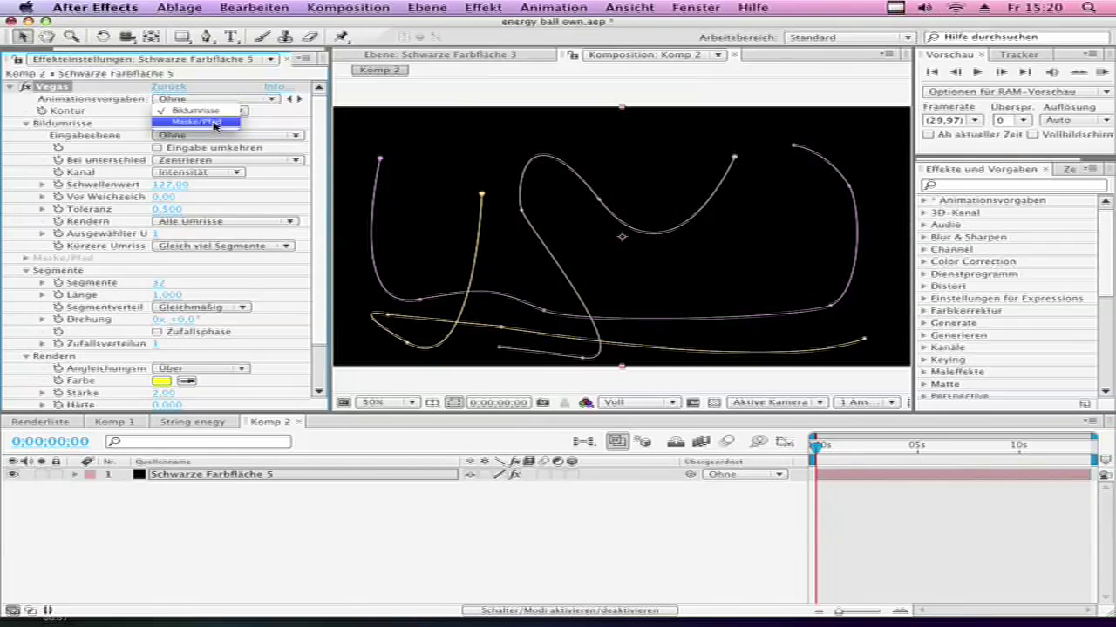
click(214, 124)
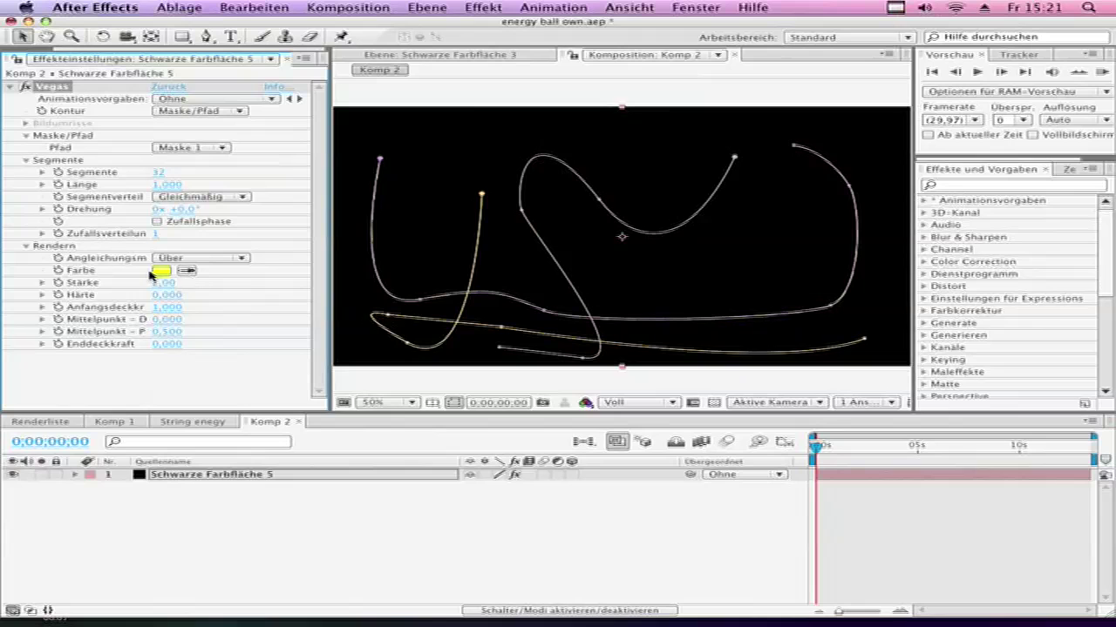
Set the Vegas stroke colour to cyan 00FCFF and the number of Segmente to 1
click(161, 271)
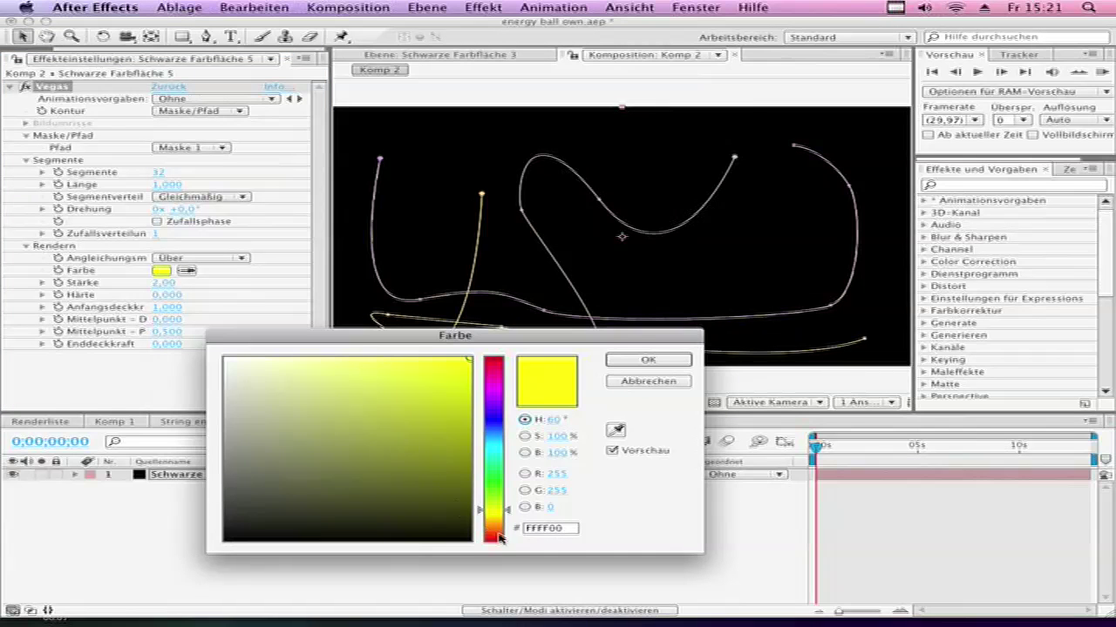
click(503, 449)
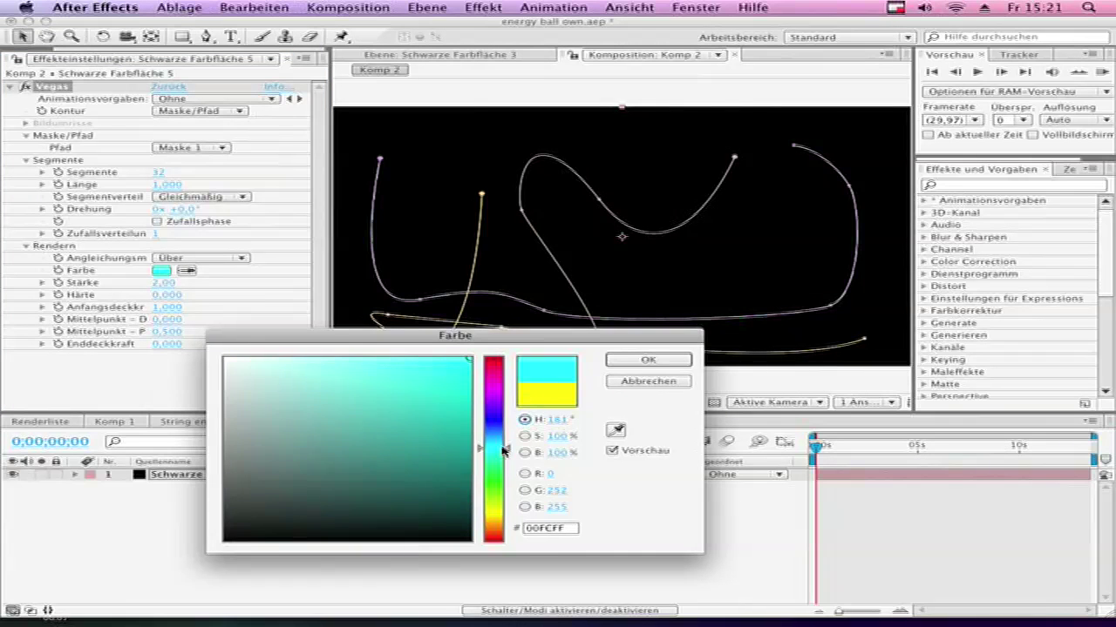
click(645, 360)
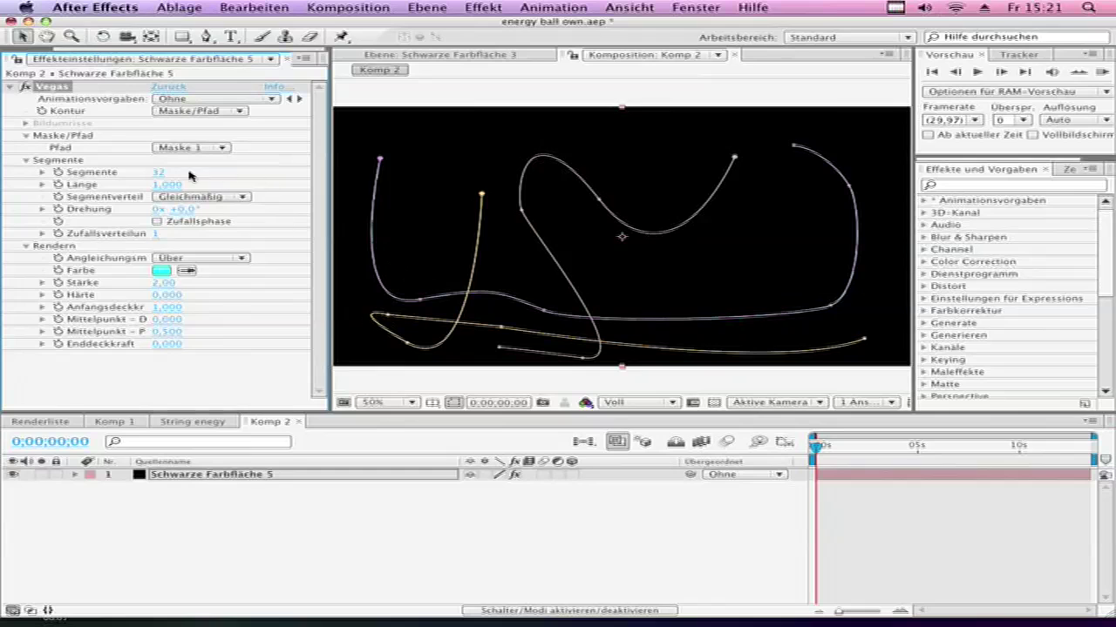
click(160, 172)
text(1)
key(Return)
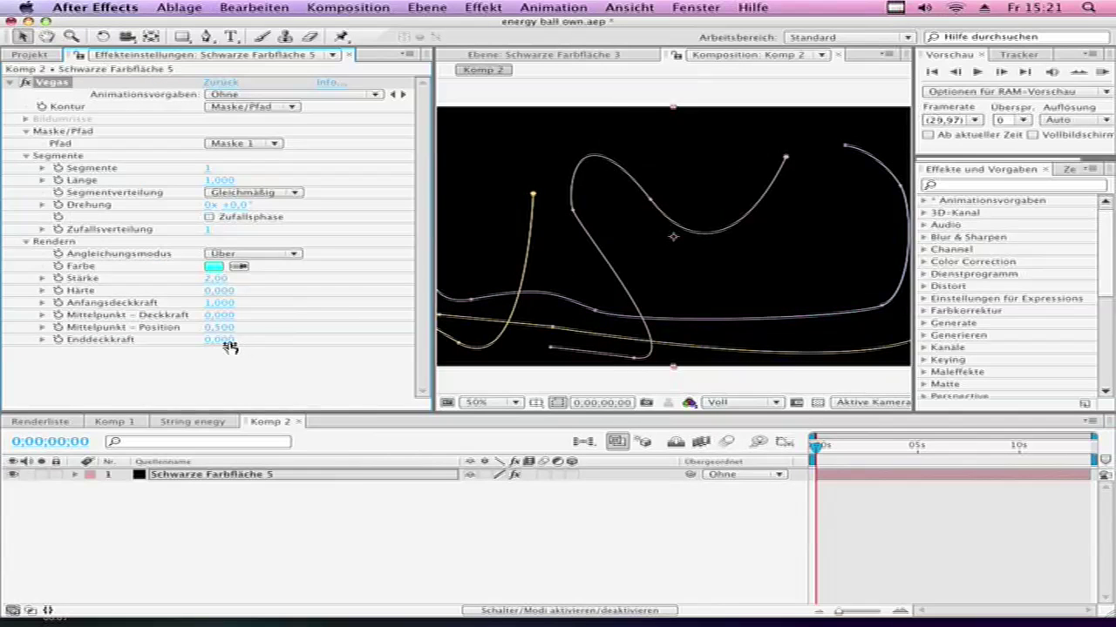
Try a Mittelpunkt – Deckkraft of 1 in the Vegas effect and set it back to 0
click(218, 314)
text(1)
key(Return)
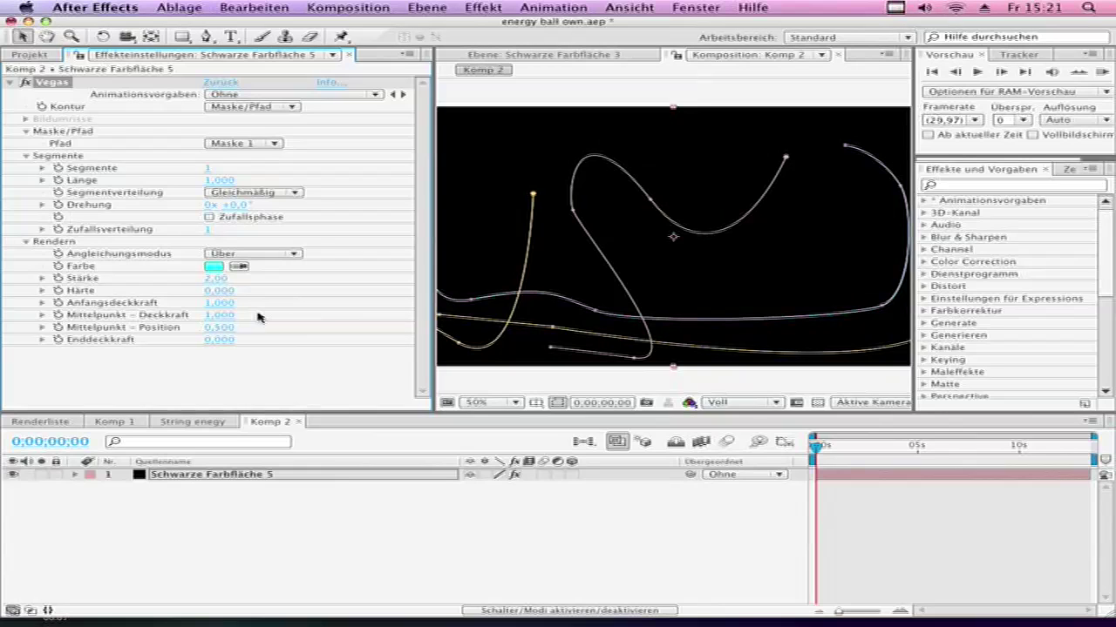
click(219, 314)
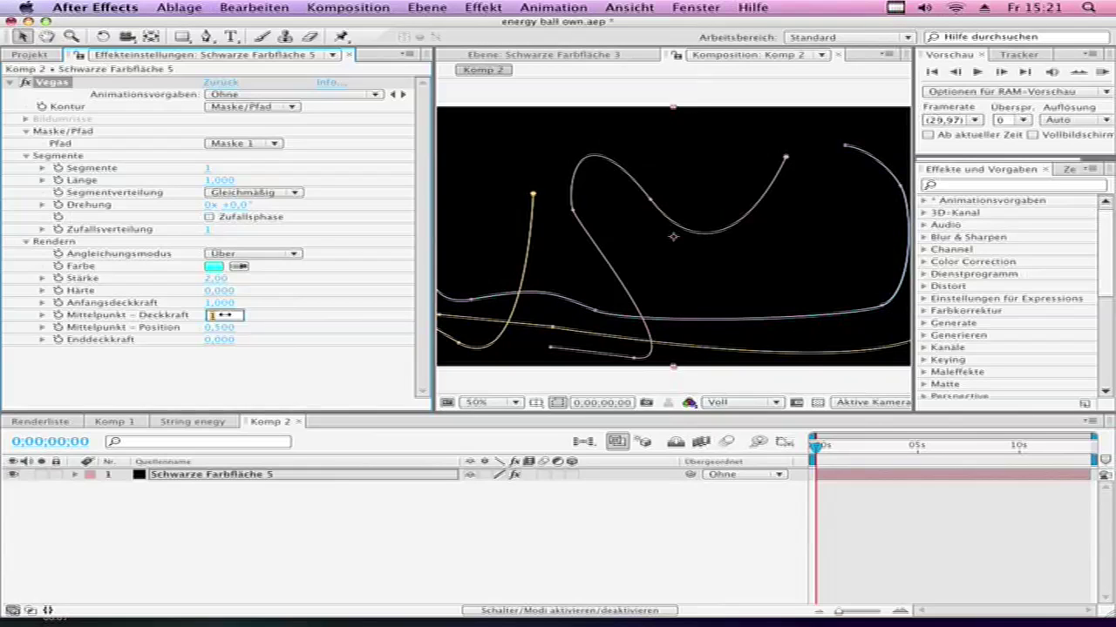
text(0)
key(Return)
click(214, 290)
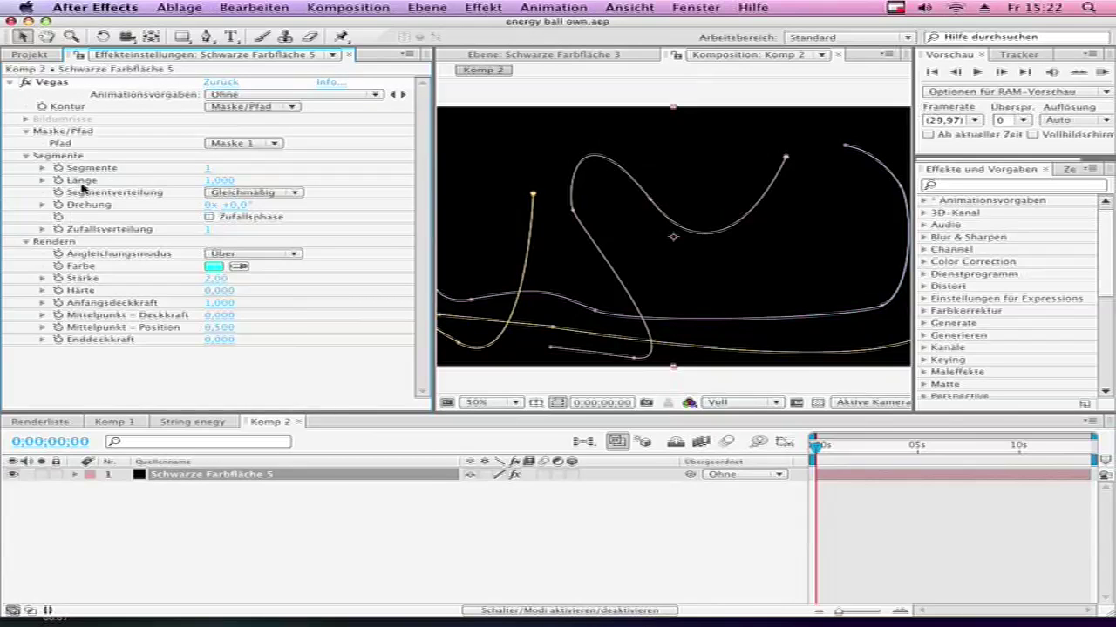
click(218, 179)
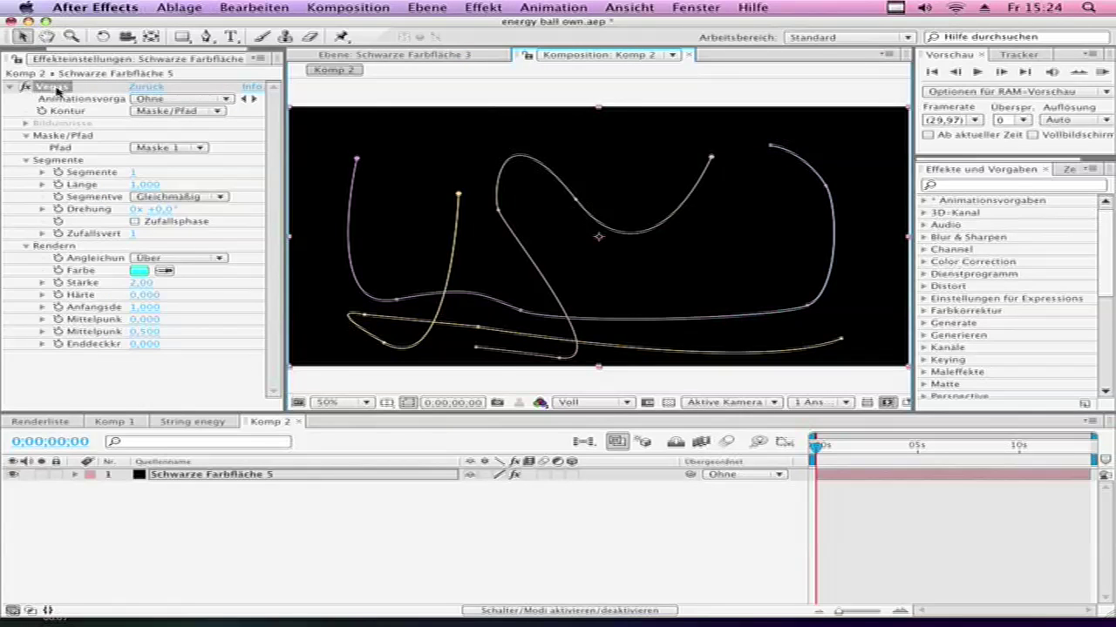
Duplicate the Vegas effect and assign the copy's Pfad to Maske 2
click(57, 88)
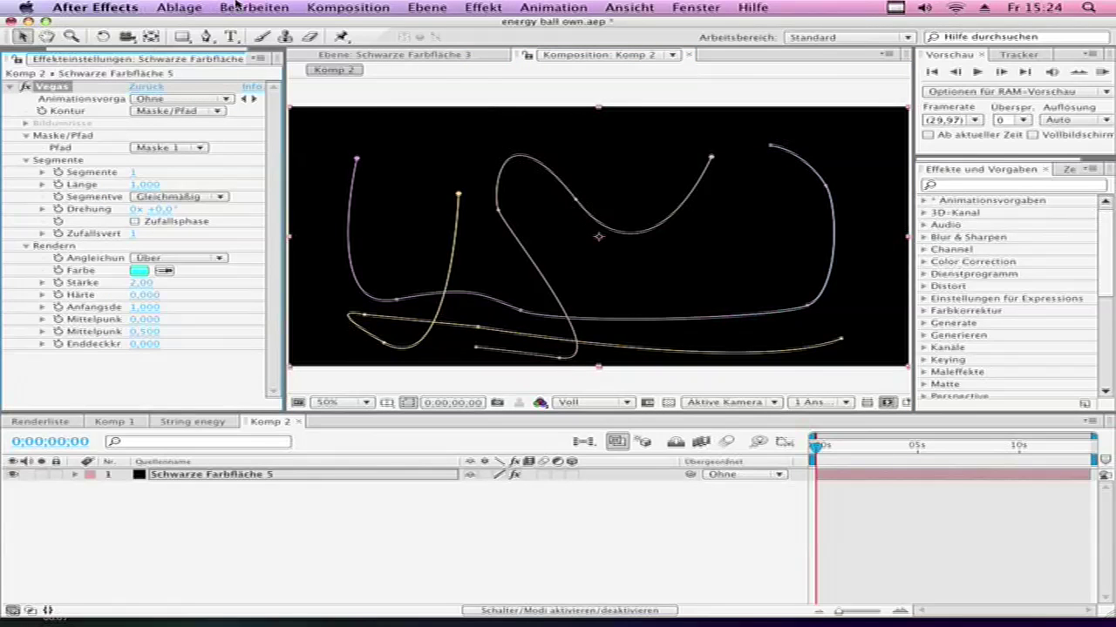
click(236, 5)
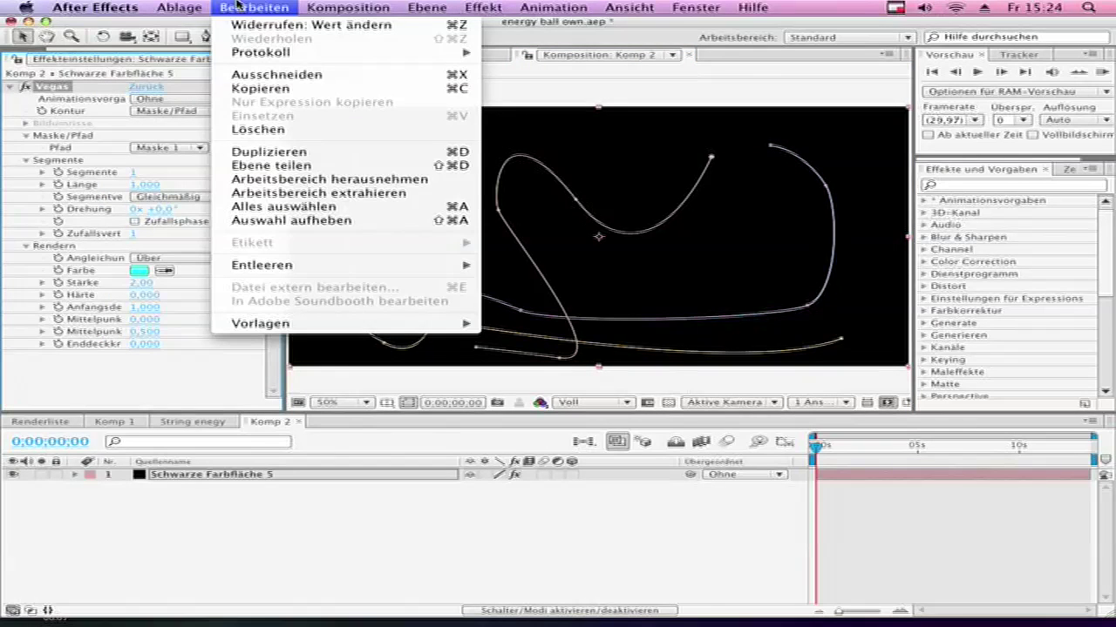
click(267, 151)
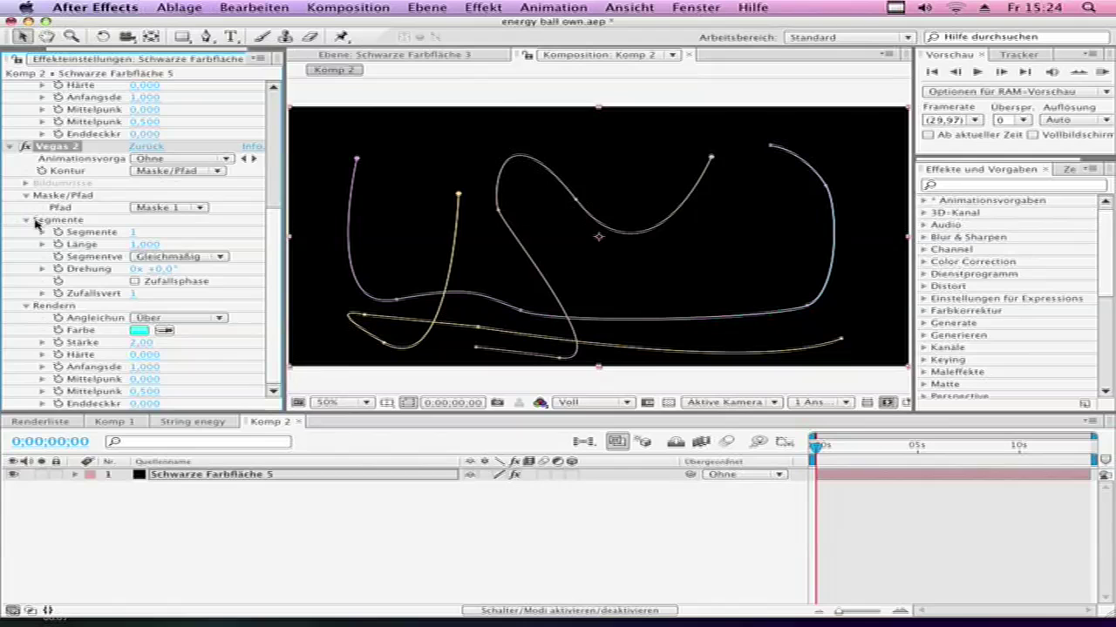
click(174, 210)
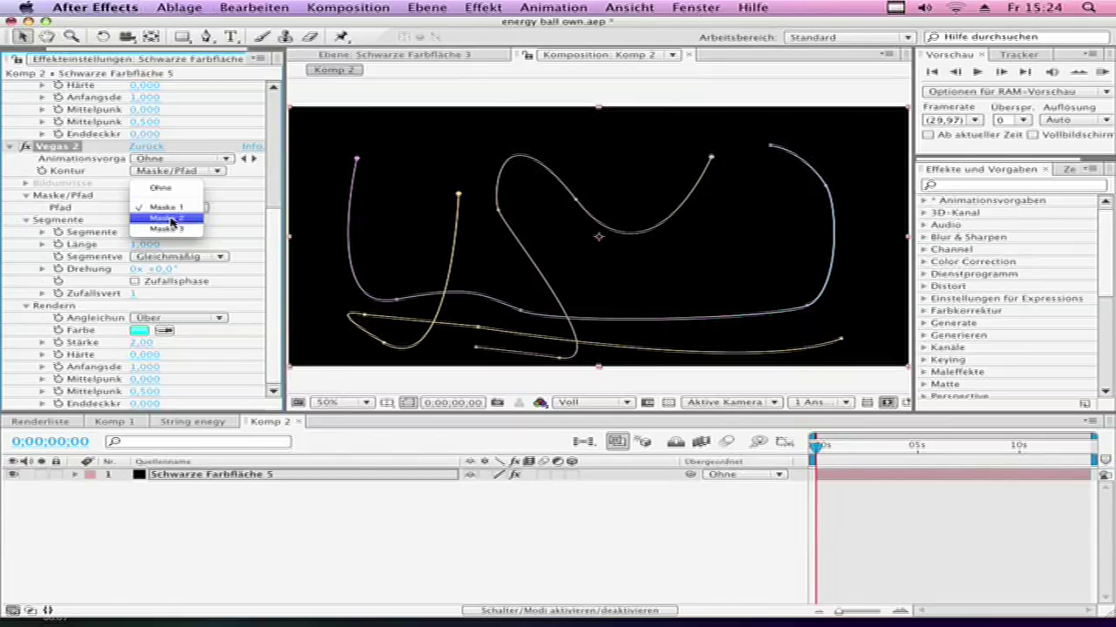
click(172, 219)
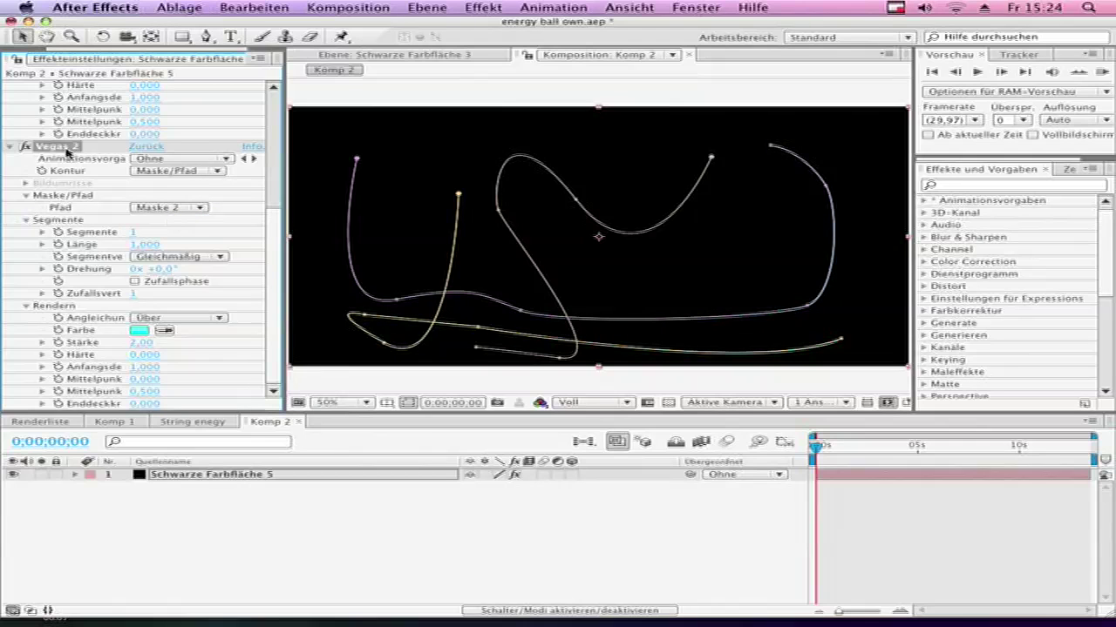
Duplicate Vegas 2, assign the new copy's Pfad to Maske 3, and hide the mask outlines in the composition view
click(276, 6)
click(209, 155)
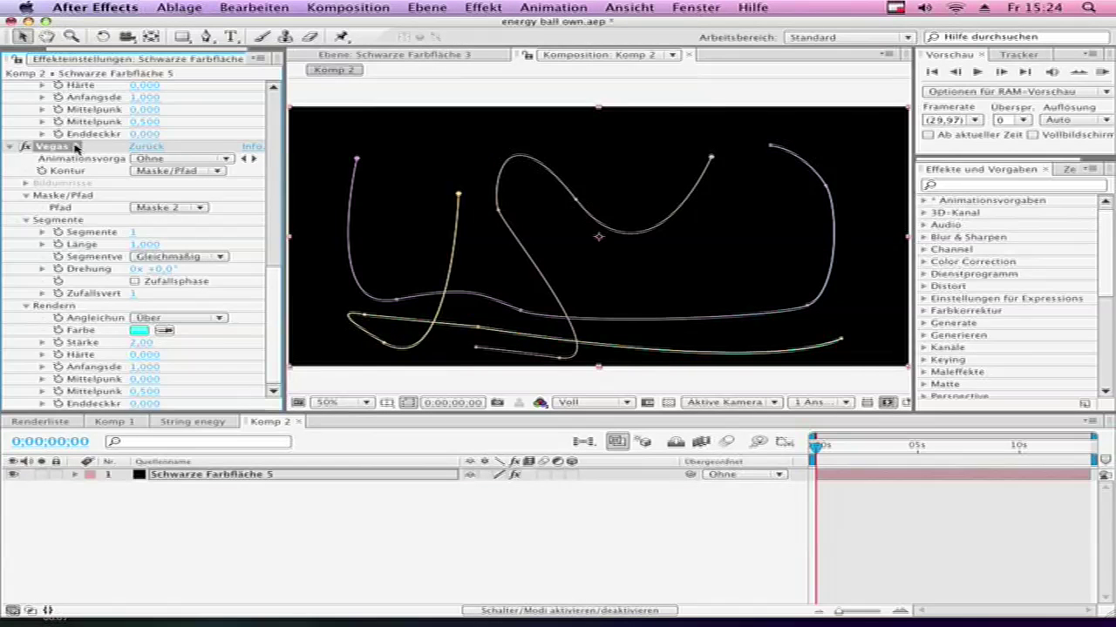
click(177, 210)
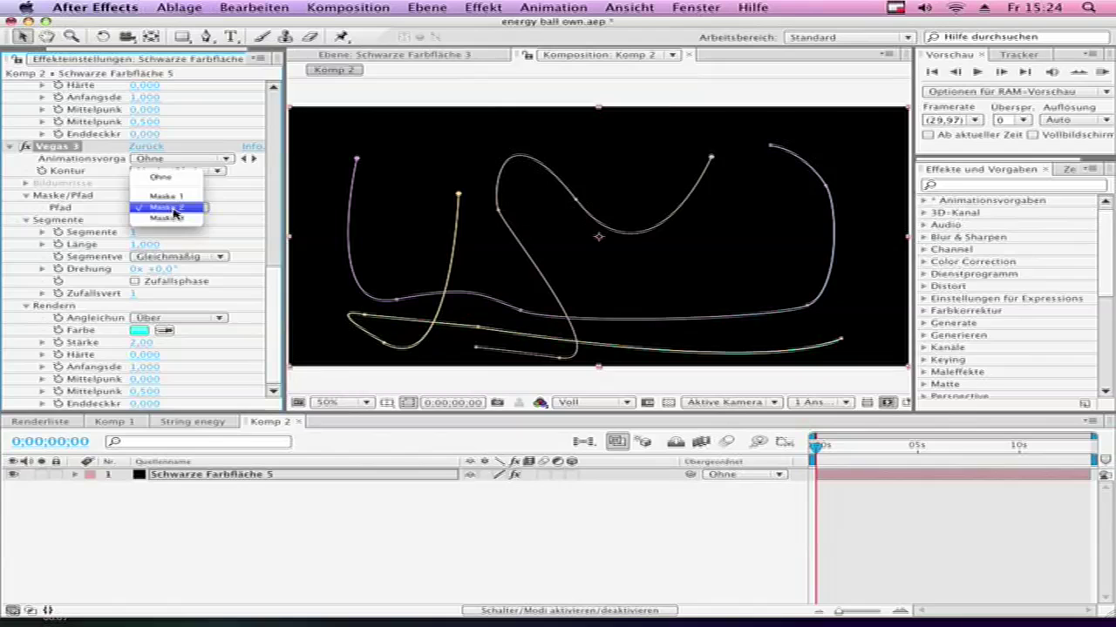
click(175, 218)
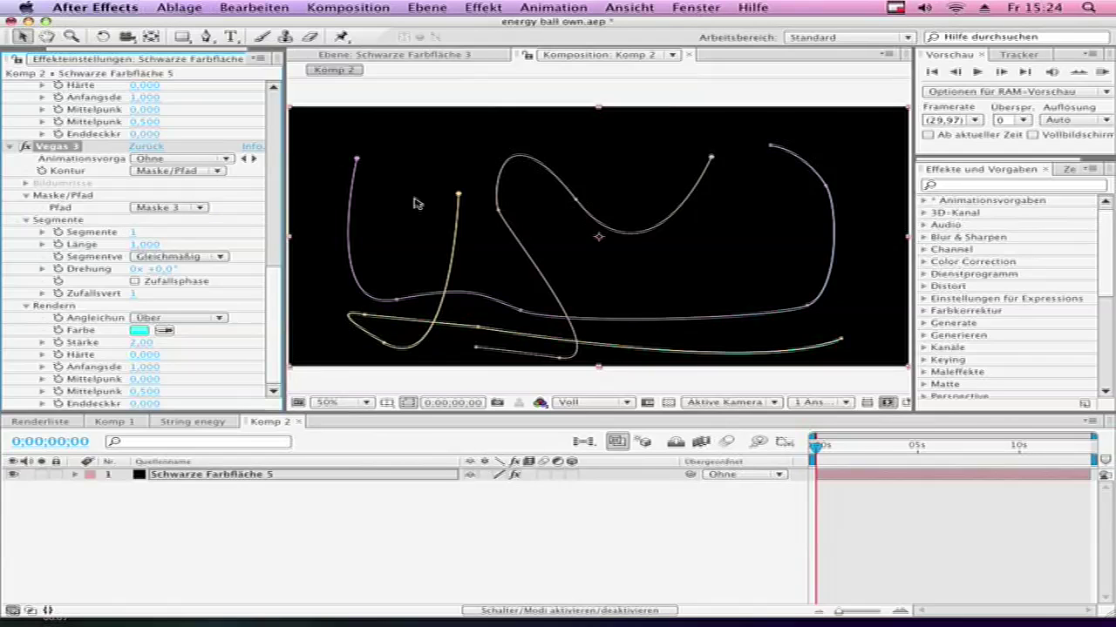
click(408, 403)
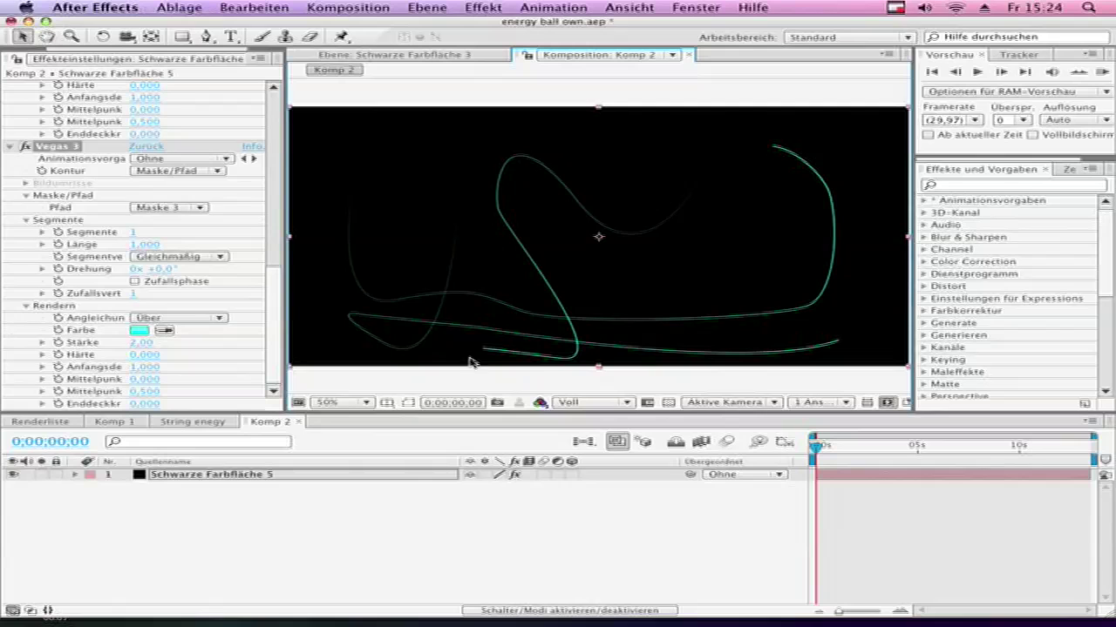
Precompose the black solid as "Lines", leaving all attributes in Komp 2
click(214, 477)
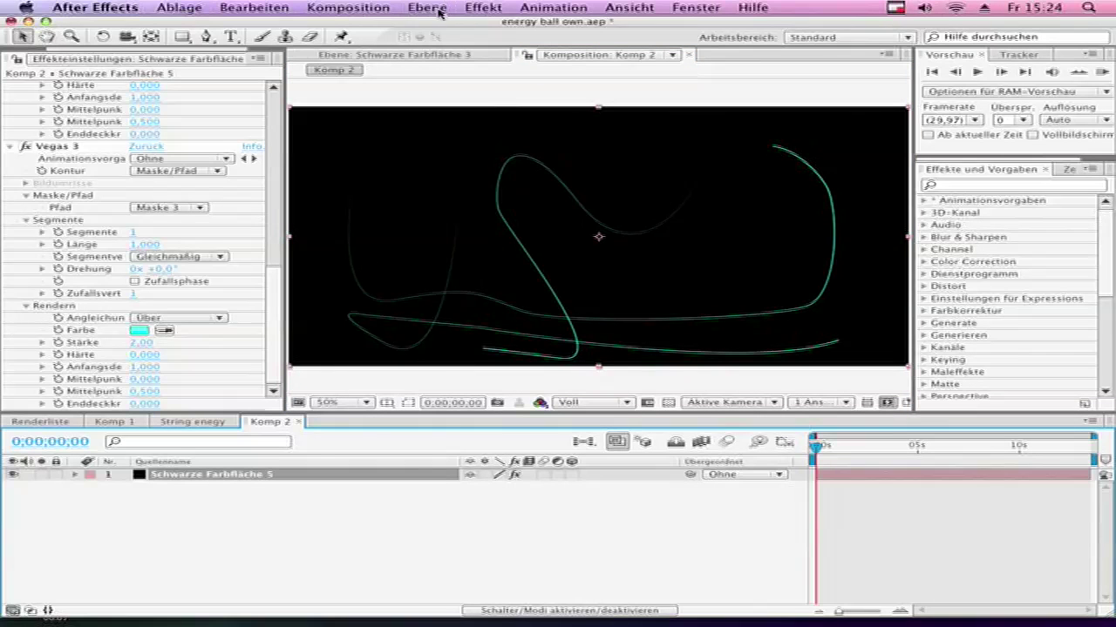
click(439, 11)
click(519, 484)
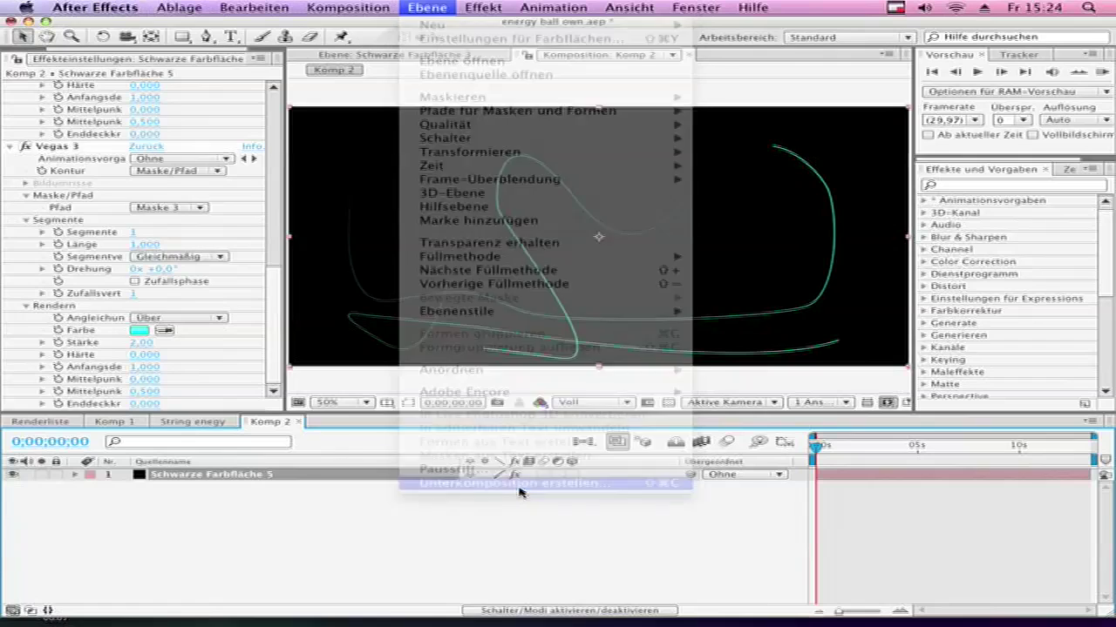
text(Lines)
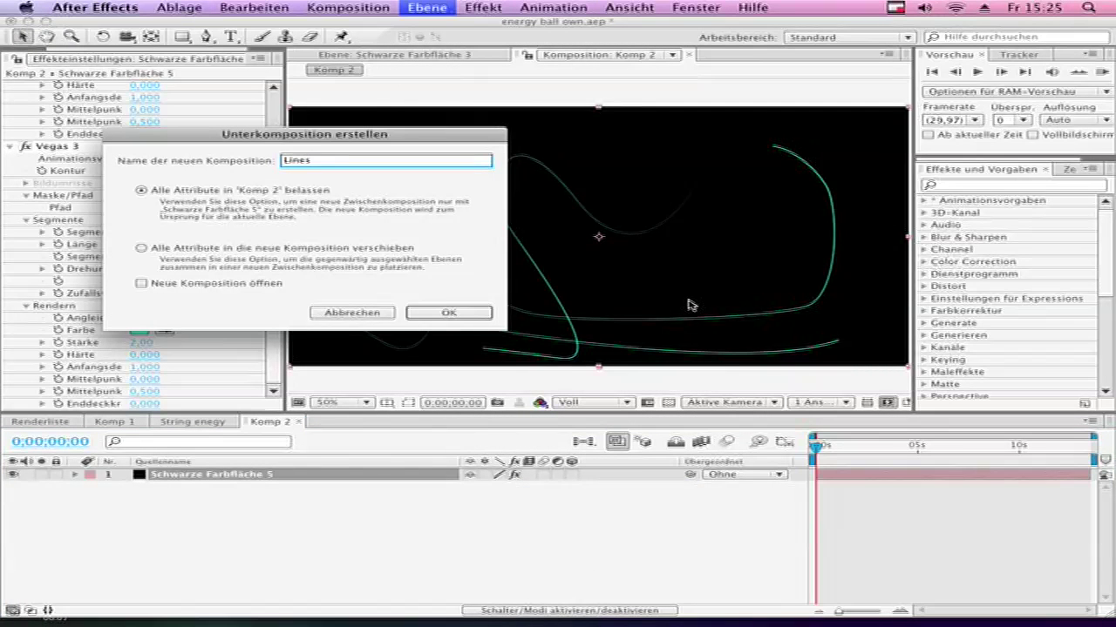
click(448, 313)
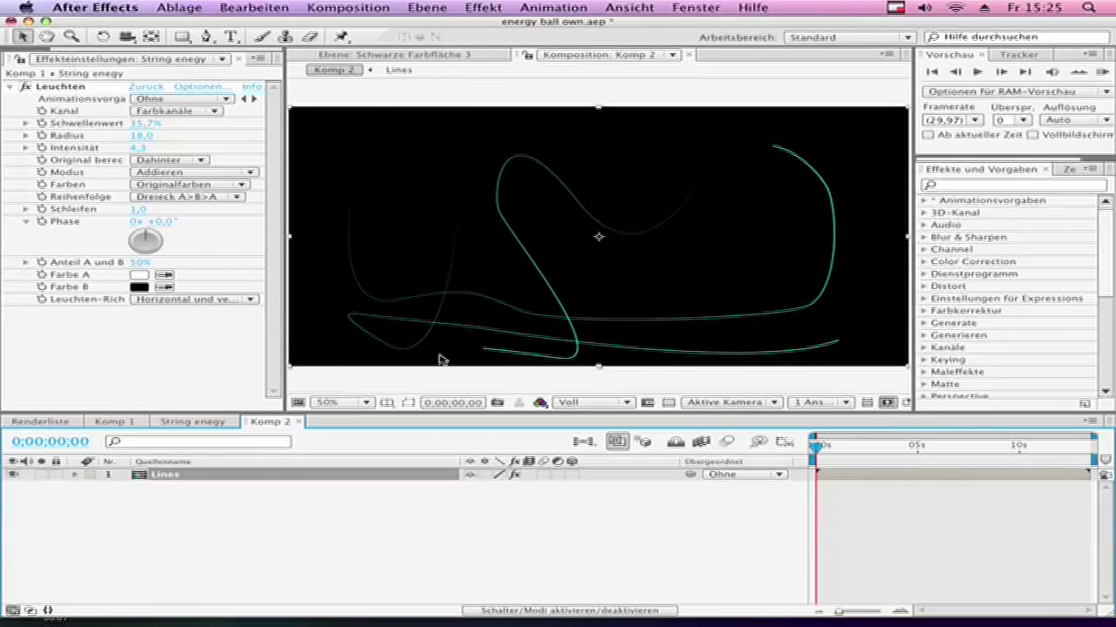
Apply the Verschieben distortion effect to the Lines layer
click(220, 532)
click(161, 475)
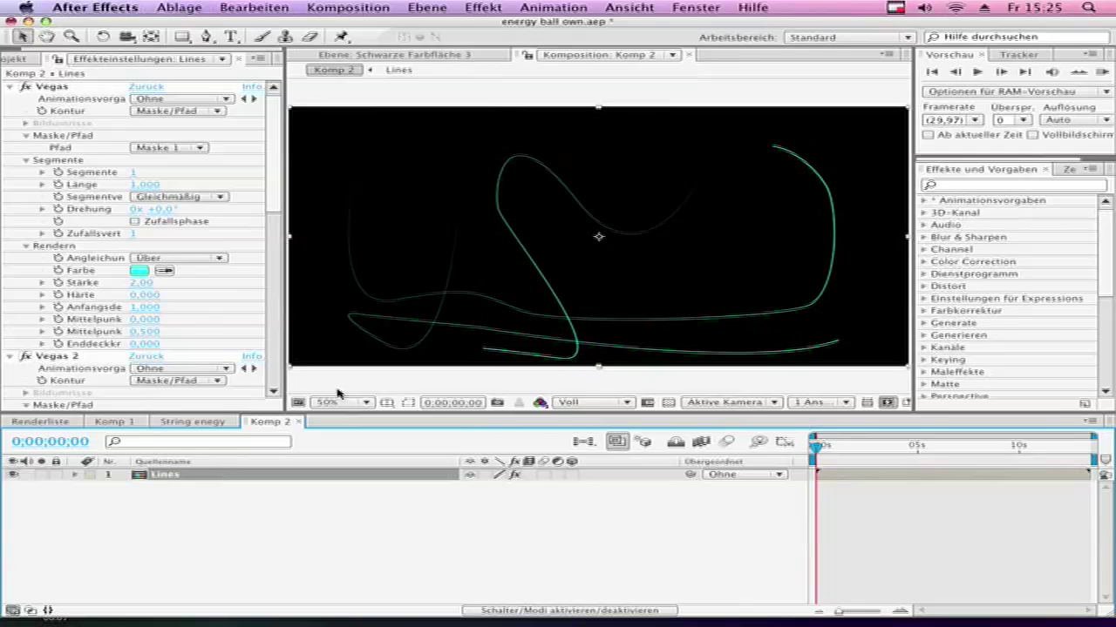
click(482, 8)
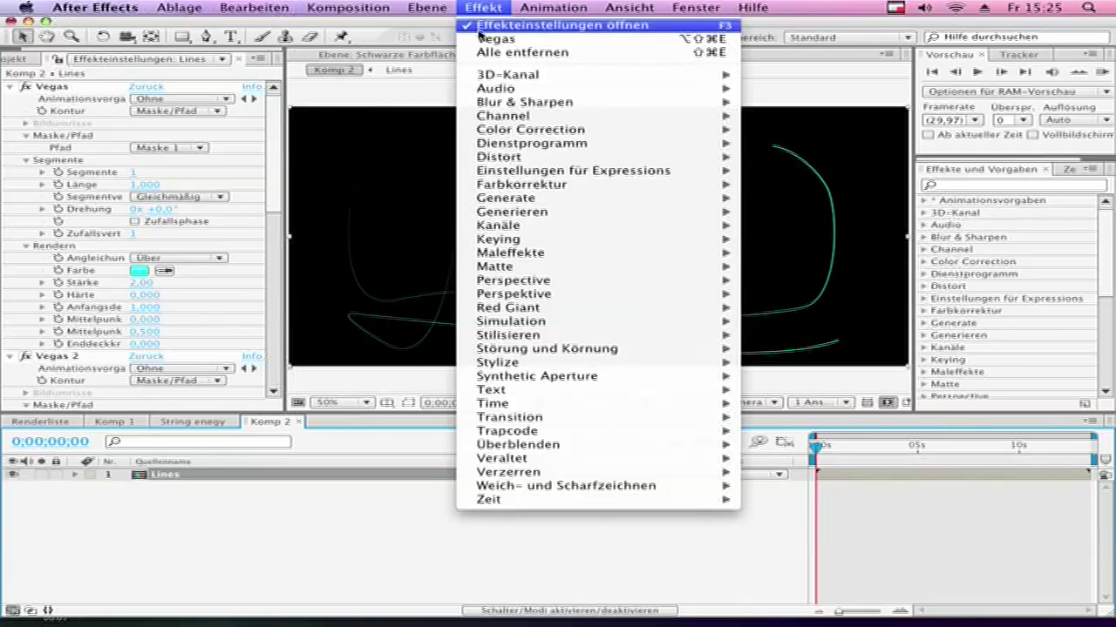
mouse_move(631, 159)
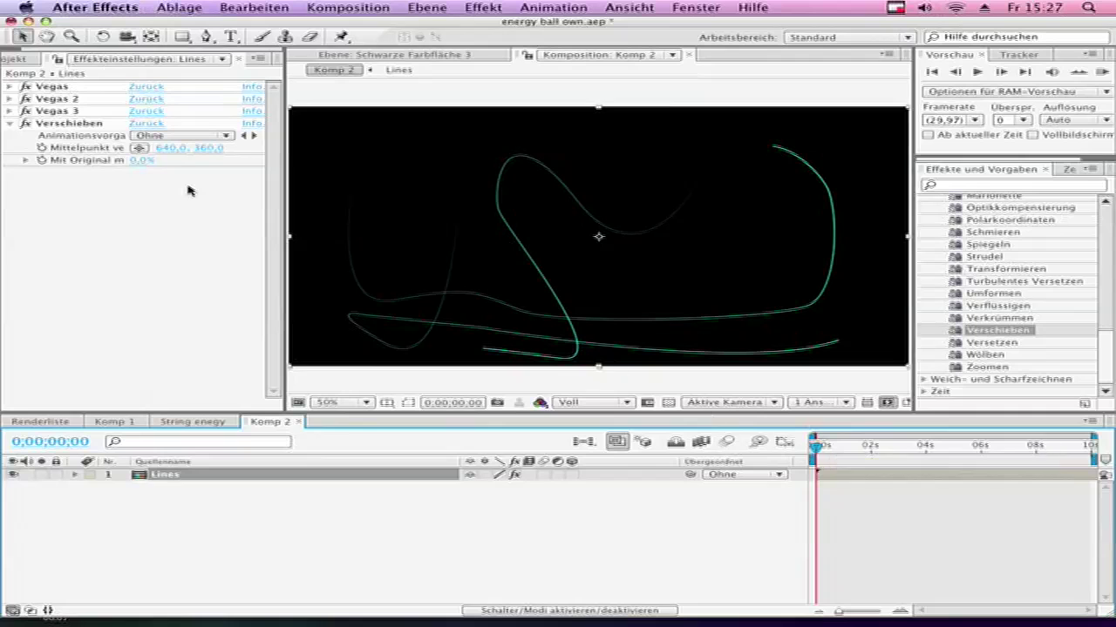
Keyframe the Verschieben center on the Lines layer from 640, 360 at the start to 640, 2111 at 0;00;09;29 and preview it
click(44, 149)
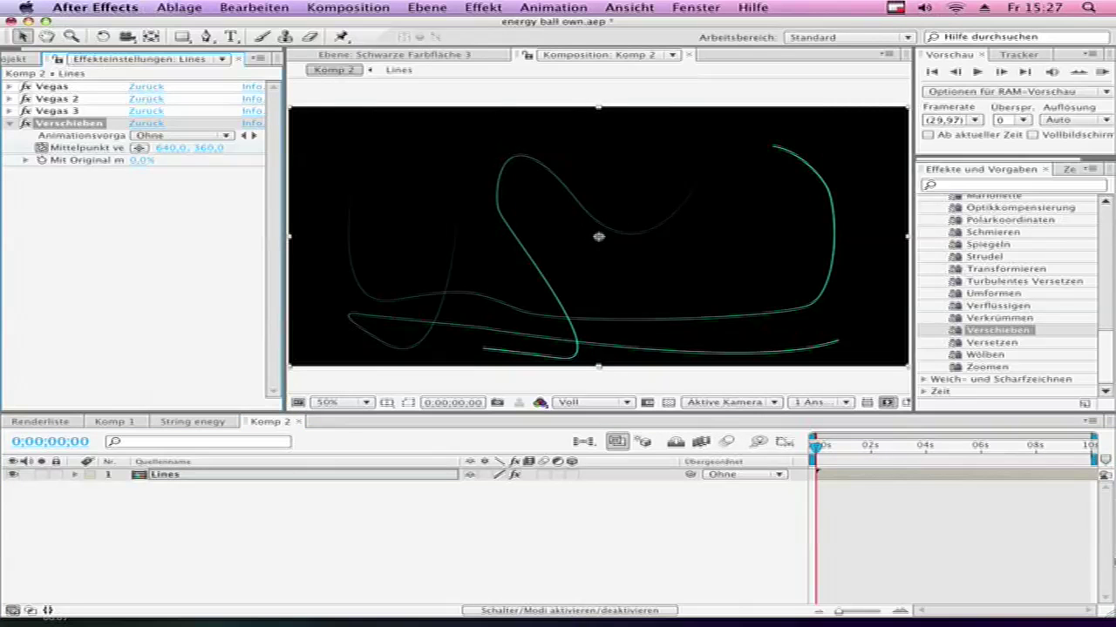
drag(998, 446, 1100, 448)
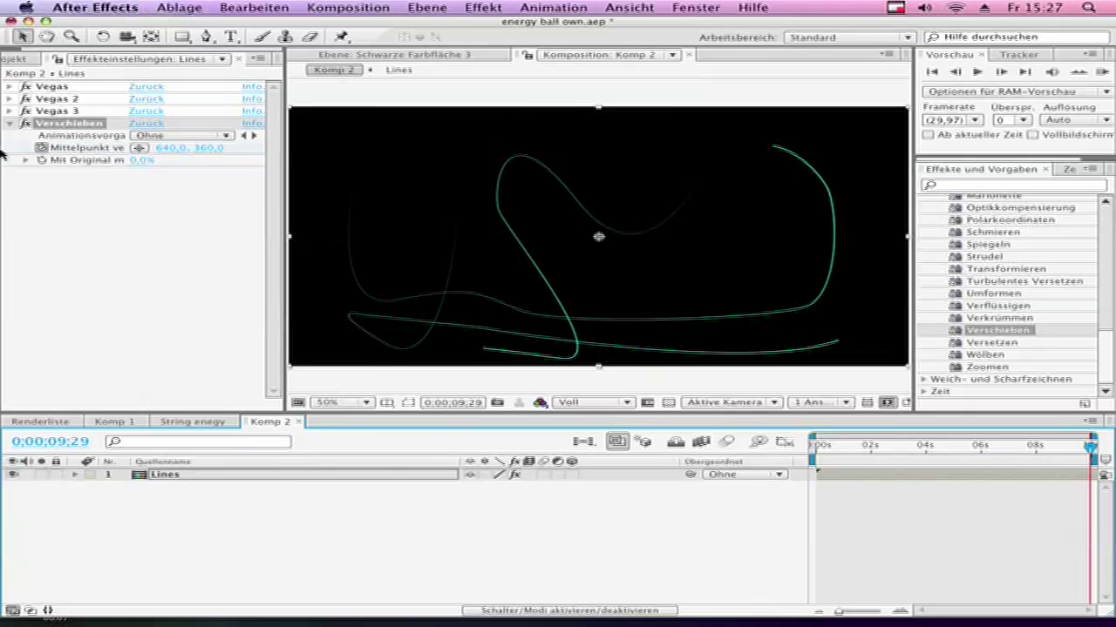
click(210, 148)
text(21)
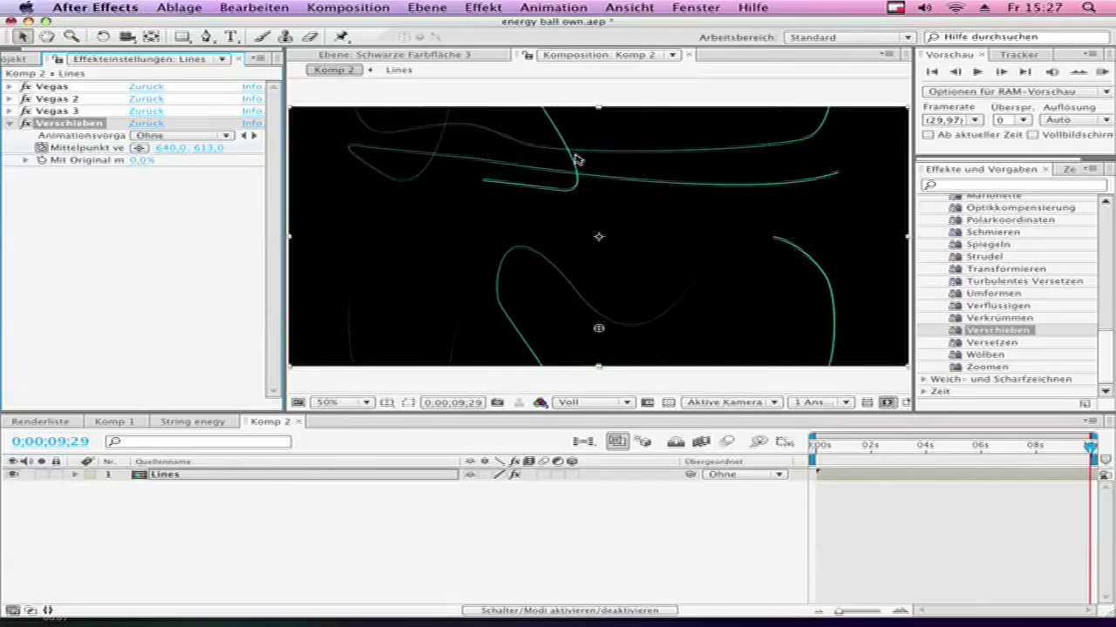
text(11)
key(Return)
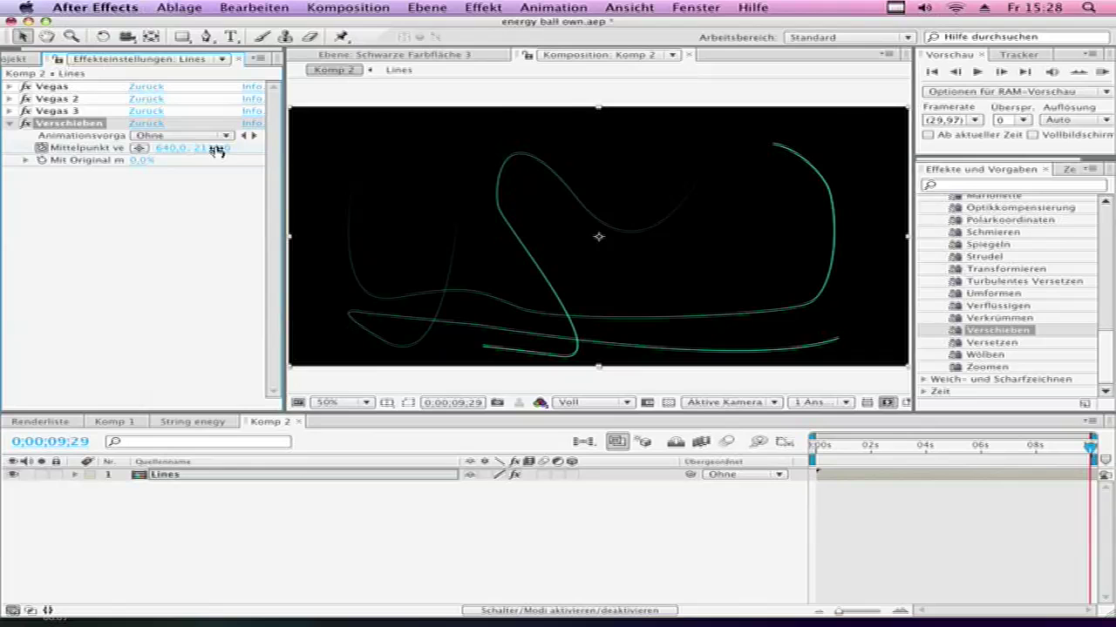
drag(1031, 446, 817, 452)
key(space)
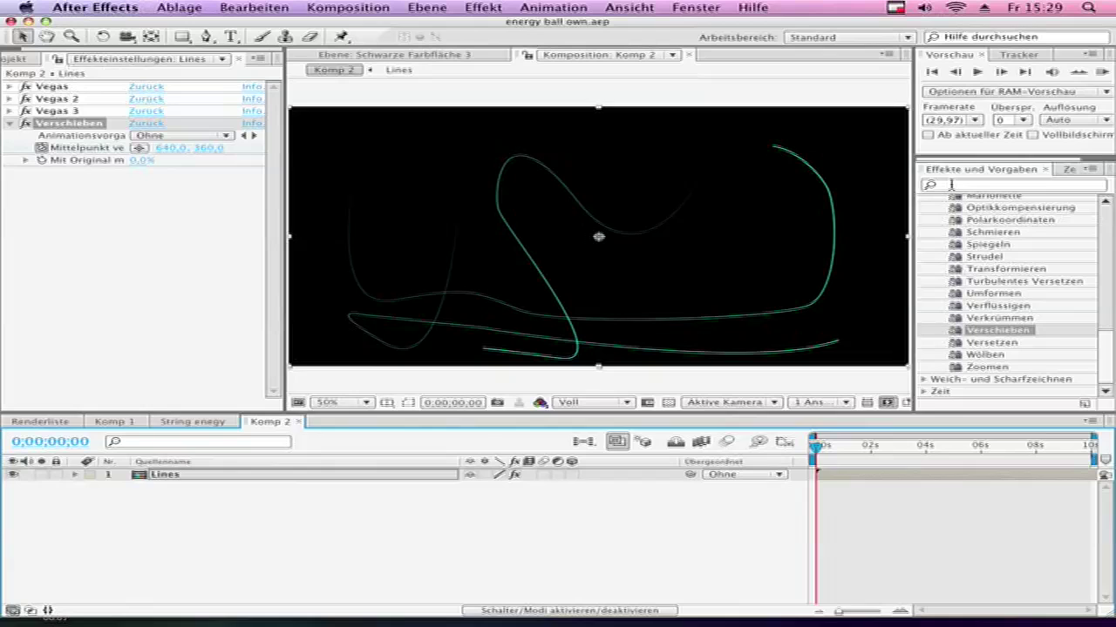
Apply Polarkoordinaten to the Lines layer with Rechteckig -> Polar conversion and 100% interpolation, and scrub through the animation
click(950, 184)
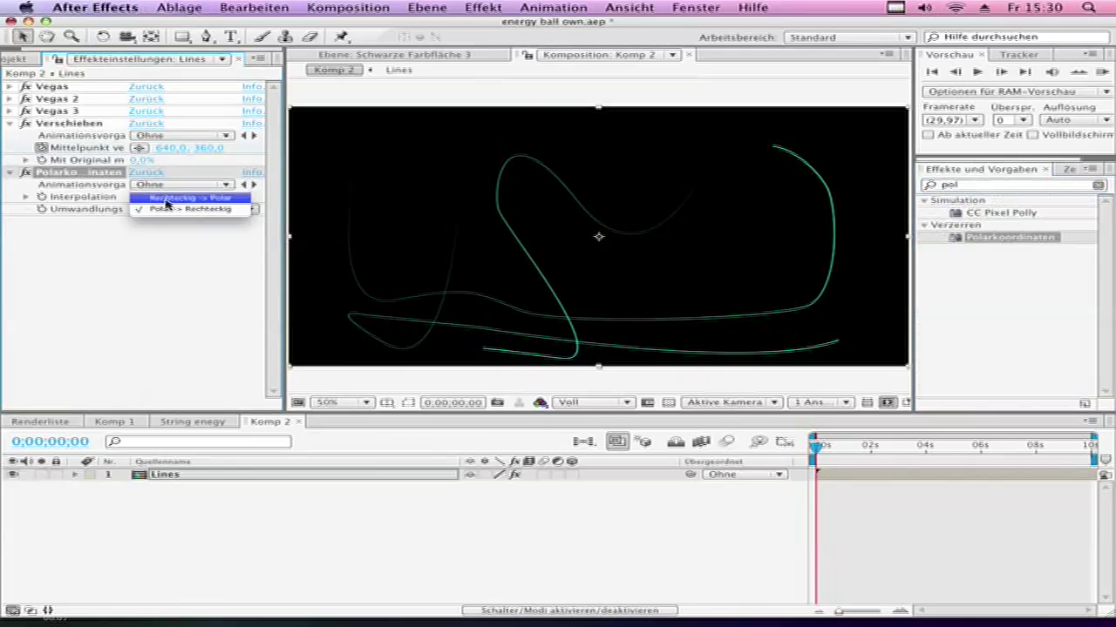
click(165, 199)
click(142, 200)
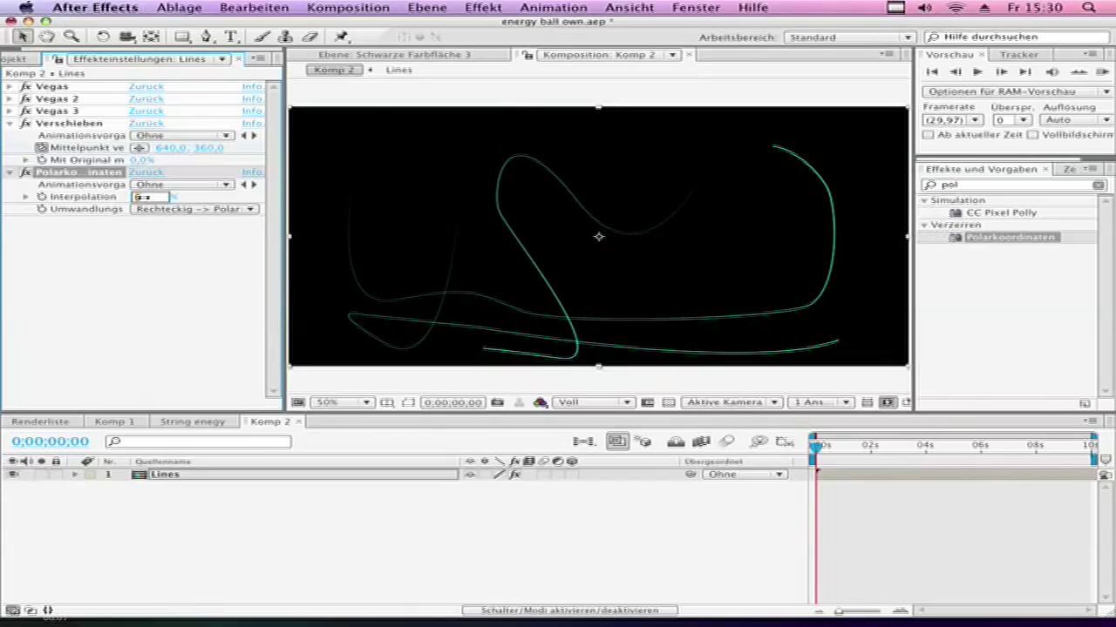
text(100)
key(Return)
click(891, 448)
drag(891, 451, 948, 447)
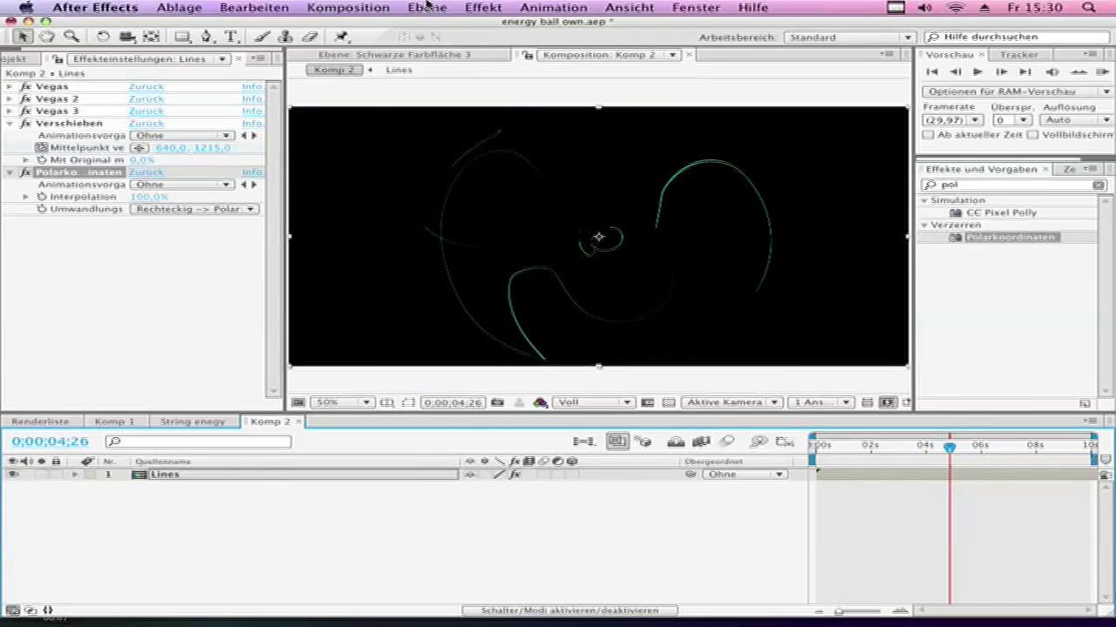
Create a new black solid above Lines and draw a large elliptical mask around the composition's center
click(427, 7)
mouse_move(671, 26)
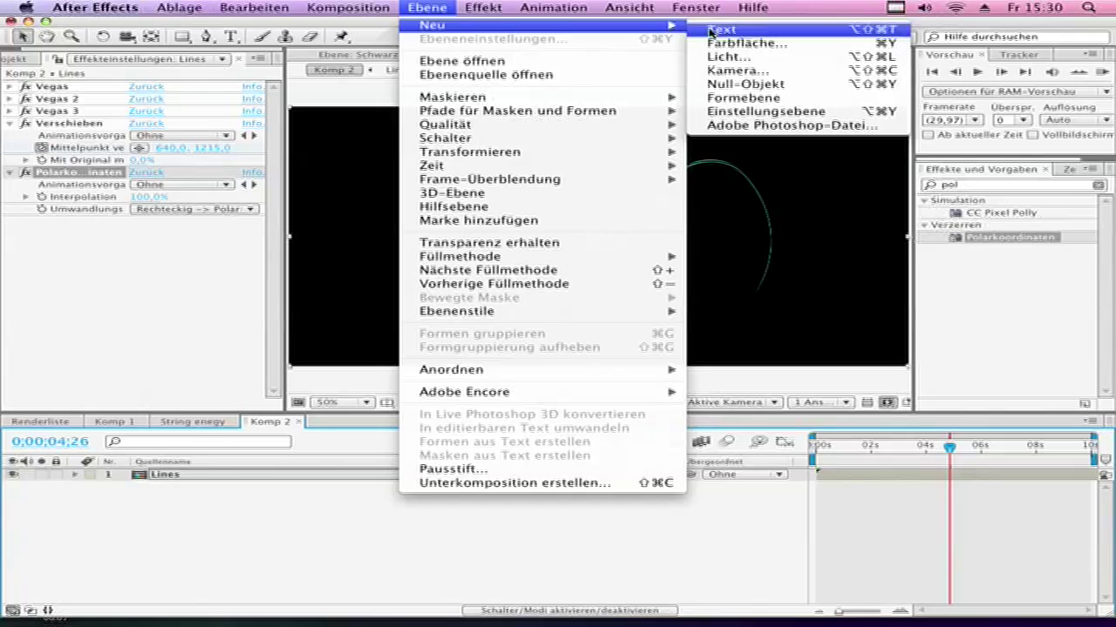
click(734, 44)
drag(176, 38, 253, 95)
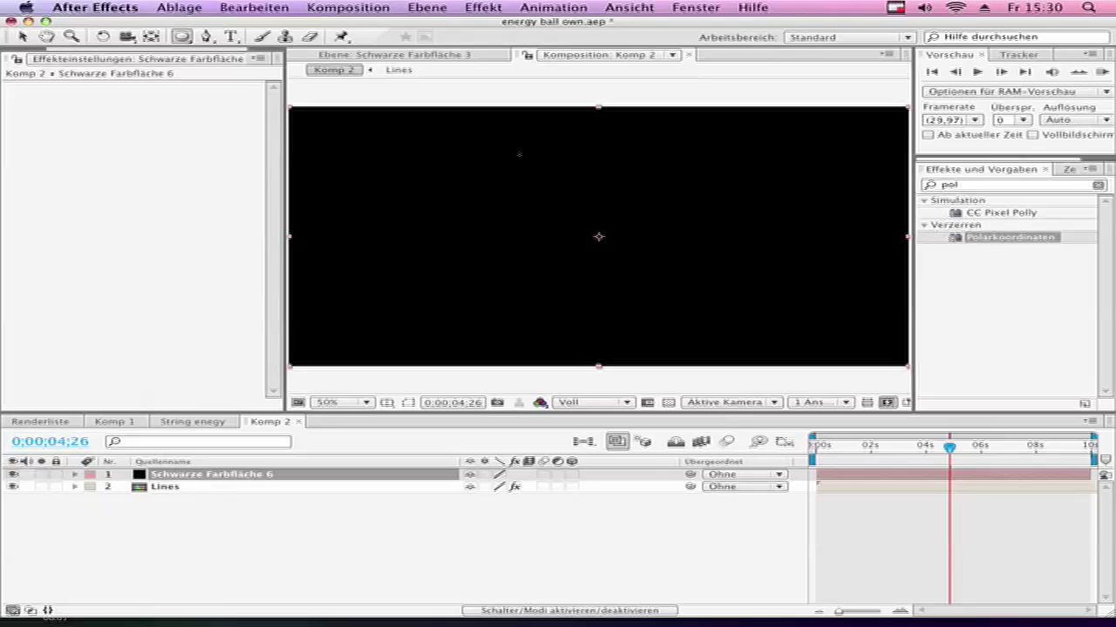
drag(503, 141, 754, 347)
click(24, 39)
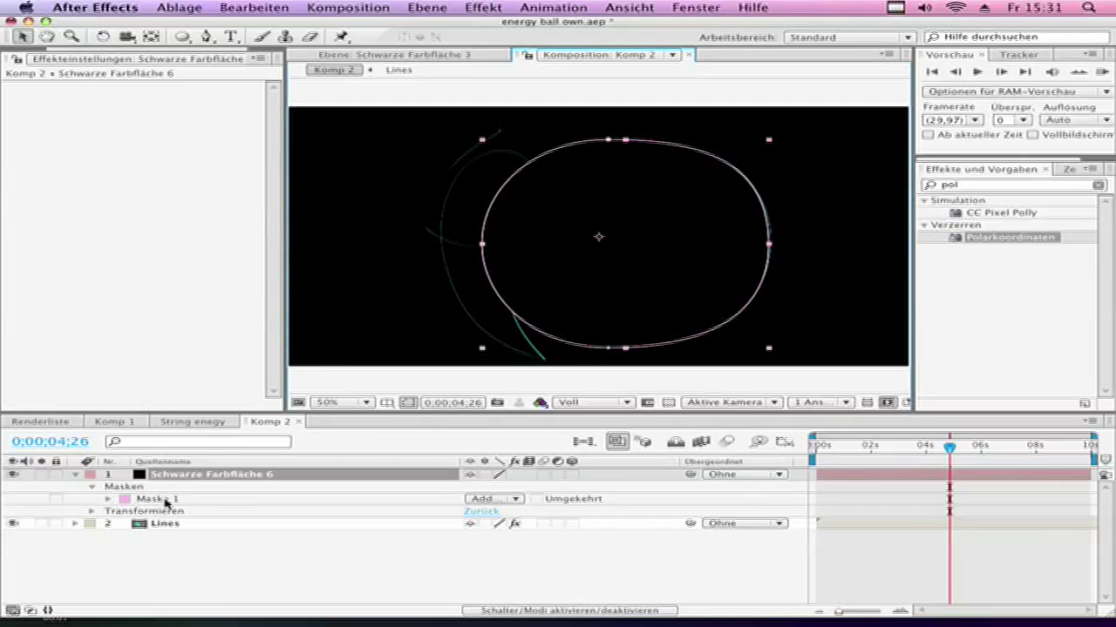
Set the Weiche Maskenkante of the new solid's ellipse mask to 95 pixels in both directions
click(166, 501)
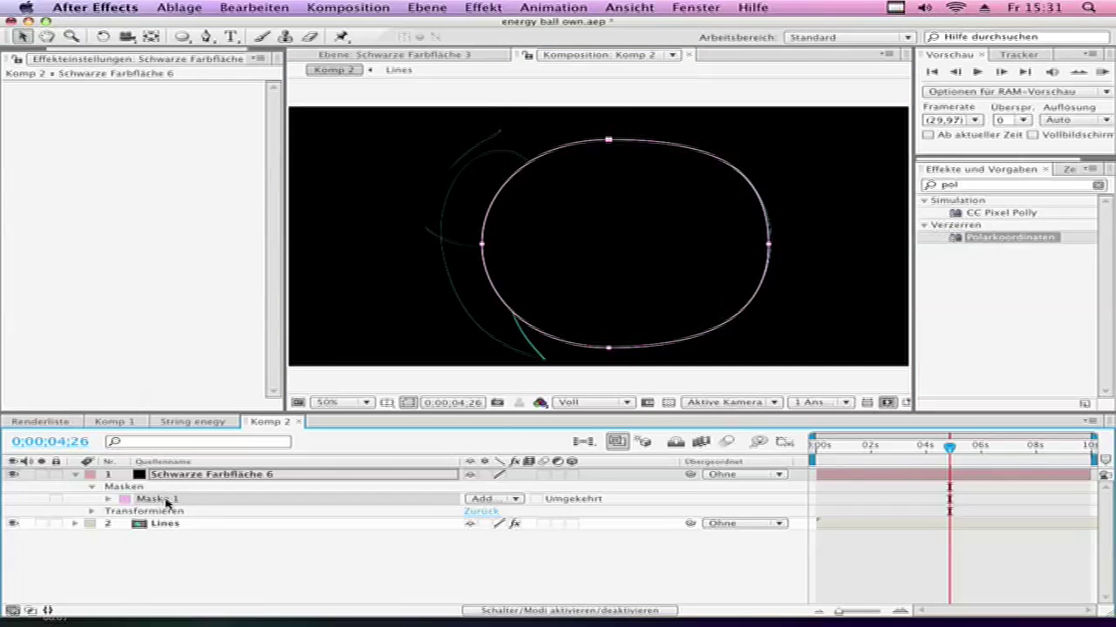
key(m)
key(m)
key(m)
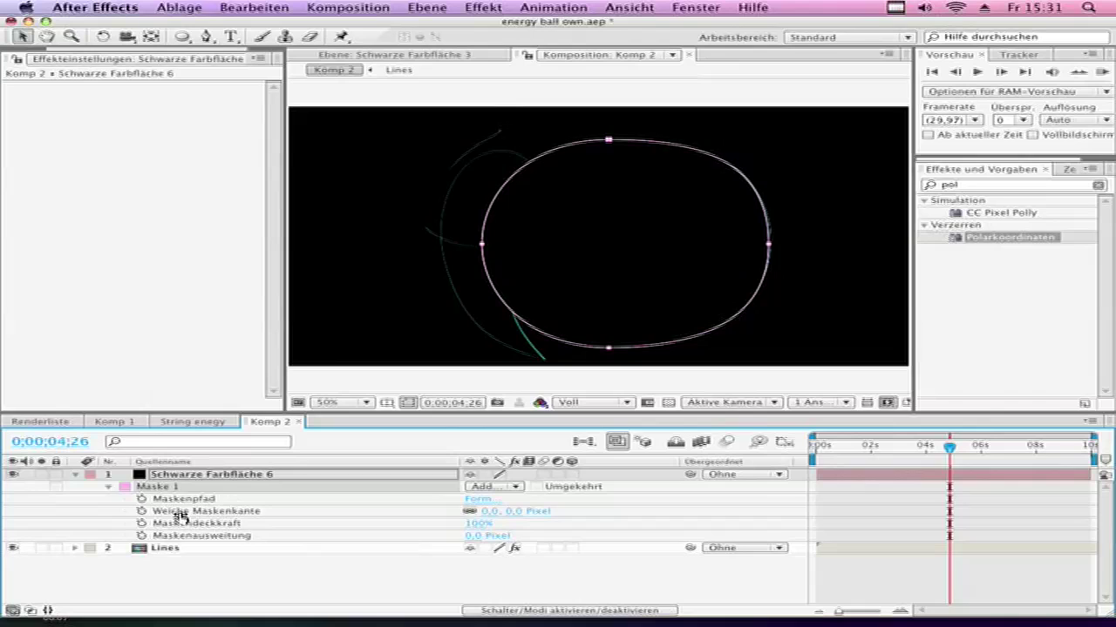
click(518, 511)
text(95)
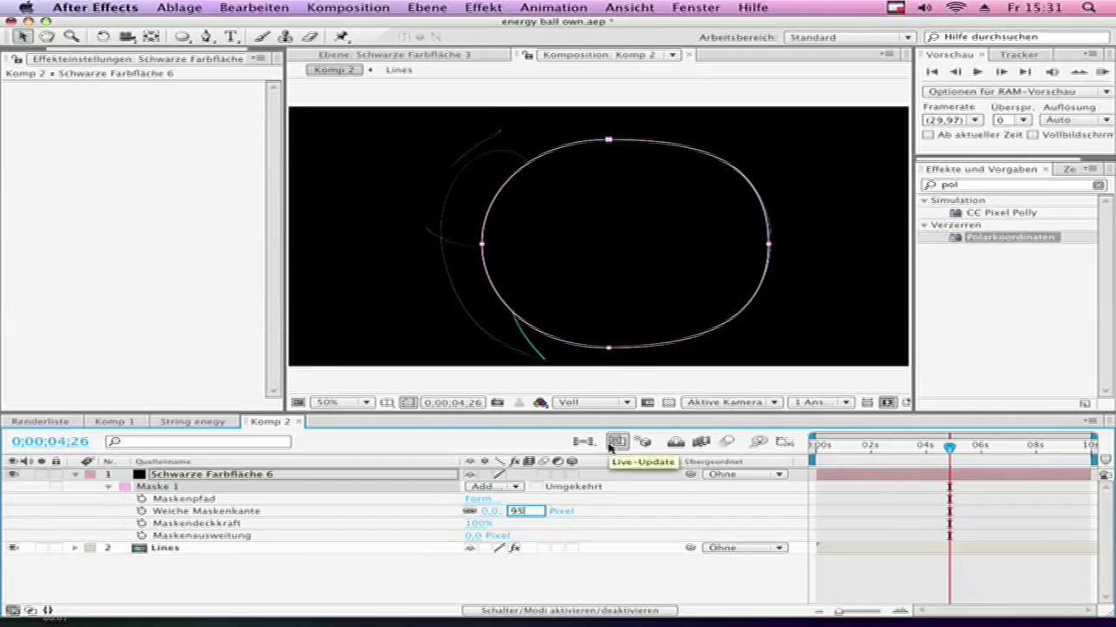
key(Return)
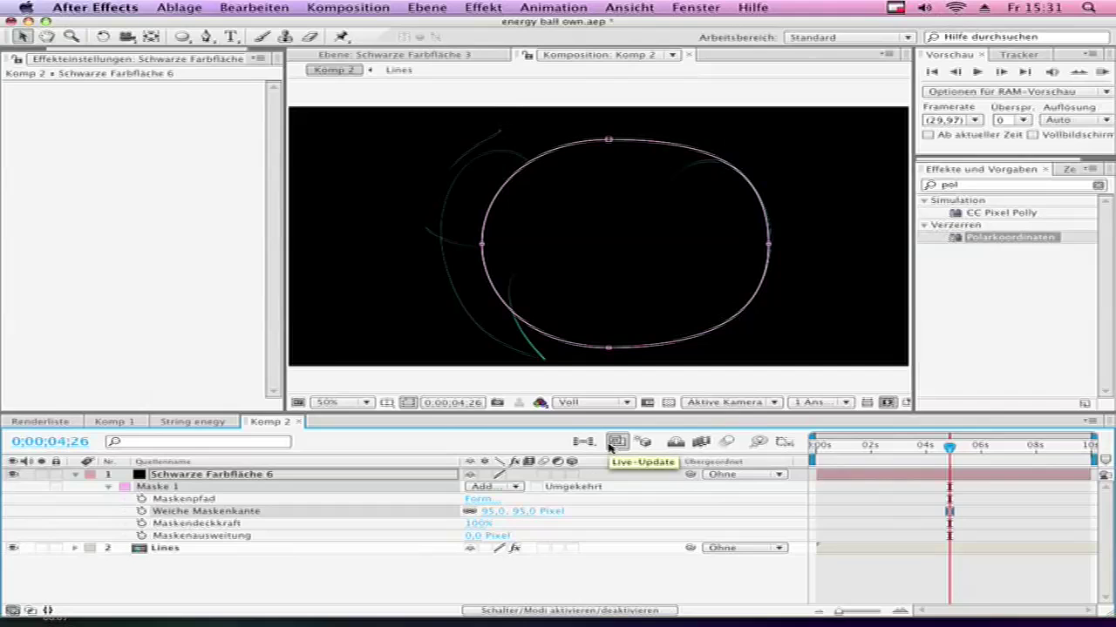
Set the ellipse mask's Maskenausweitung to -84 pixels and its mode to Subtrahieren, and scrub through the animation
click(477, 536)
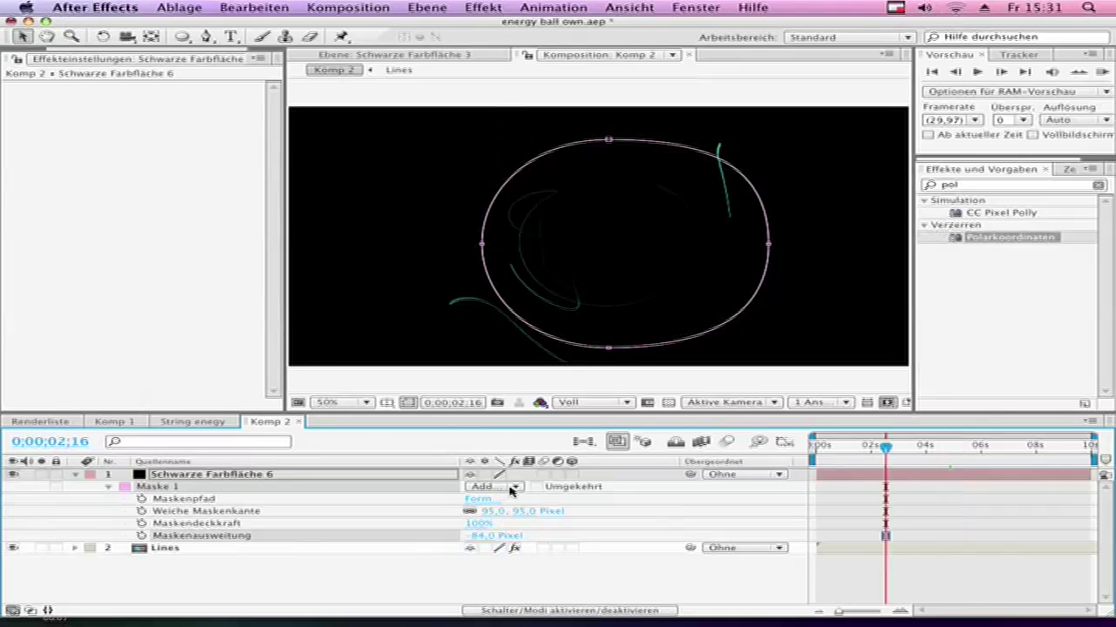
click(510, 488)
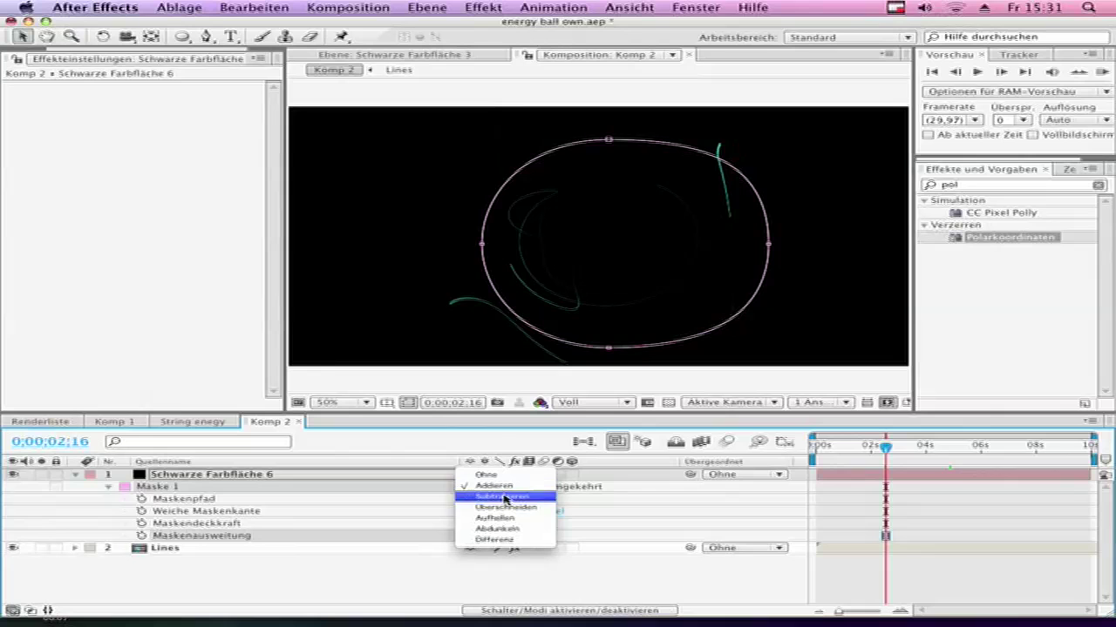
click(504, 497)
click(835, 447)
drag(851, 451, 942, 450)
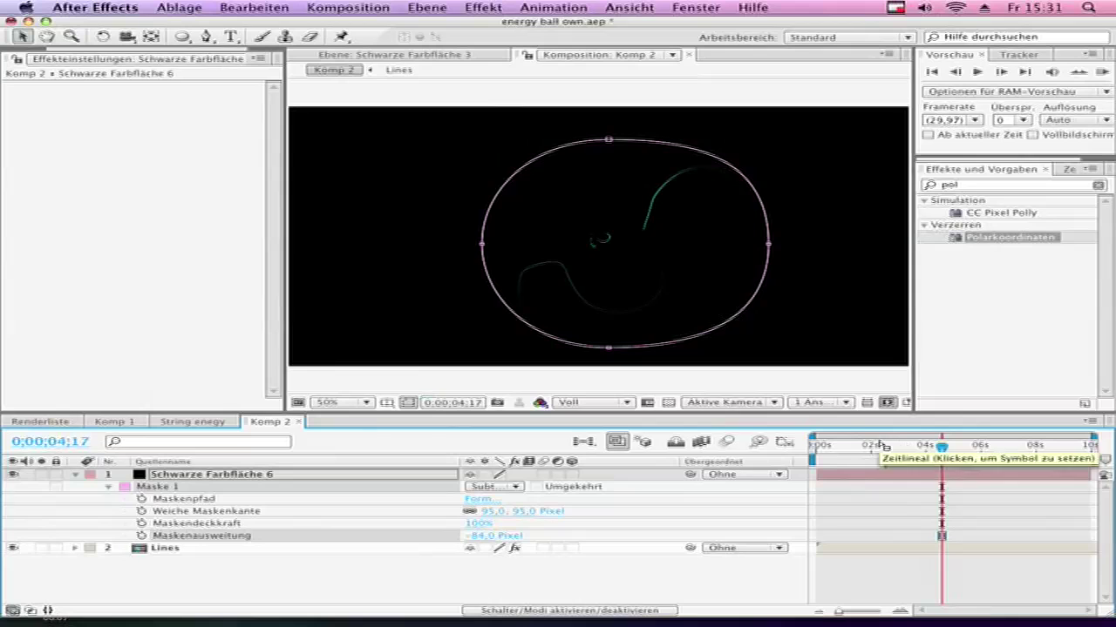
Set the Lines layer's track matte to Umgekehrte Alpha Matte using the masked black solid above it
click(75, 474)
click(180, 486)
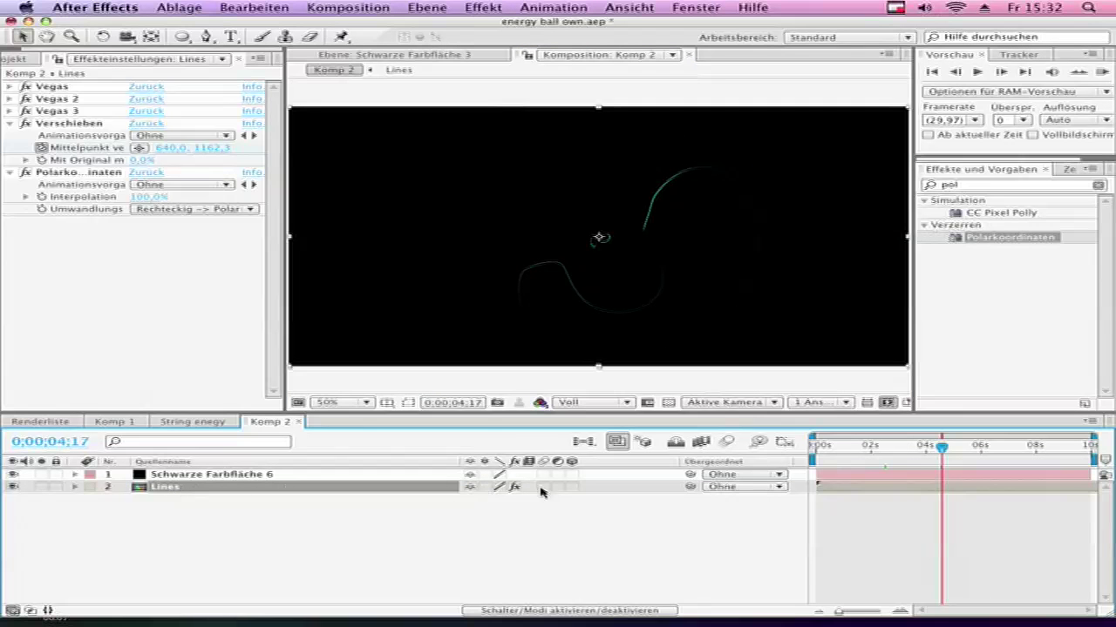
click(539, 611)
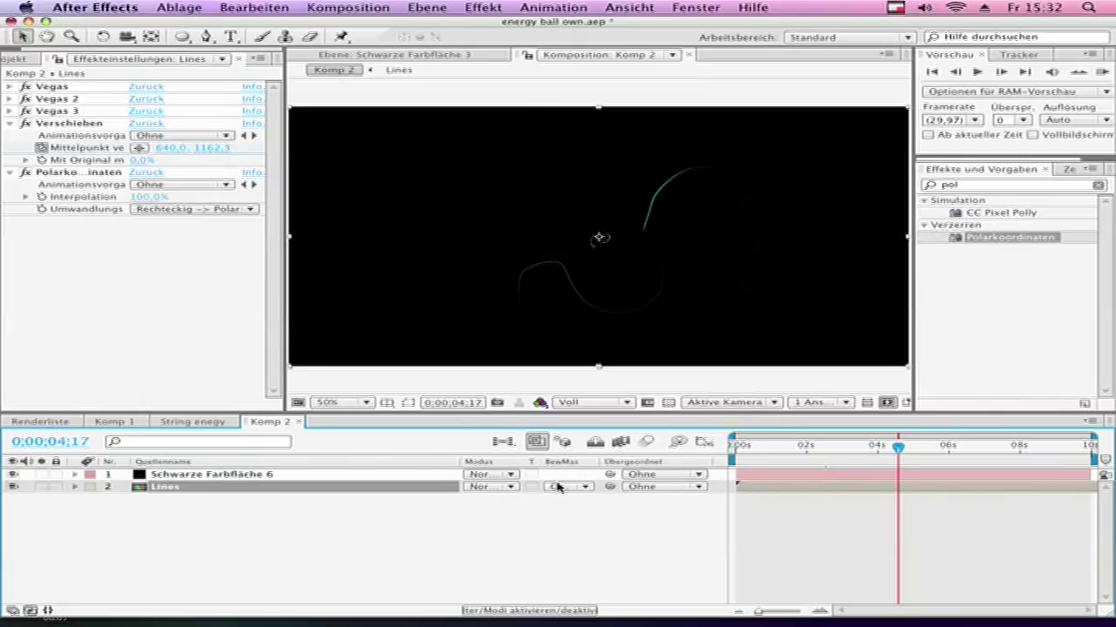
click(562, 486)
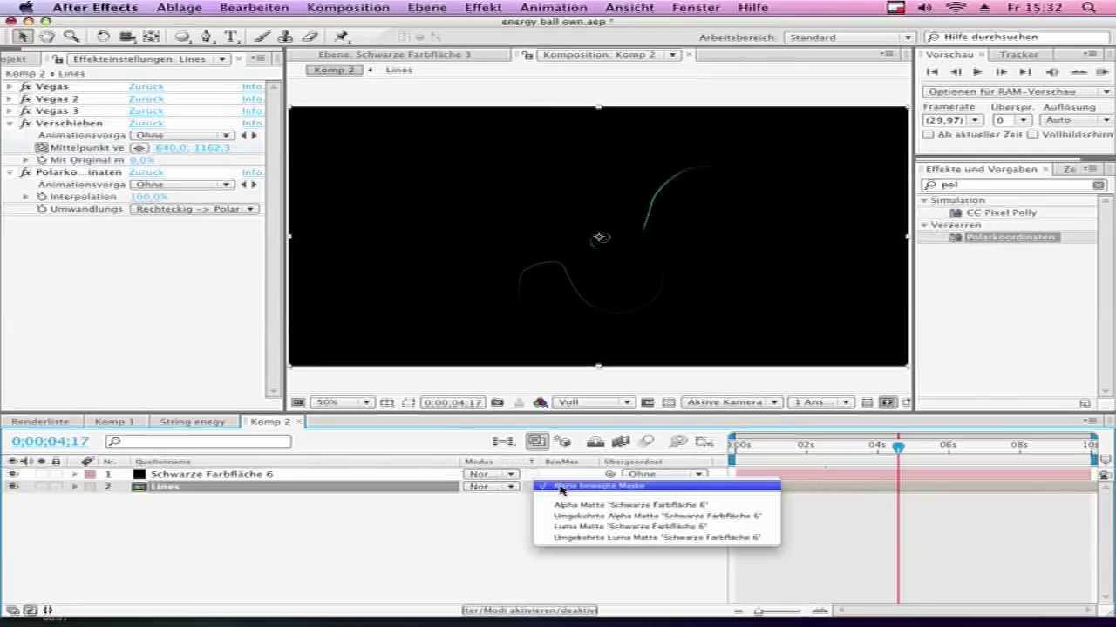
click(593, 518)
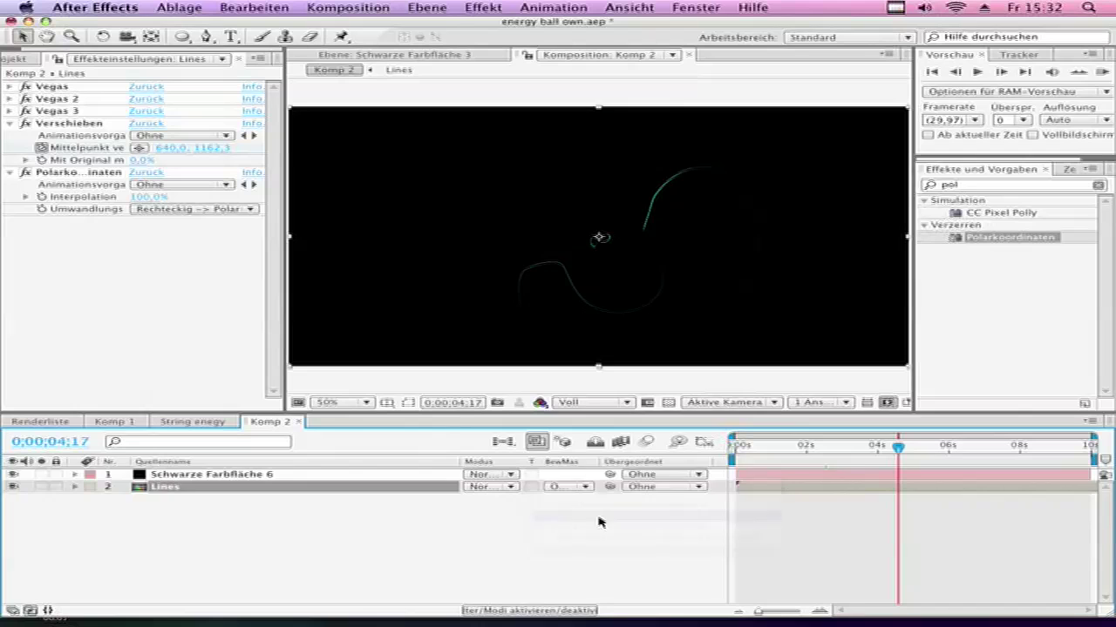
Precompose the masked solid and Lines together as "String Energy", moving all attributes into the new composition
click(424, 7)
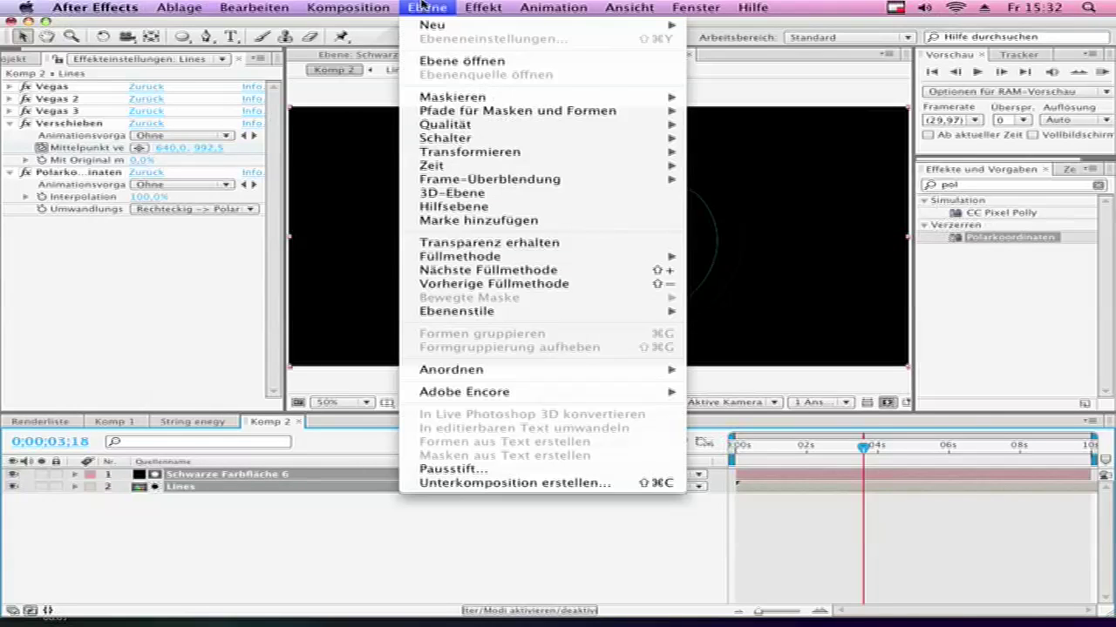
click(571, 490)
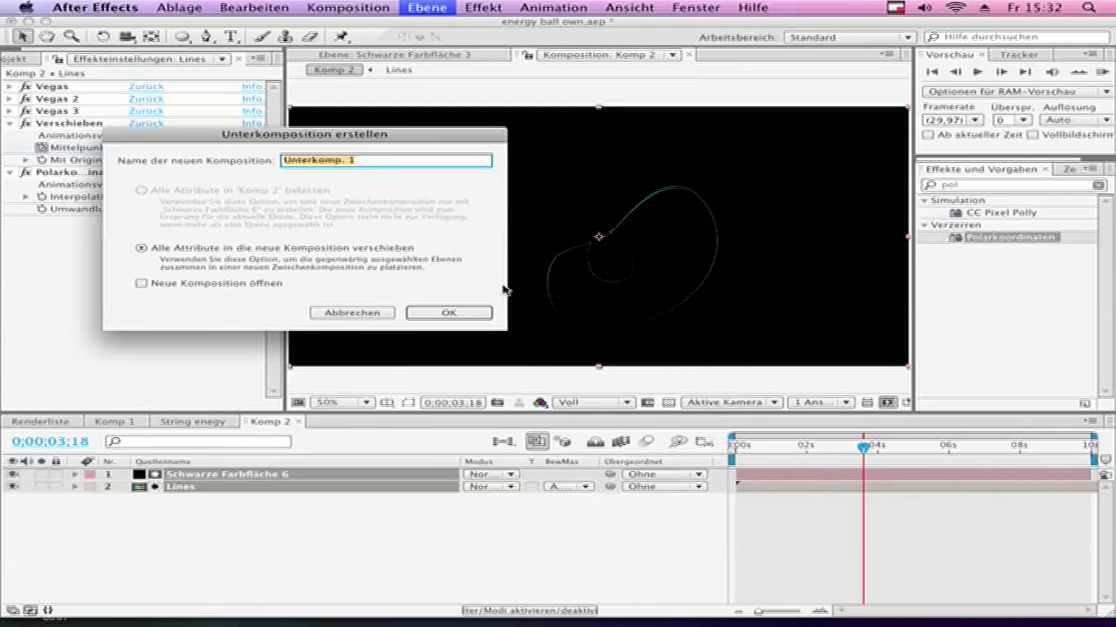
text(String Energy)
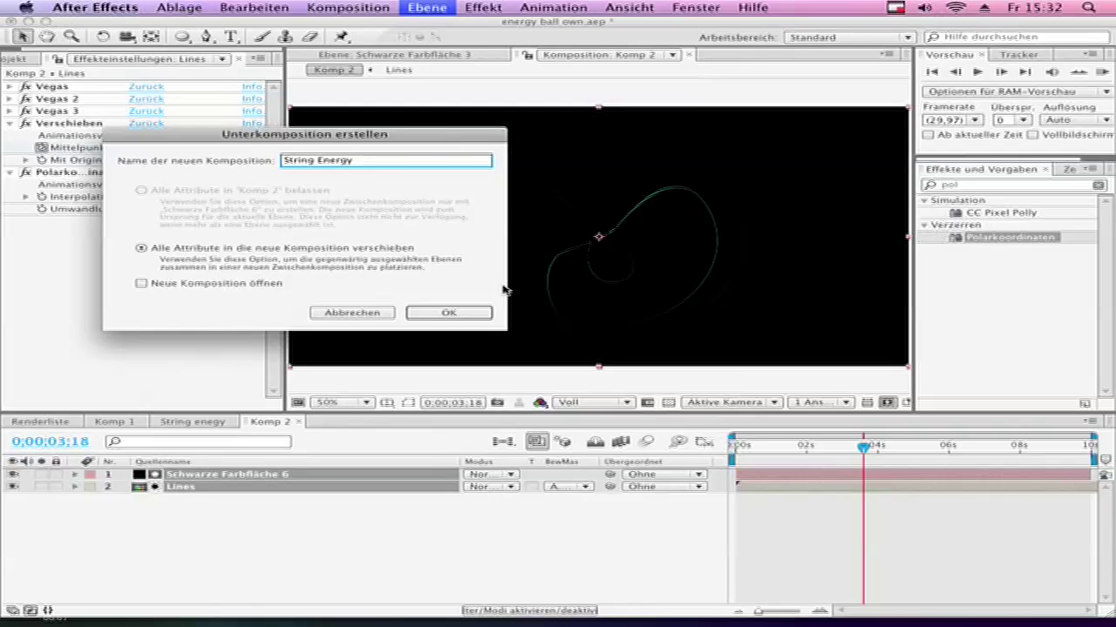
key(Return)
Create a 1280 x 720 black solid and place it beneath the String Energy layer as the background
click(427, 7)
mouse_move(449, 26)
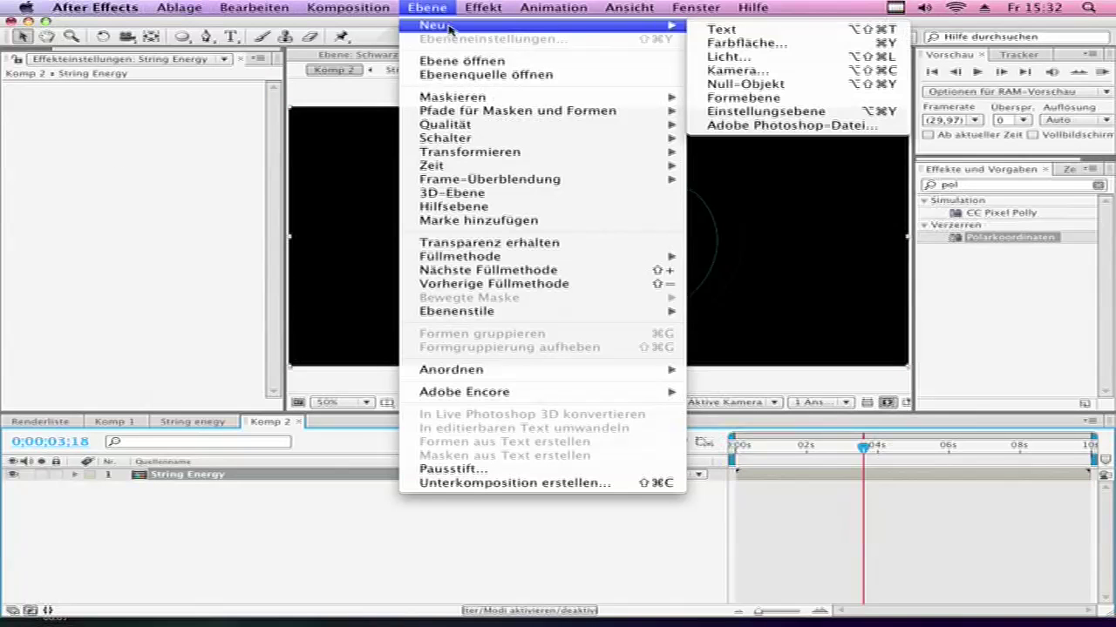
click(747, 43)
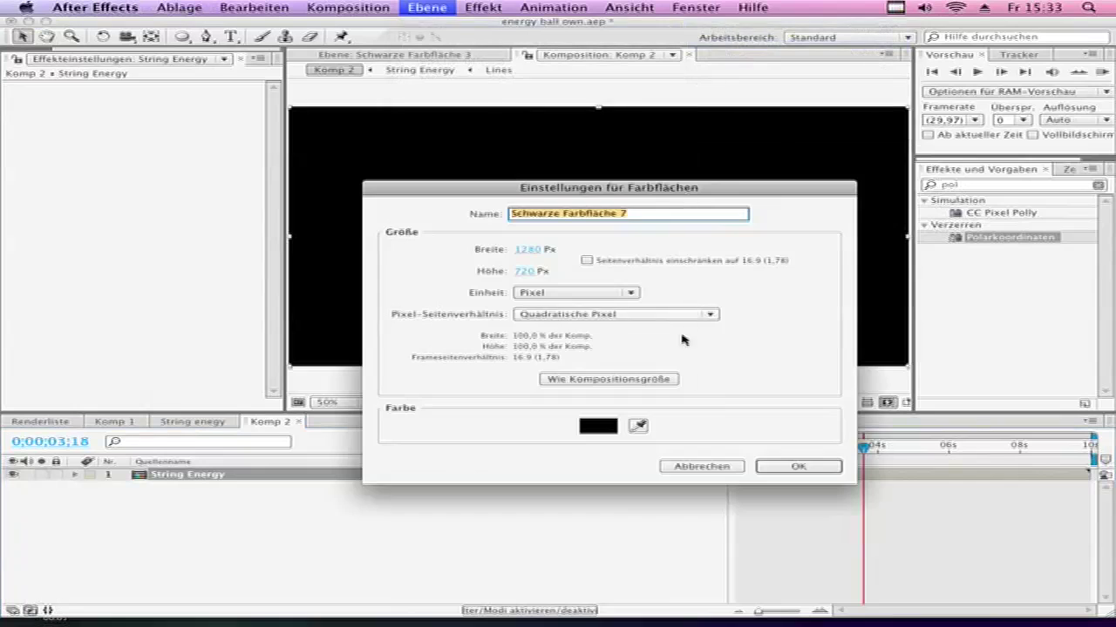
click(800, 468)
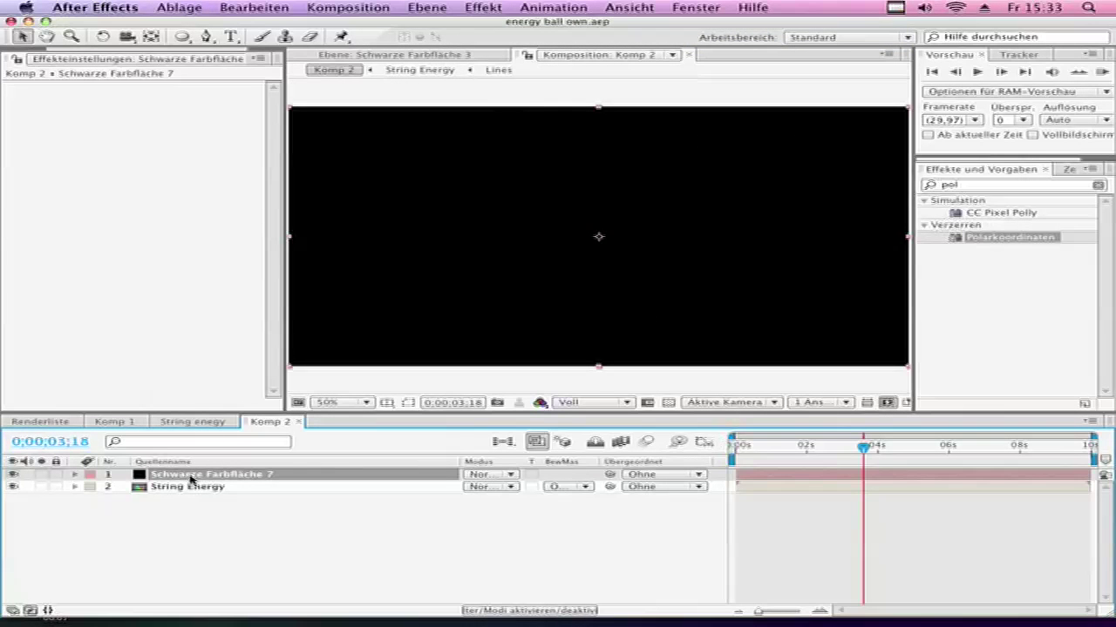
drag(190, 477, 221, 508)
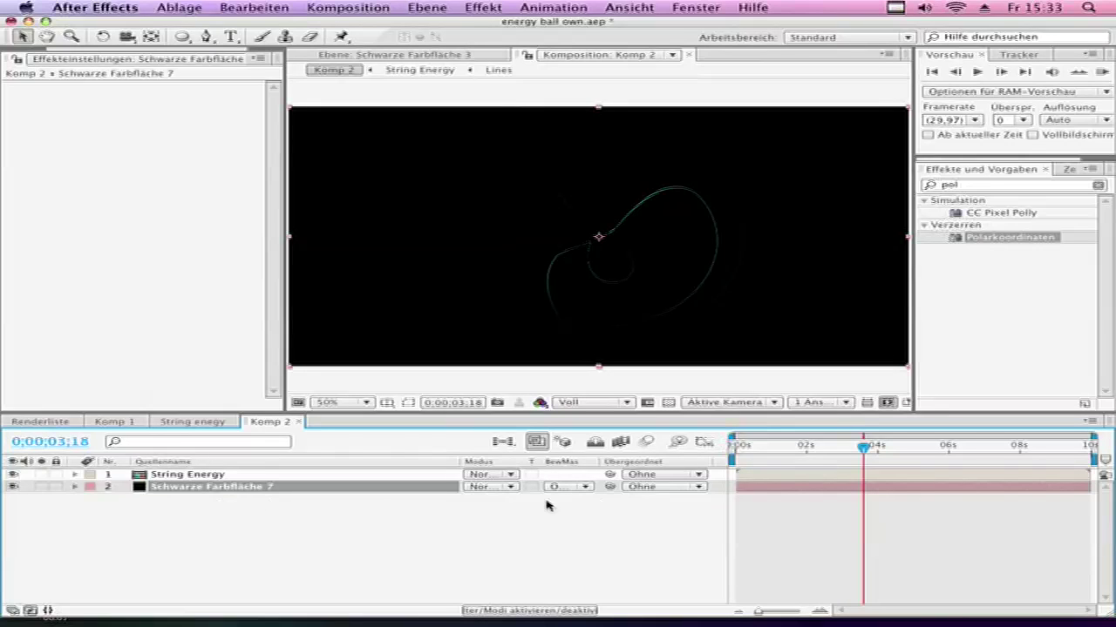
Make the String Energy layer 3D and duplicate it twice
click(177, 477)
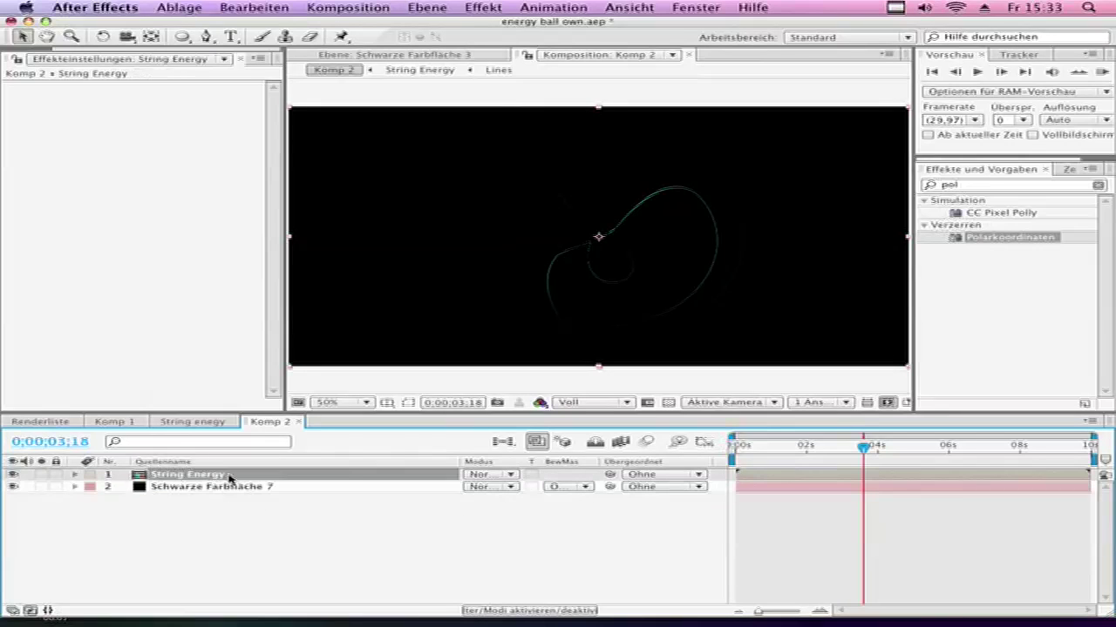
click(567, 610)
click(572, 474)
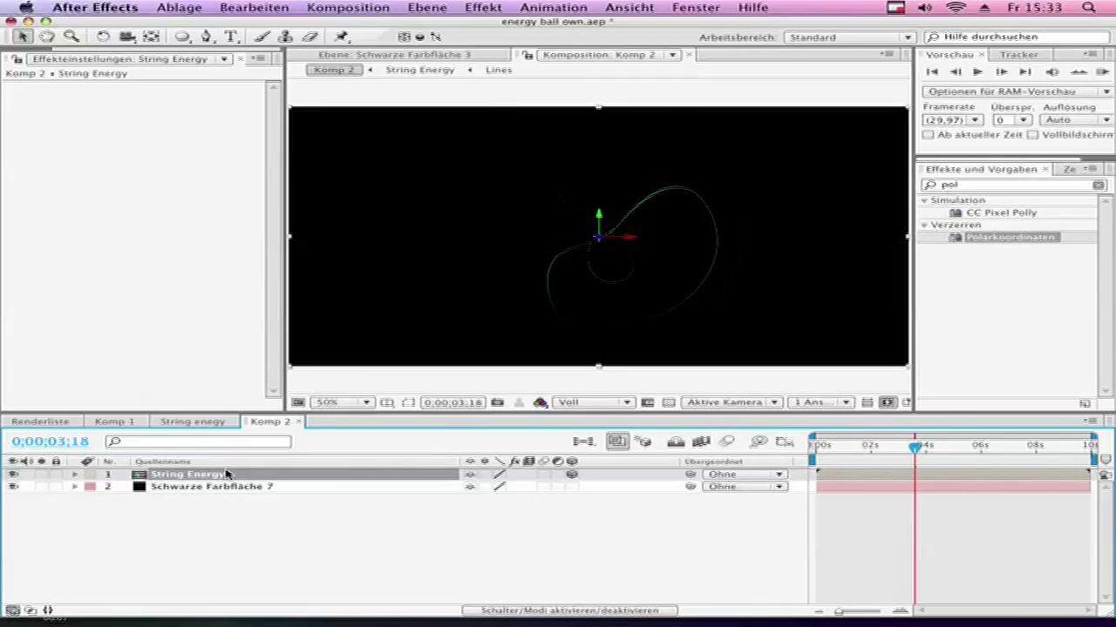
key(super+d)
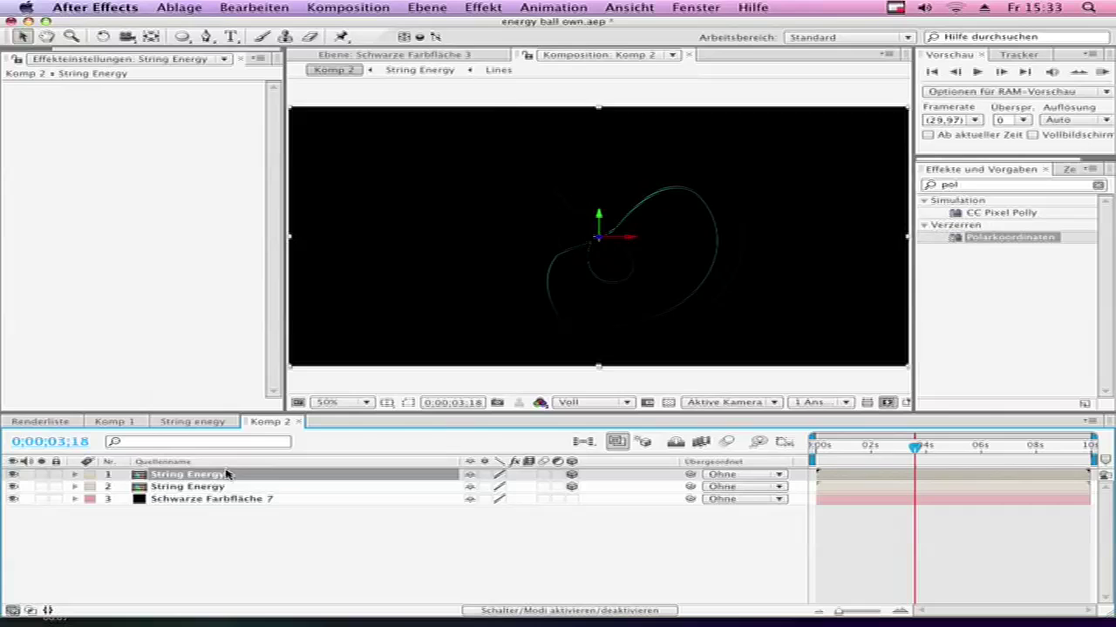
key(super+d)
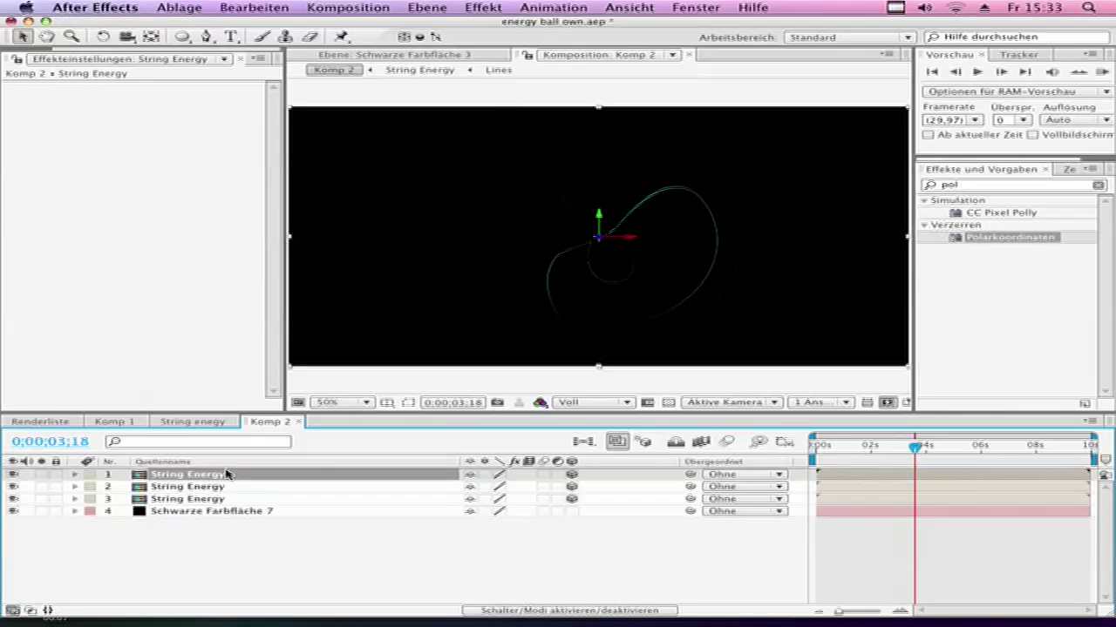
Rotate the String Energy layers to different 3D orientations, adding further rotated duplicates for a total of five
click(101, 36)
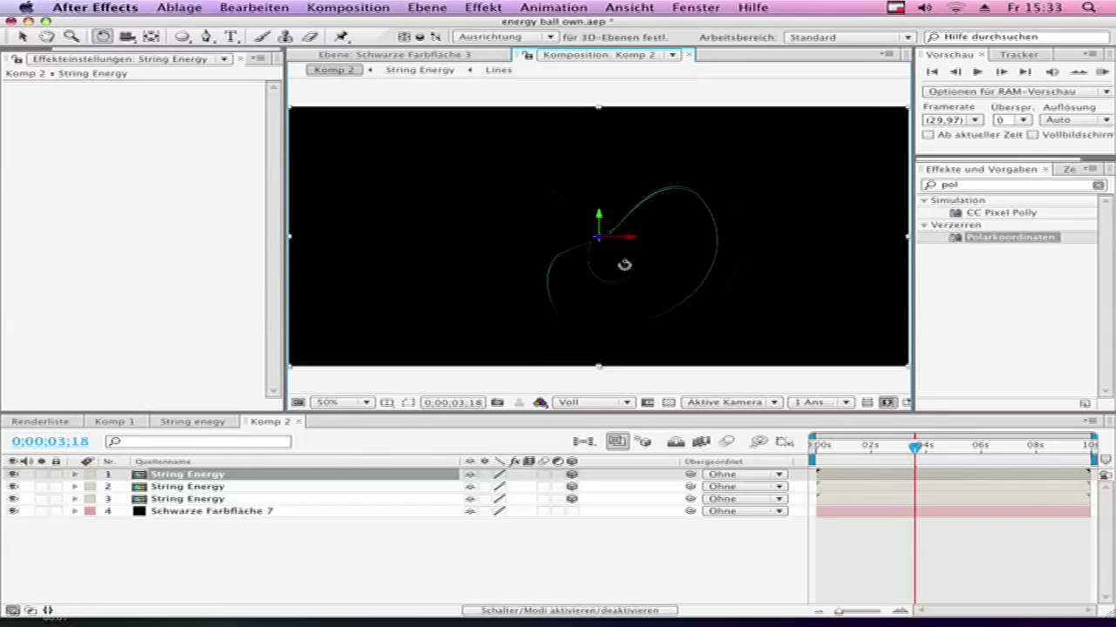
drag(596, 210, 622, 229)
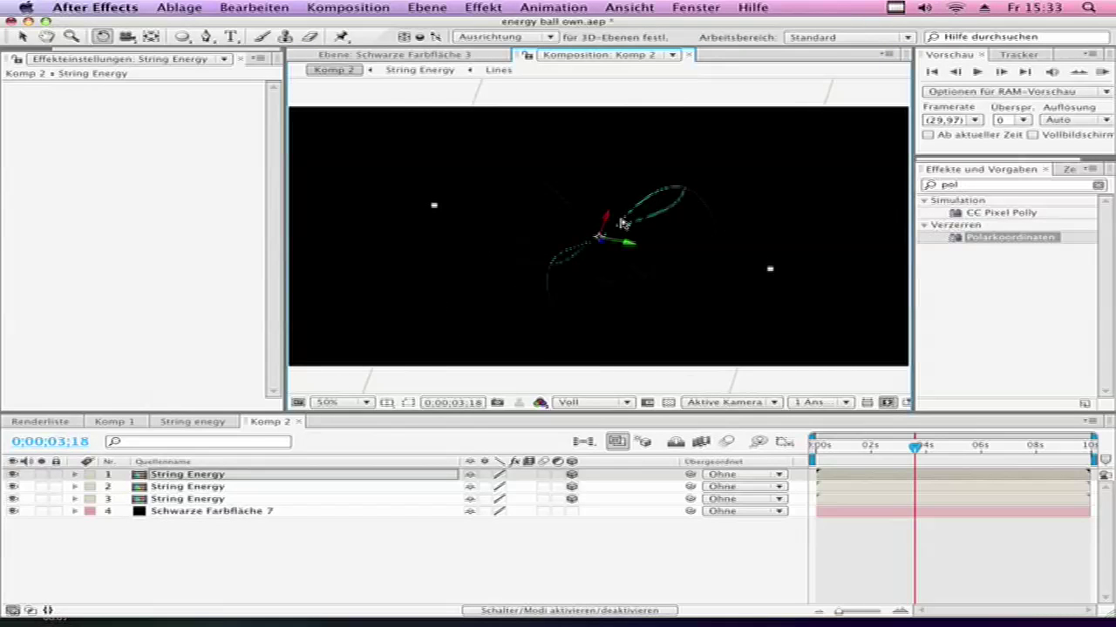
click(561, 267)
drag(637, 236, 551, 244)
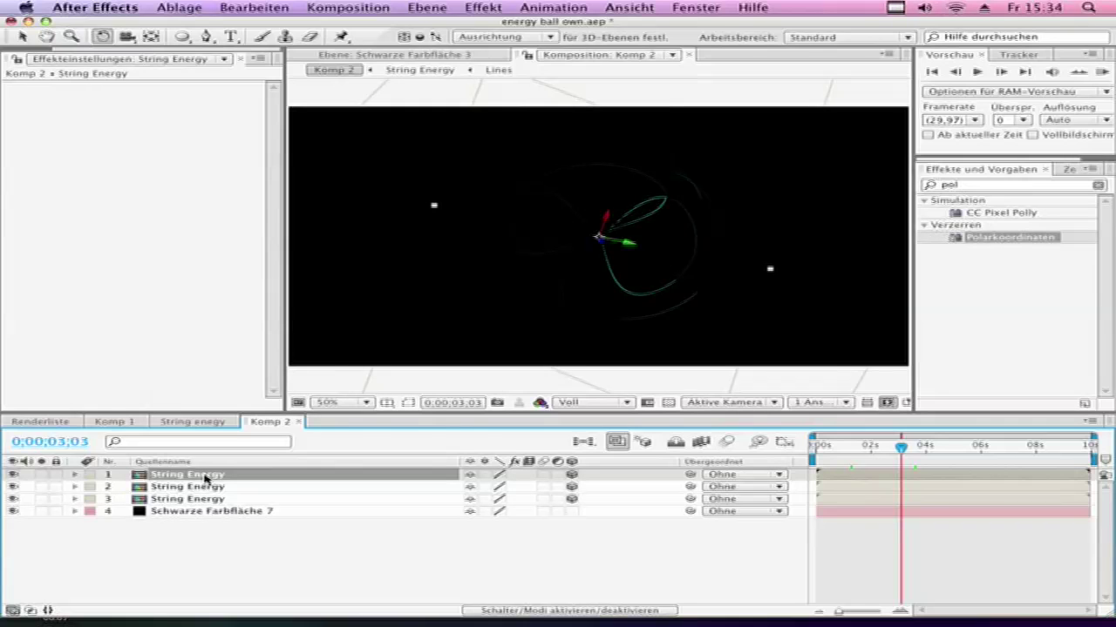
key(super+d)
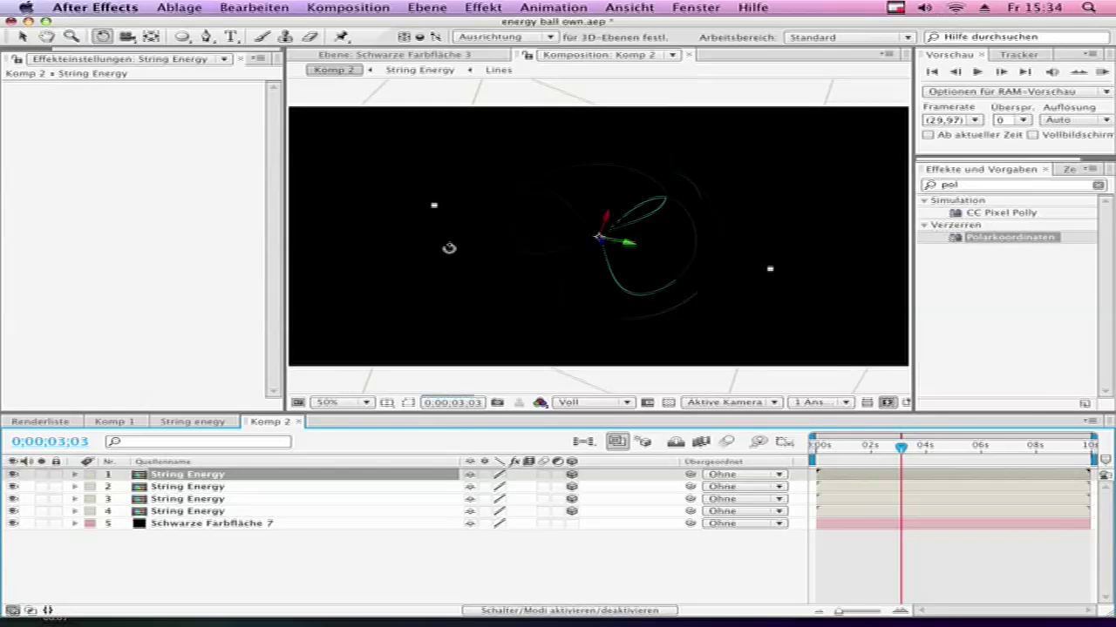
drag(608, 285, 607, 315)
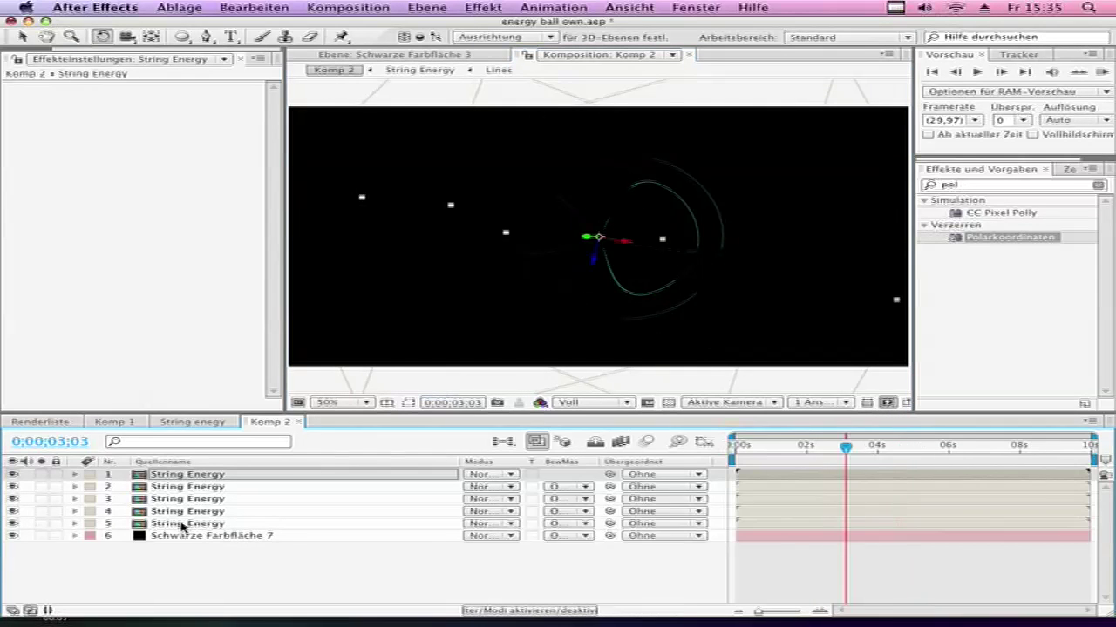
Set the blending mode of all five String Energy layers to Negativ multiplizieren and go to time 0;00;01;22
shift+click(182, 524)
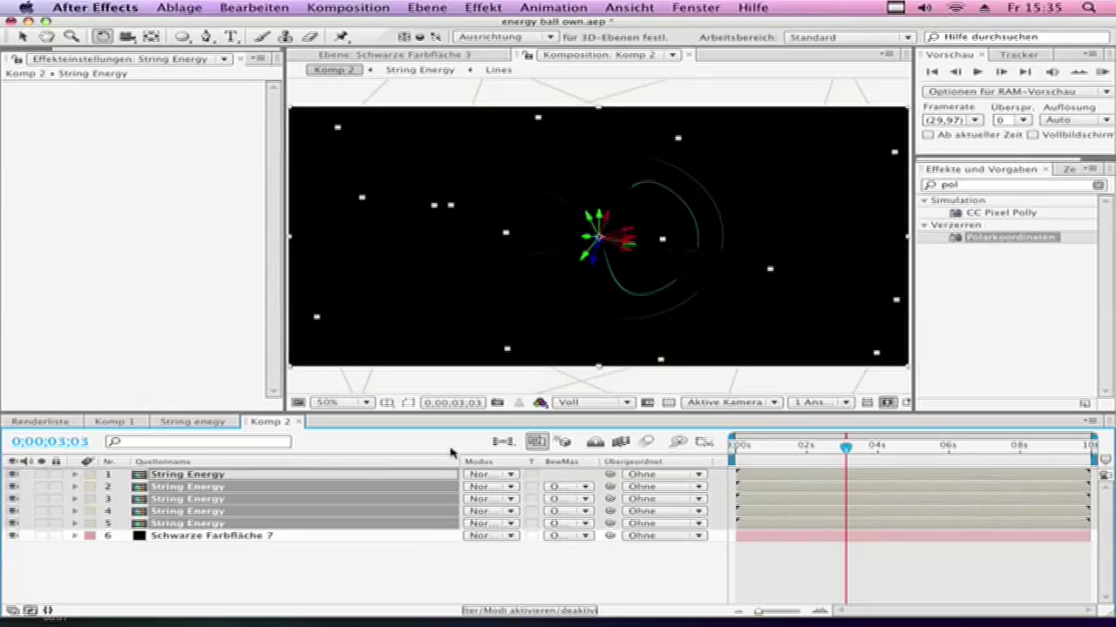
click(509, 475)
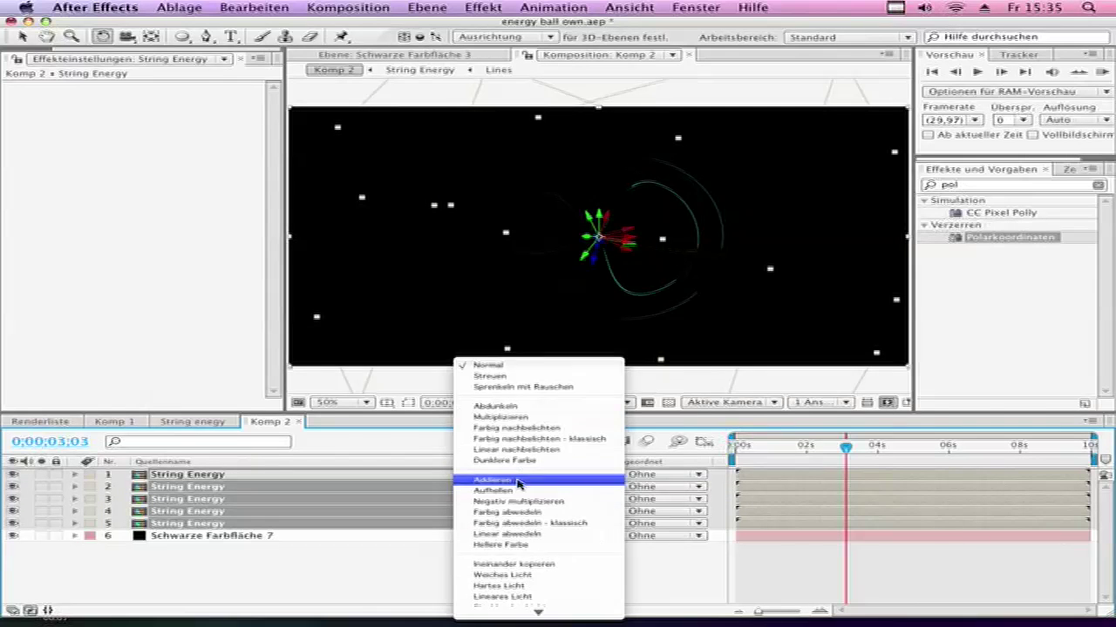
click(528, 502)
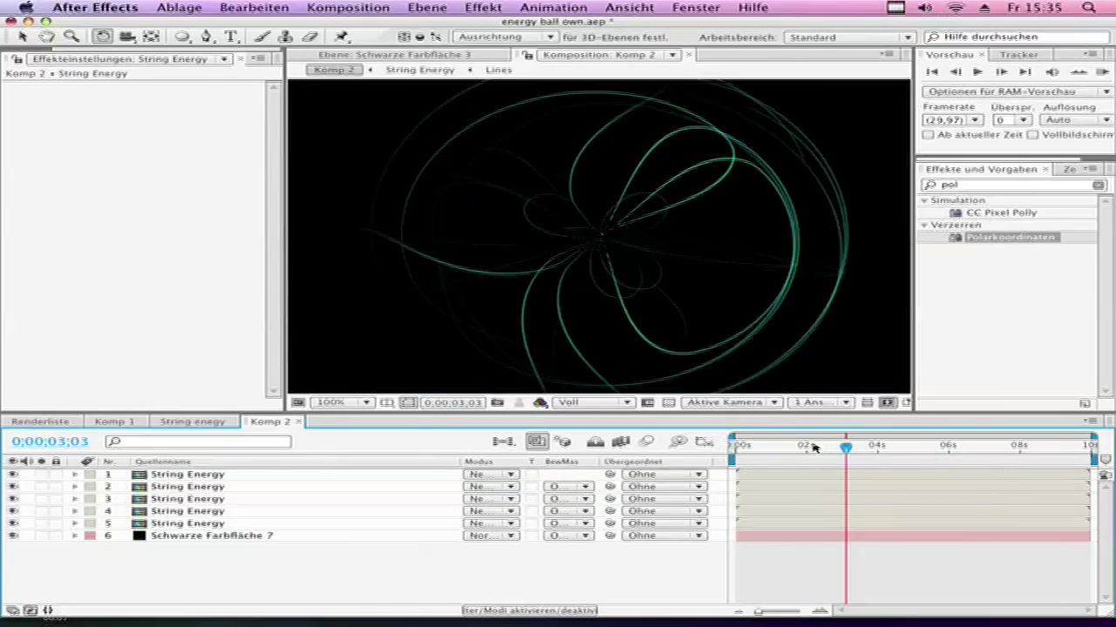
click(800, 447)
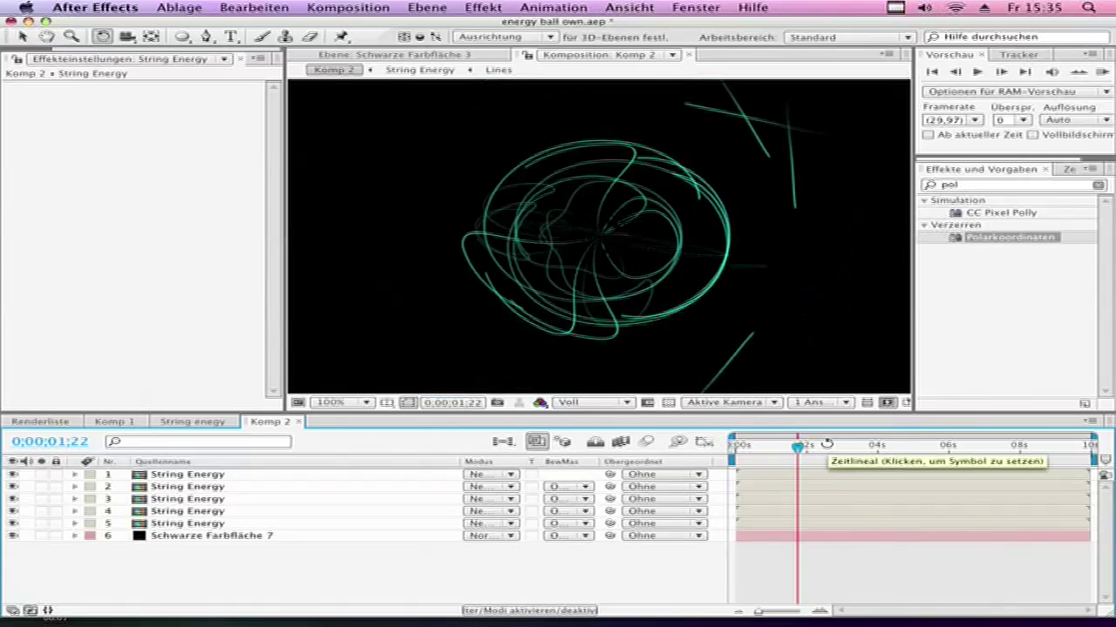
key(comma)
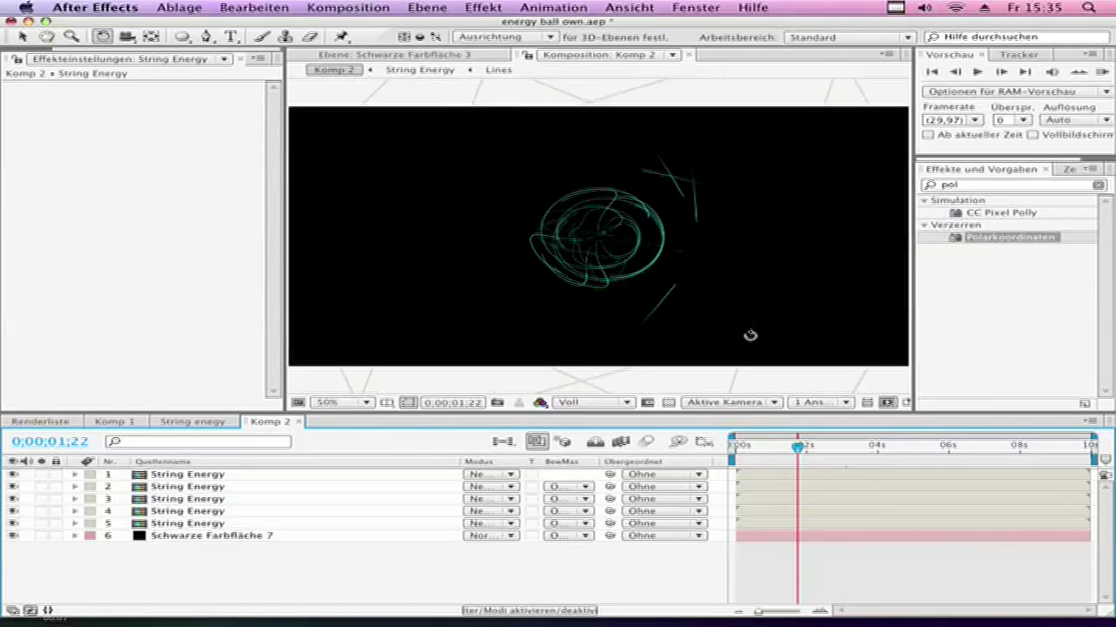
Create a 1280 x 720 pale cyan solid above the String Energy layers
click(435, 9)
mouse_move(437, 28)
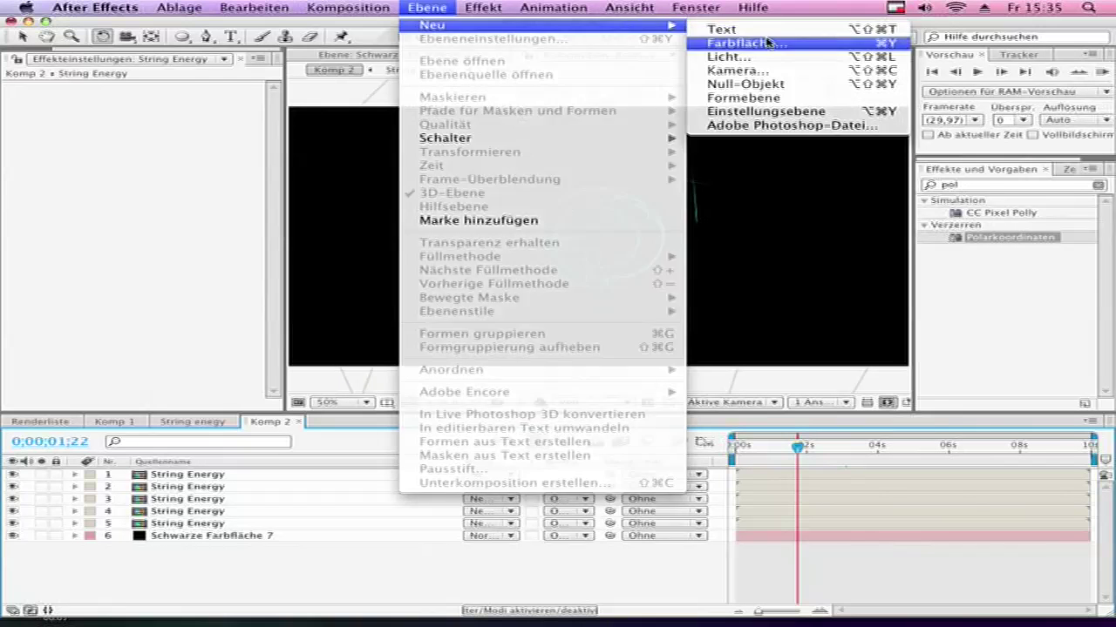
click(750, 42)
click(599, 429)
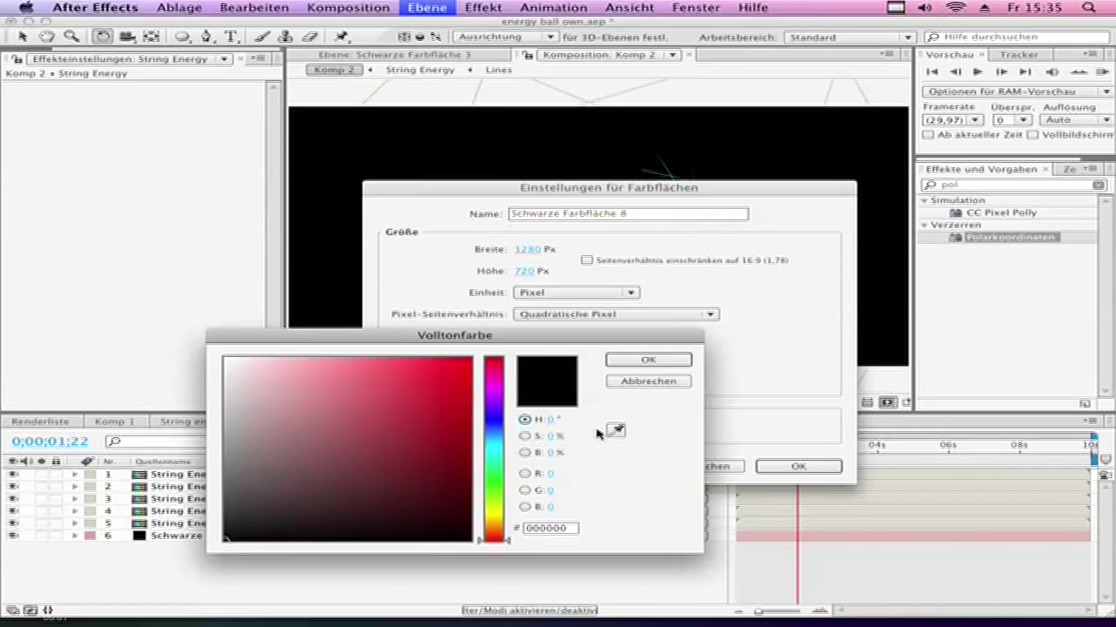
click(500, 447)
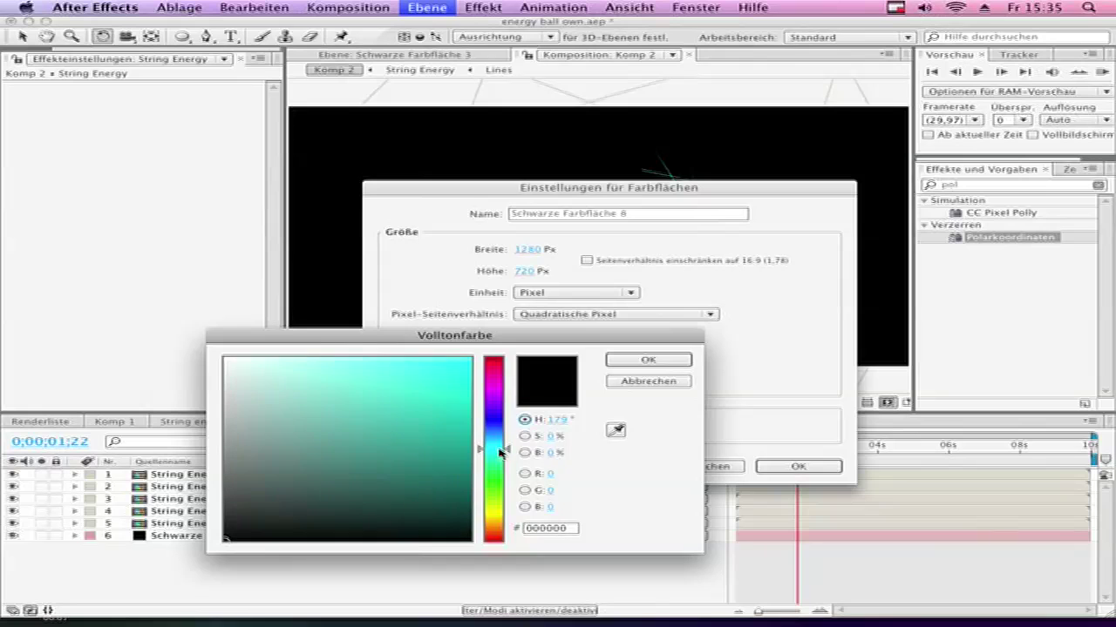
click(306, 374)
key(Return)
key(Return)
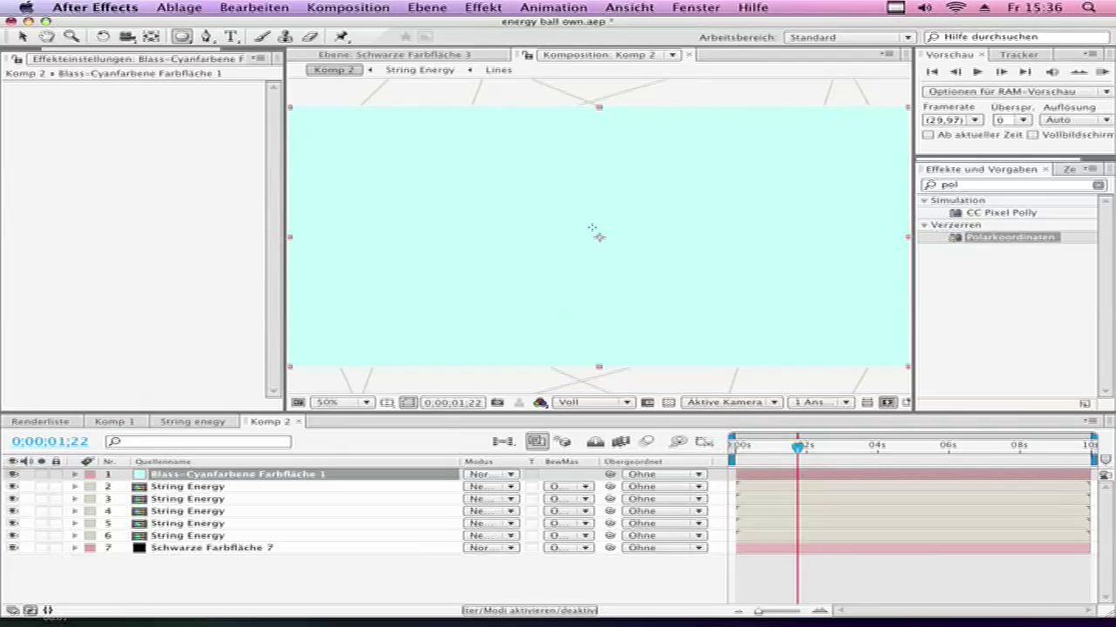
Draw a small circular mask on the pale cyan solid at the energy ball's centre and save the project
drag(601, 237, 620, 252)
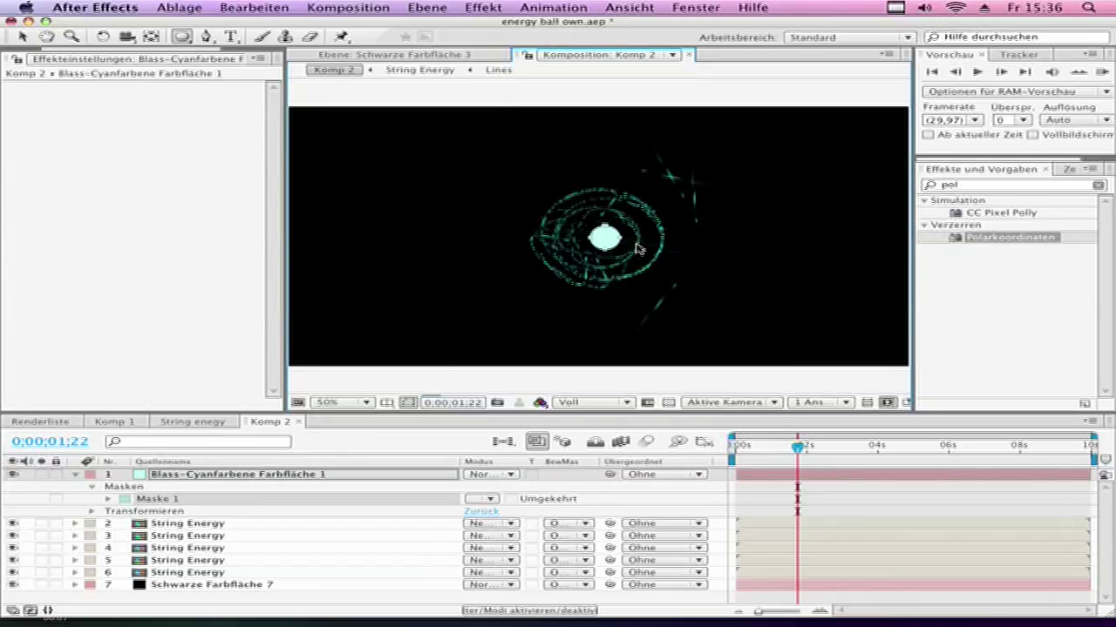
key(super+s)
key(u)
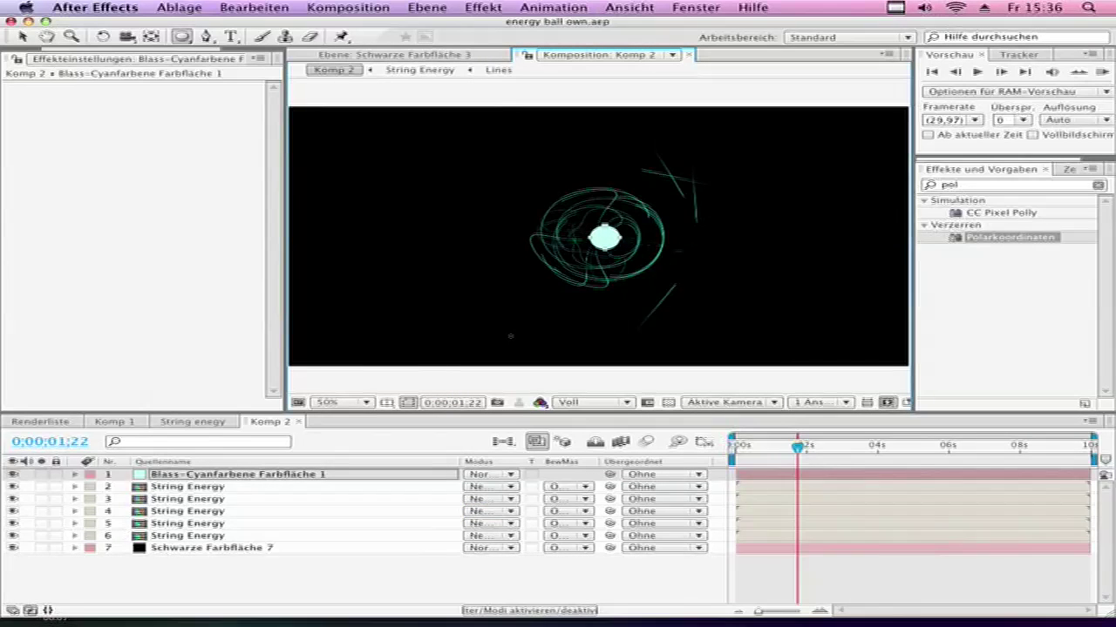
Set the mask feather (Weiche Maskenkante) of the pale cyan solid's circular mask to 7 pixels
key(m)
key(m)
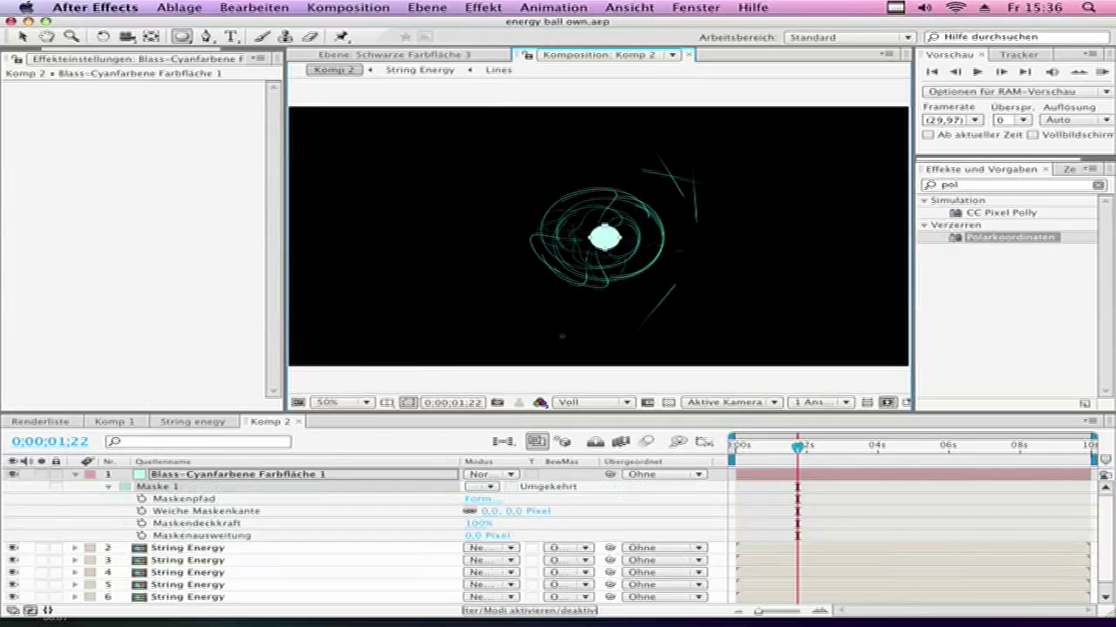
click(515, 511)
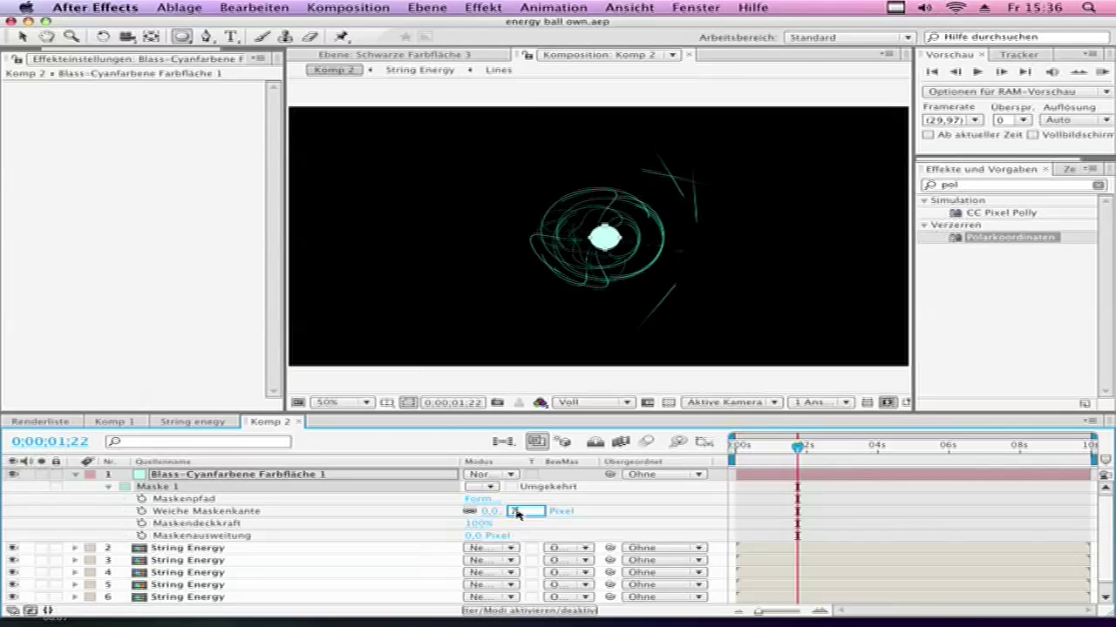
key(Return)
Duplicate the pale cyan solid's mask and set the copy's feather to 70 pixels
click(164, 488)
key(/)
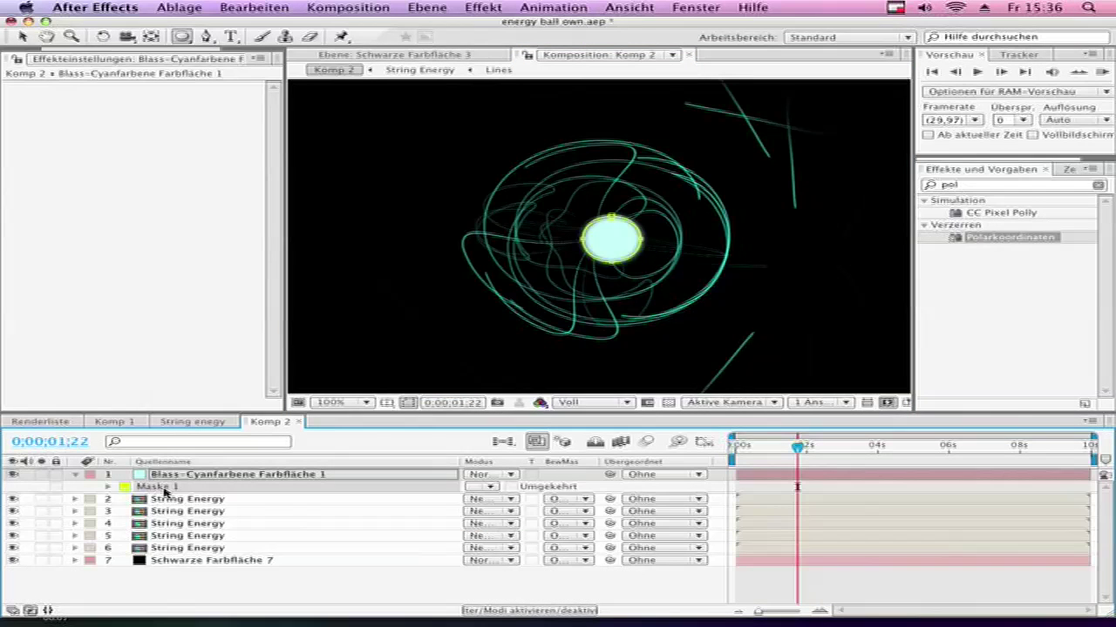
key(super+d)
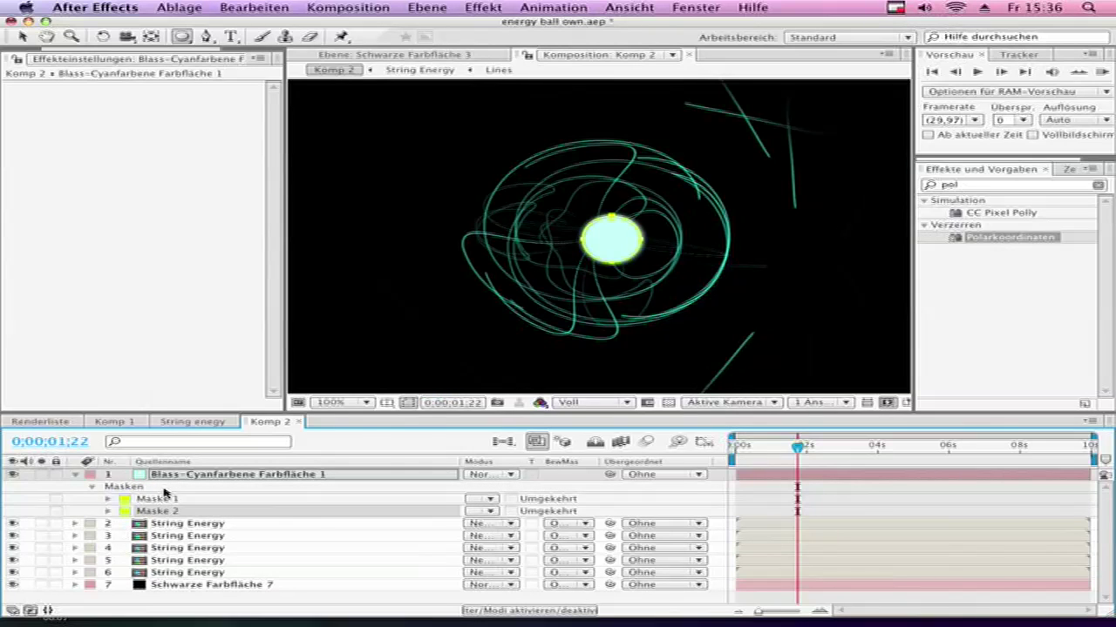
click(108, 512)
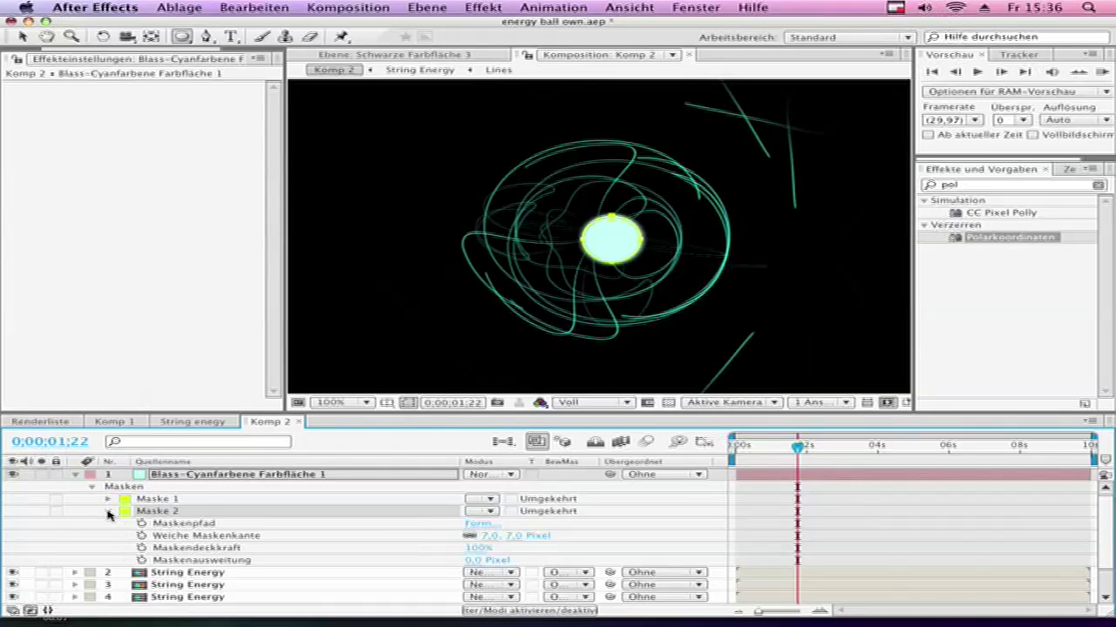
click(515, 536)
text(70)
key(Return)
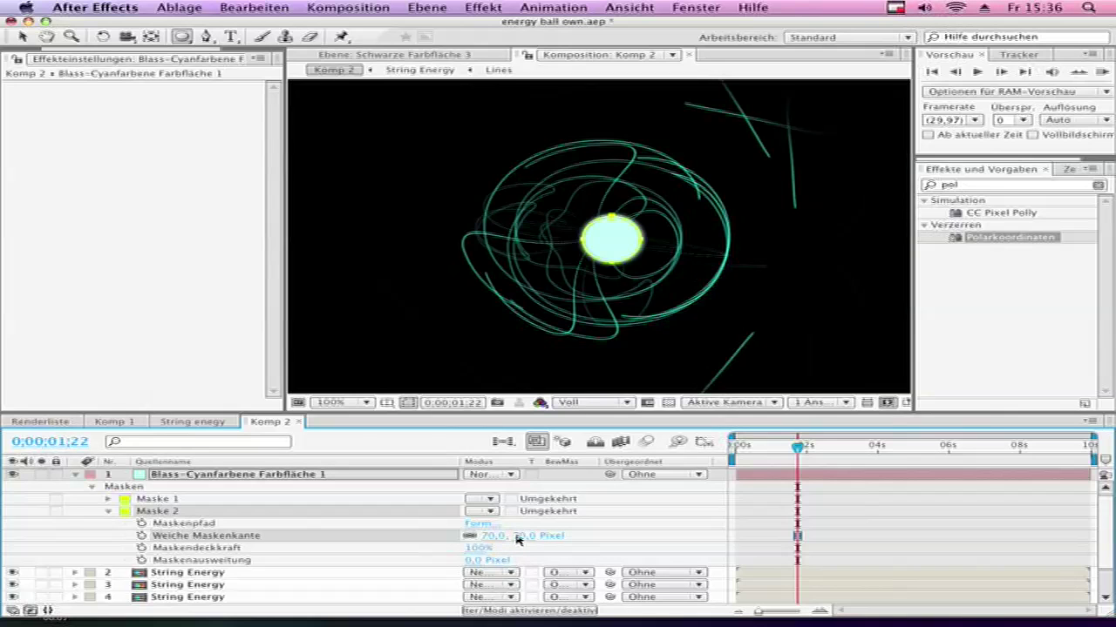
key(u)
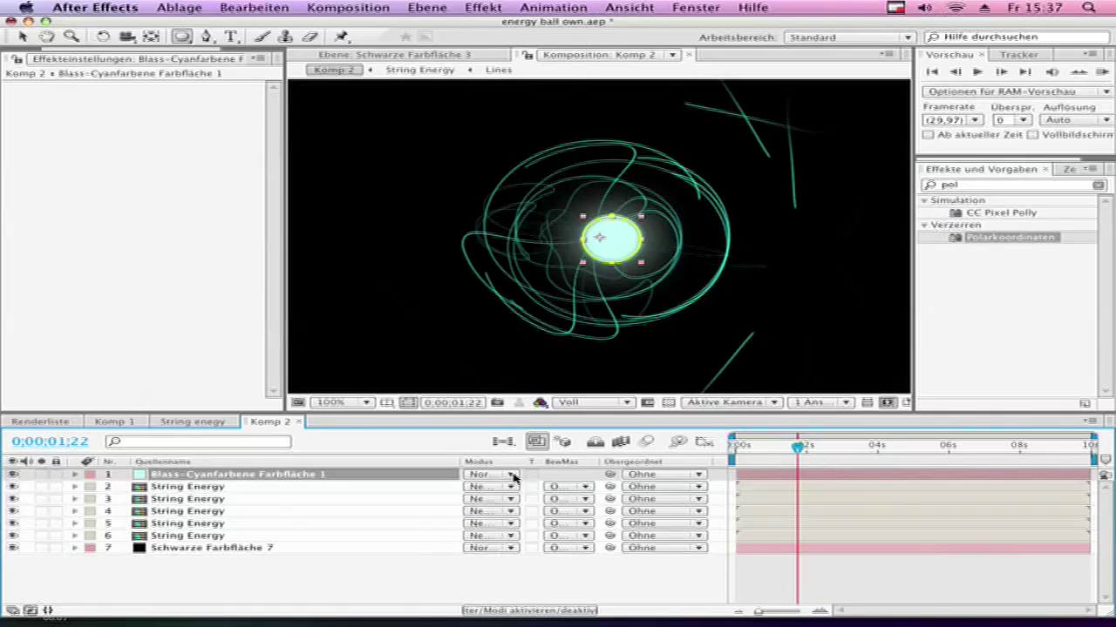
Set the pale cyan solid's blending mode to Addieren
click(512, 475)
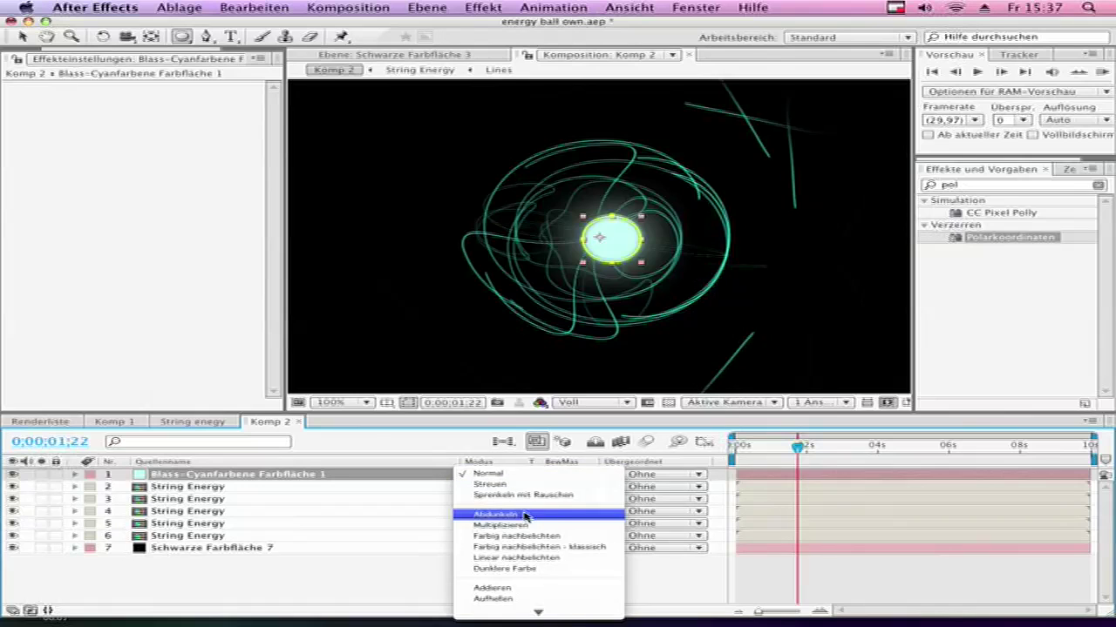
scroll(567, 517, down, 2)
click(531, 568)
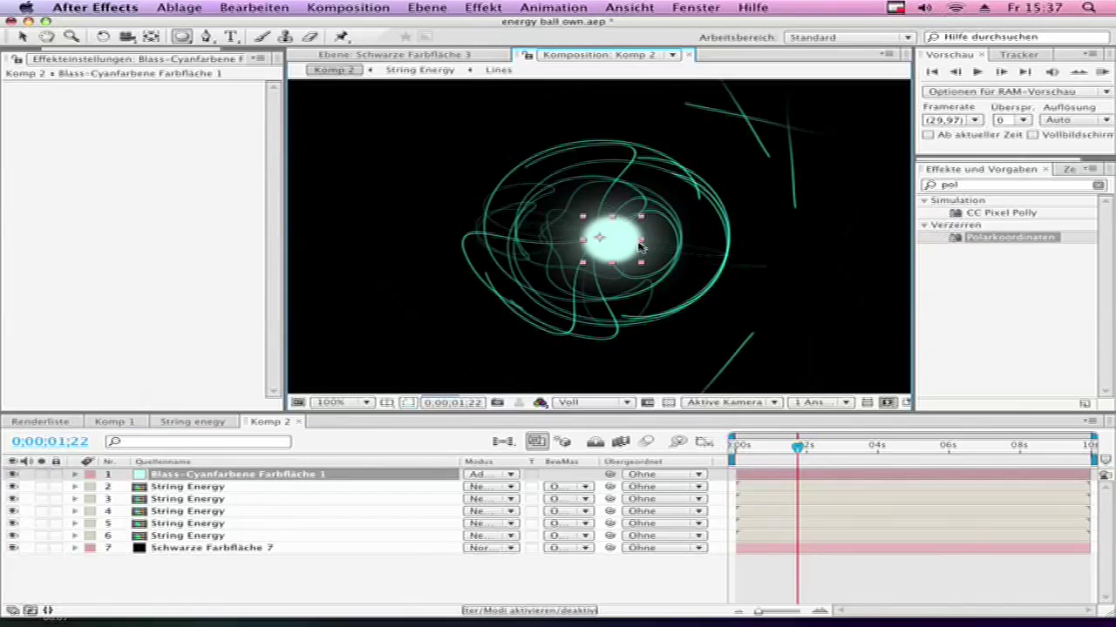
click(220, 581)
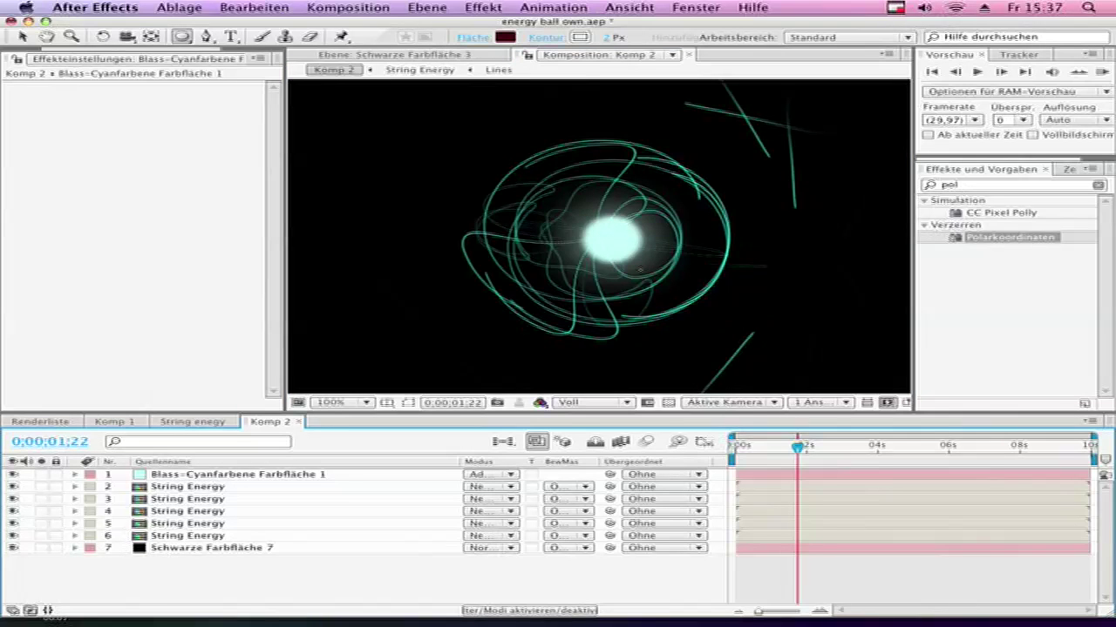
Duplicate the masked pale cyan solid to intensify the glowing core
click(187, 476)
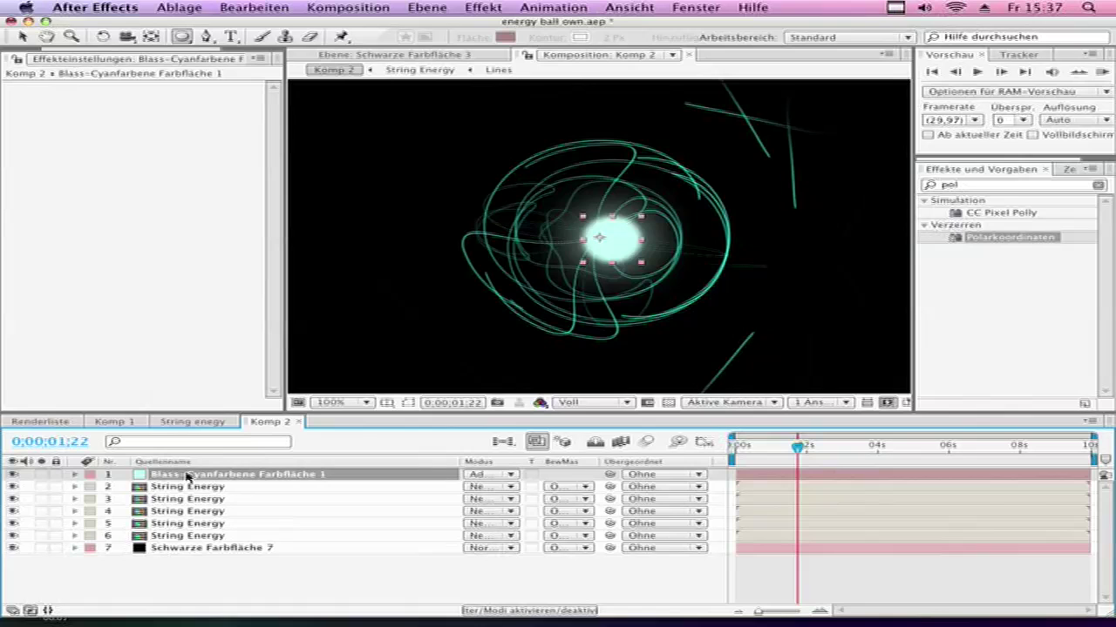
key(super+d)
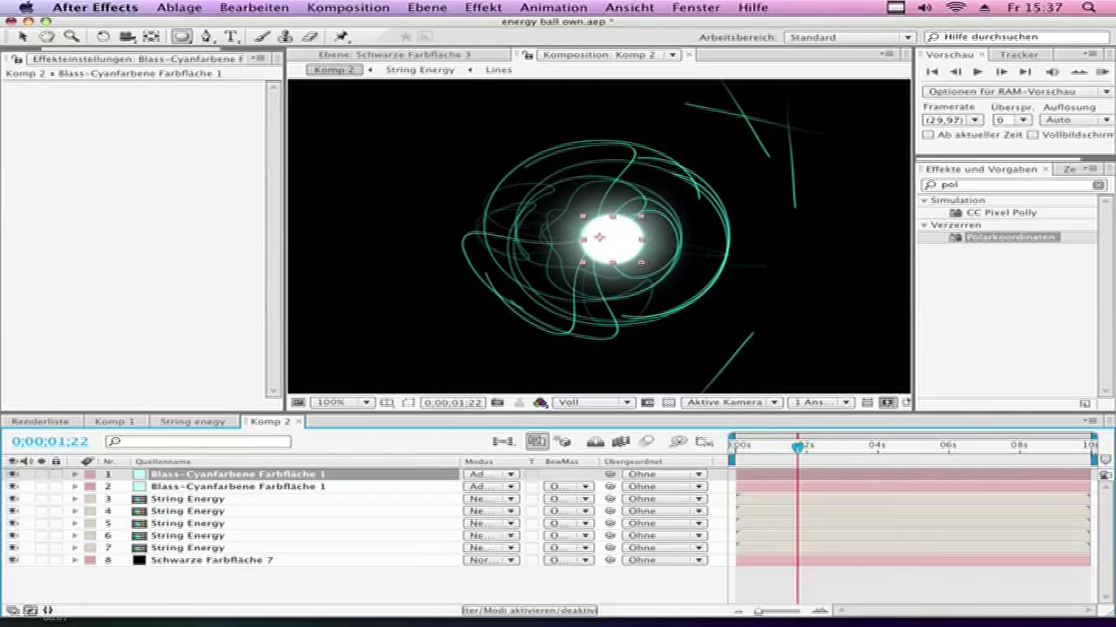
click(22, 36)
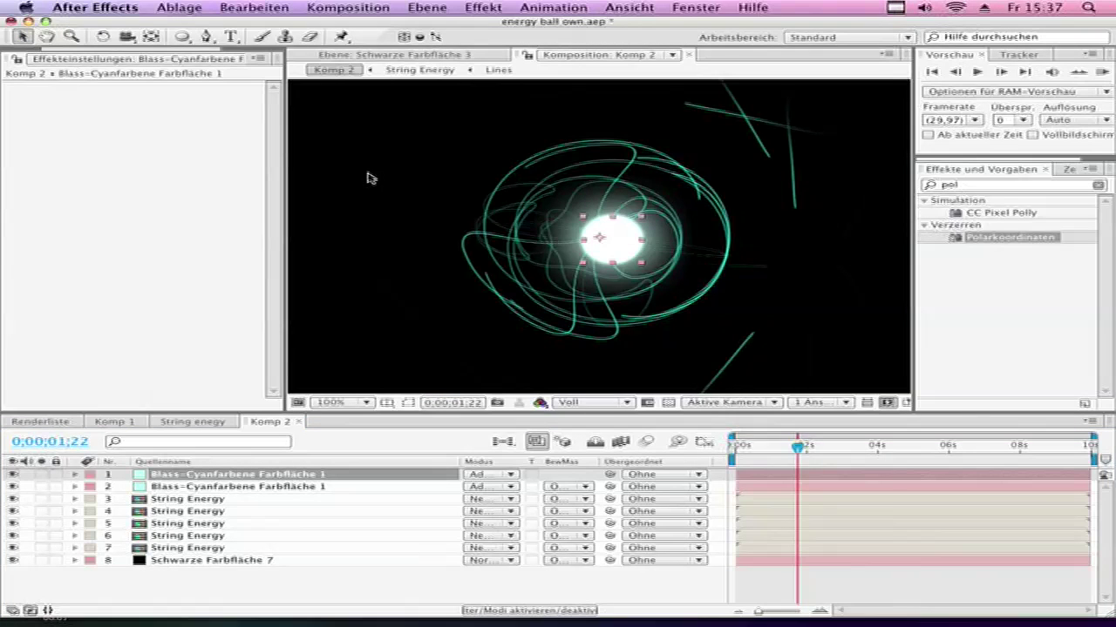
click(634, 261)
key(period)
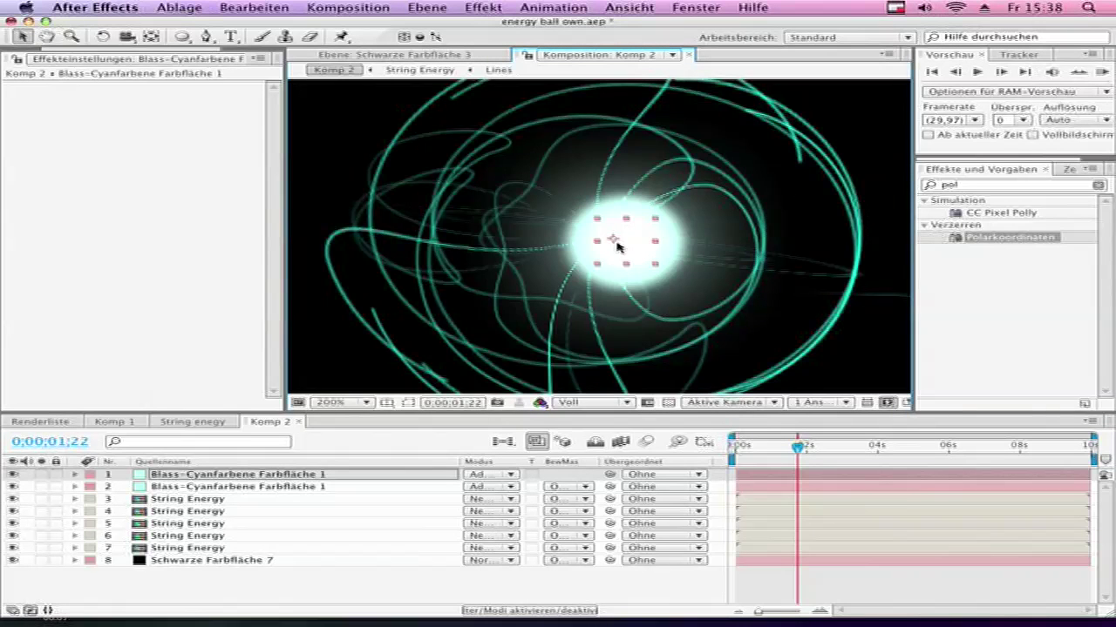
Create a 1280 x 720 deep cyan solid on top of all layers
click(427, 7)
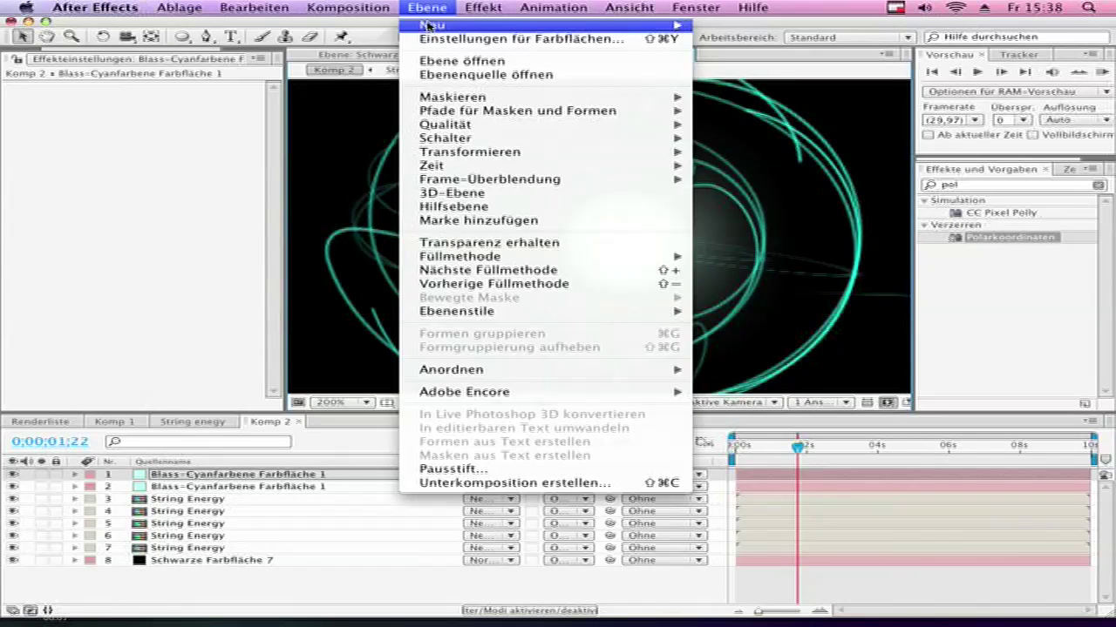
mouse_move(636, 26)
click(732, 43)
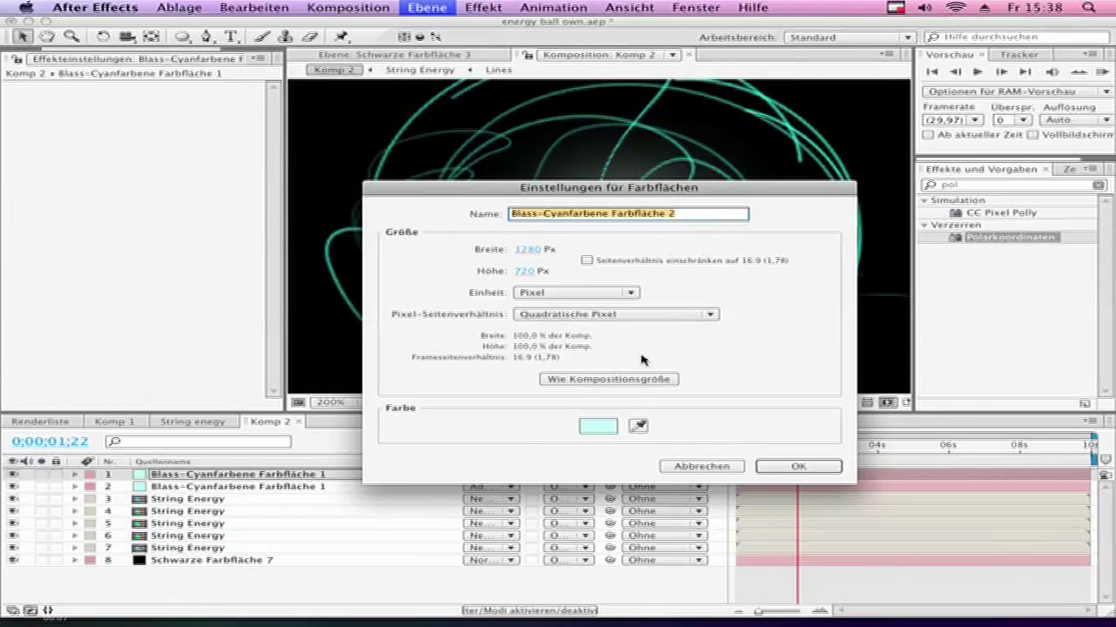
click(600, 429)
drag(405, 446, 418, 440)
click(647, 359)
key(Return)
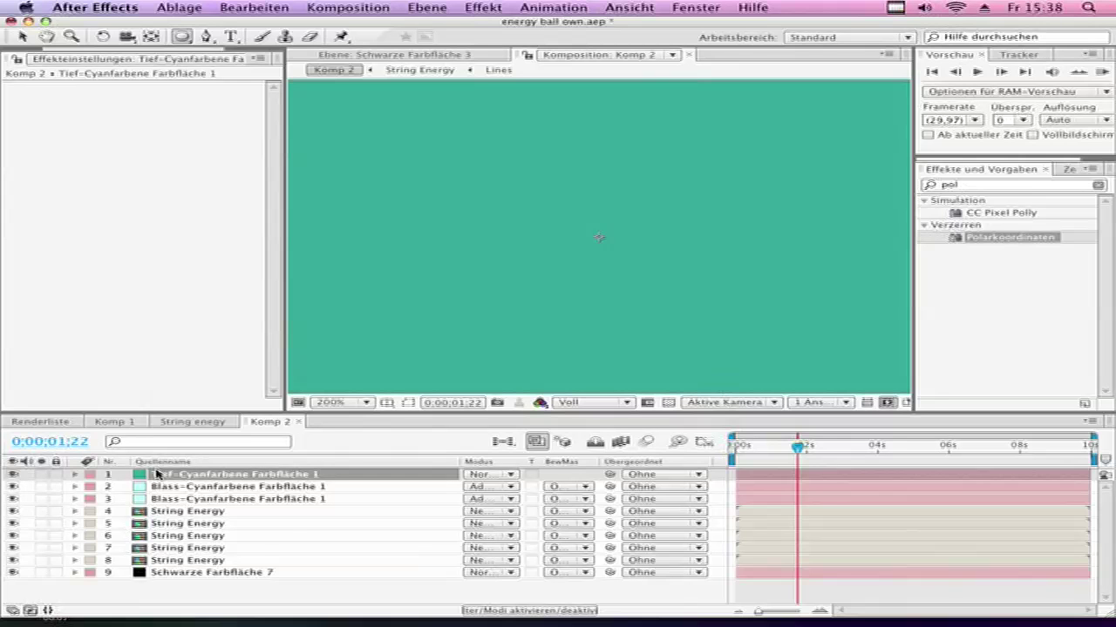
Set the deep cyan solid's opacity to 30% and draw an elliptical mask on it around the glowing core
key(t)
drag(476, 486, 396, 493)
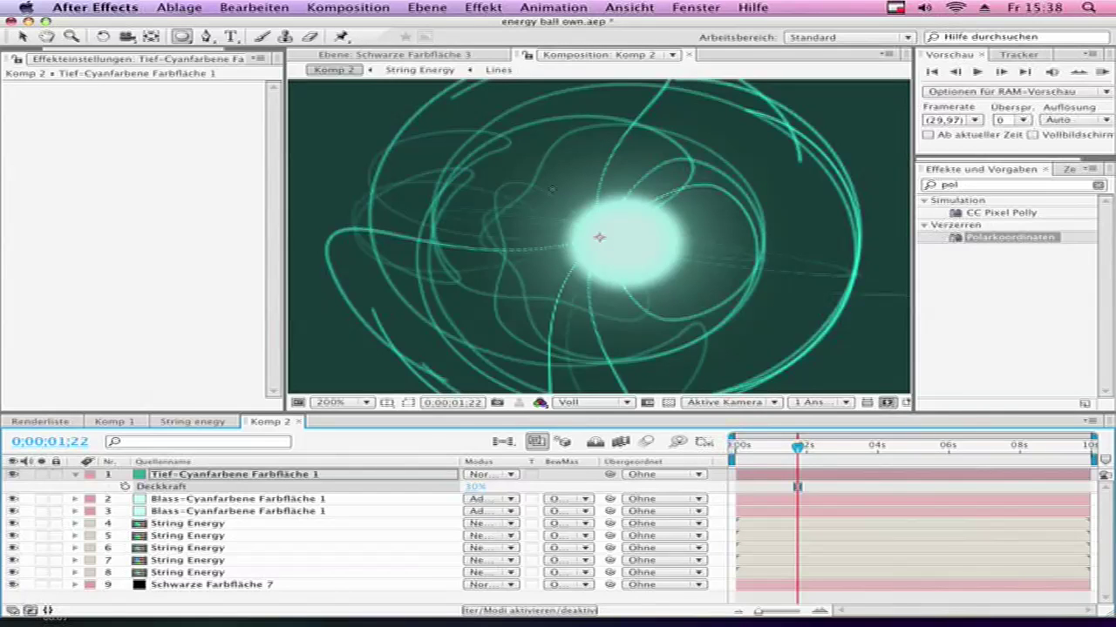
drag(542, 181, 705, 308)
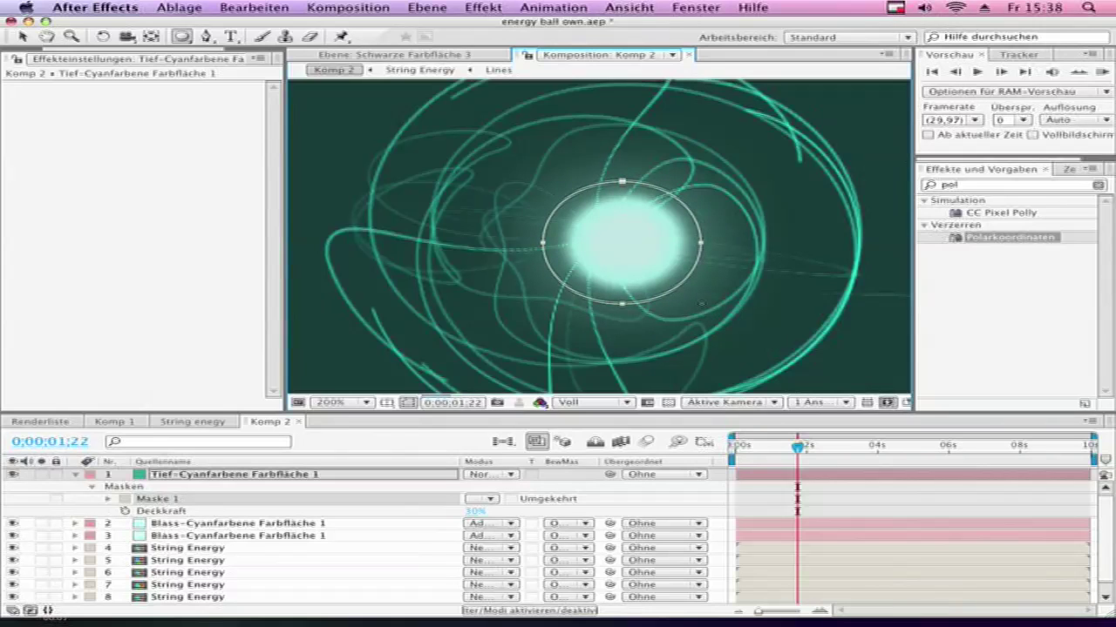
Set the mask feather of the deep cyan solid's elliptical mask to 150 pixels
key(m)
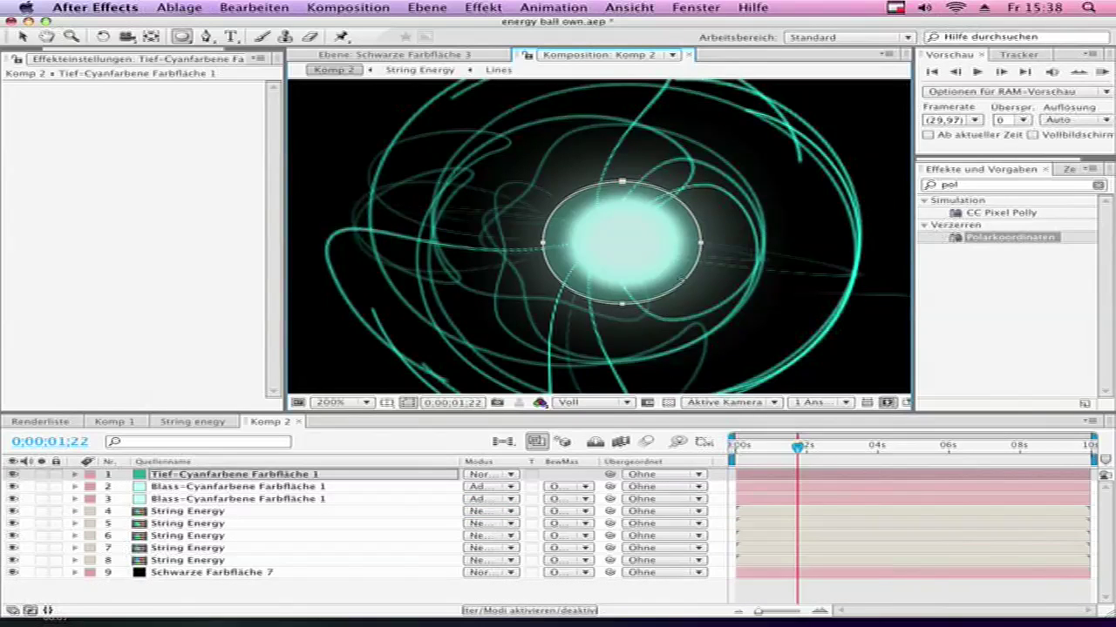
key(m)
key(m)
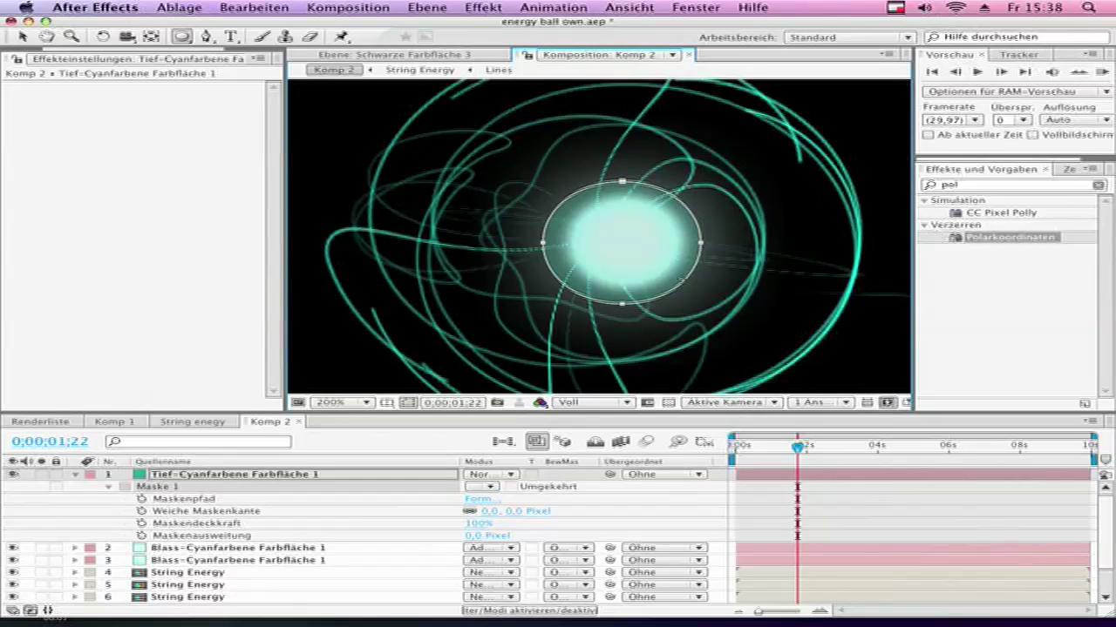
click(515, 511)
text(150)
key(Return)
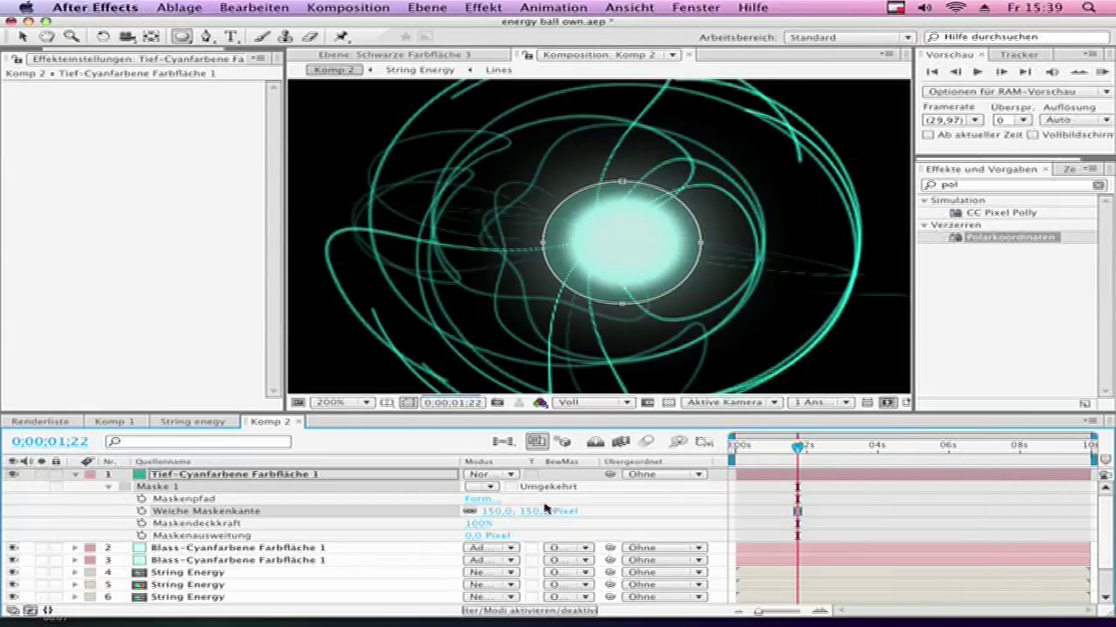
Set the deep cyan solid's blending mode to Addieren and its opacity to 100%
click(508, 475)
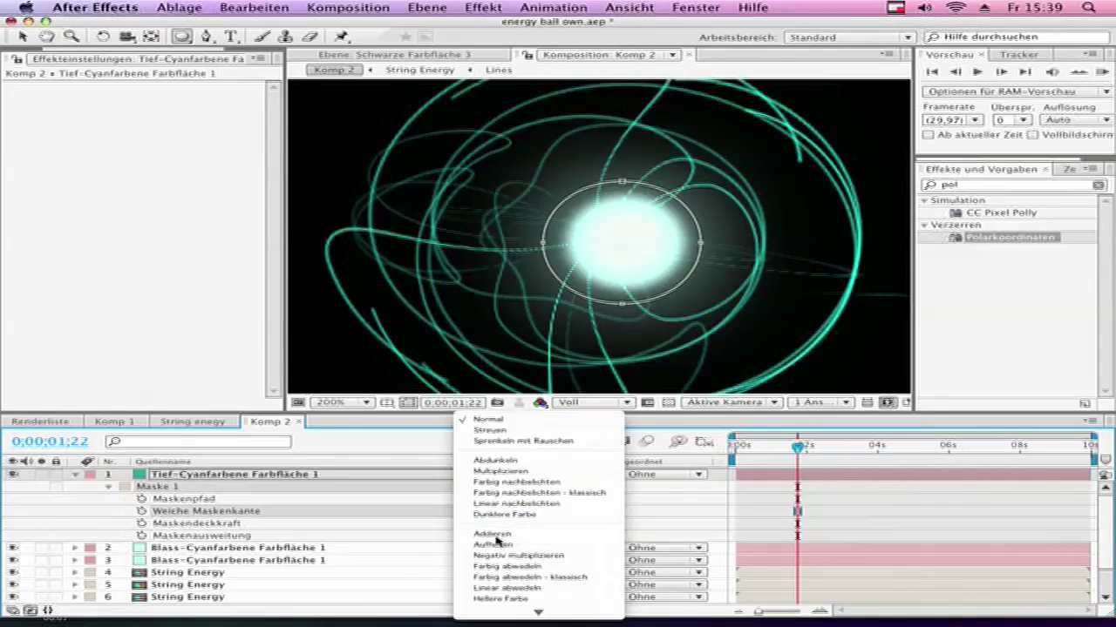
click(492, 532)
key(t)
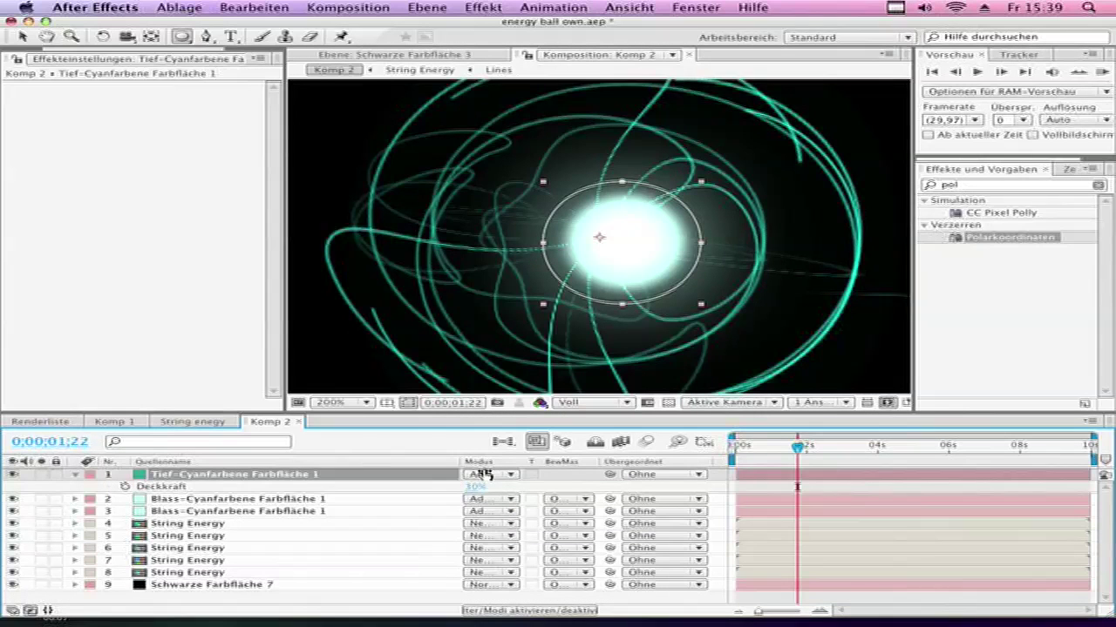
mouse_move(473, 488)
mouse_down()
mouse_move(637, 489)
mouse_move(473, 493)
mouse_up()
Create a null object on top of all layers and make it a 3D layer
click(427, 7)
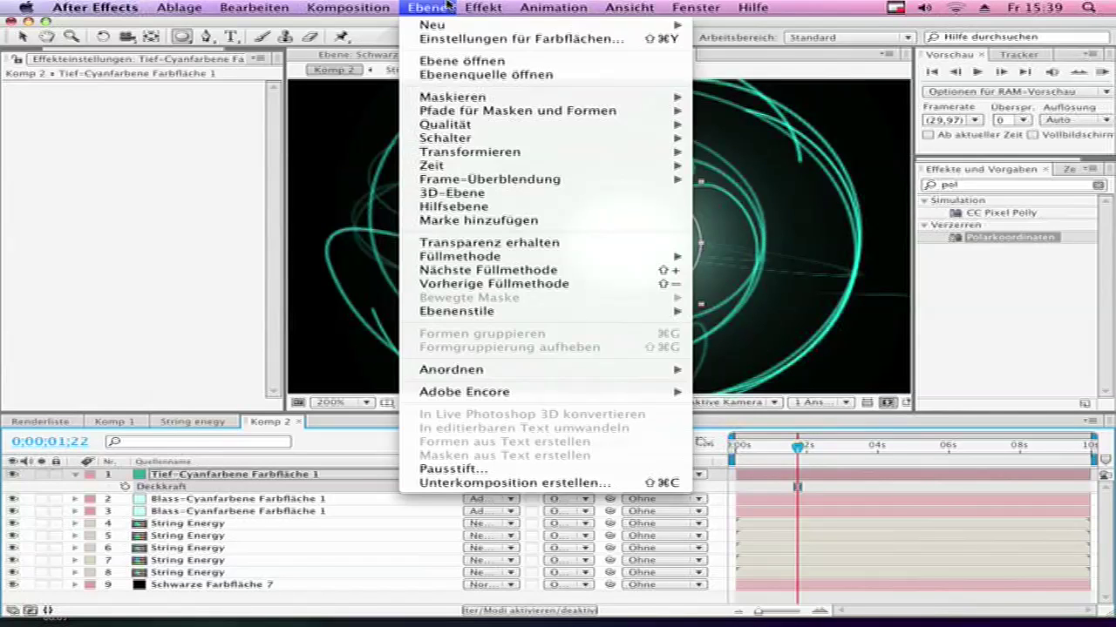
mouse_move(429, 26)
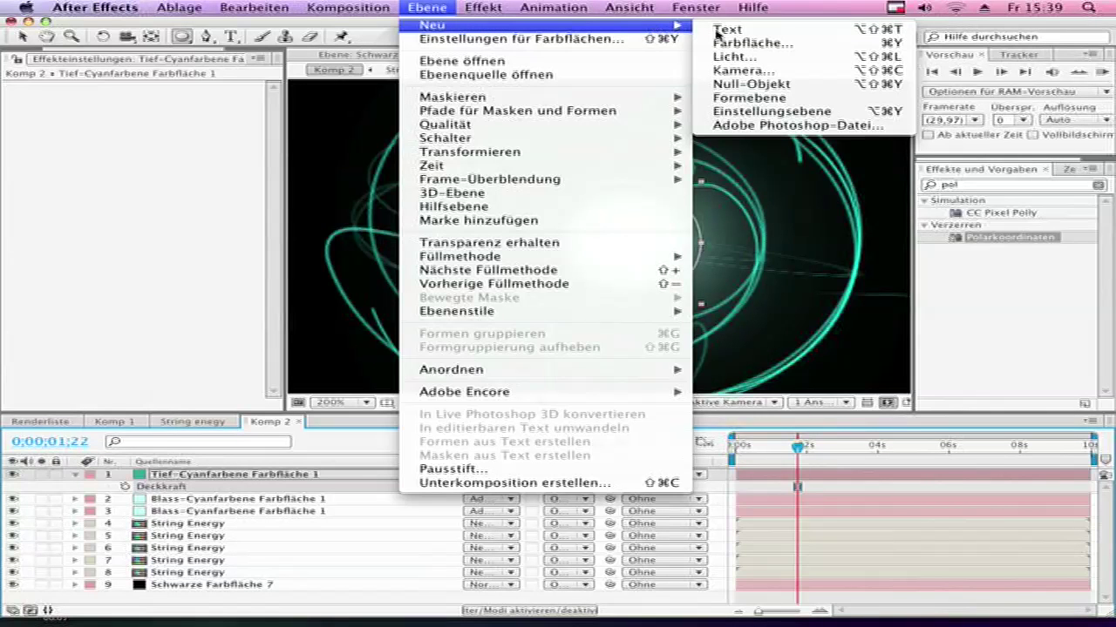
click(761, 83)
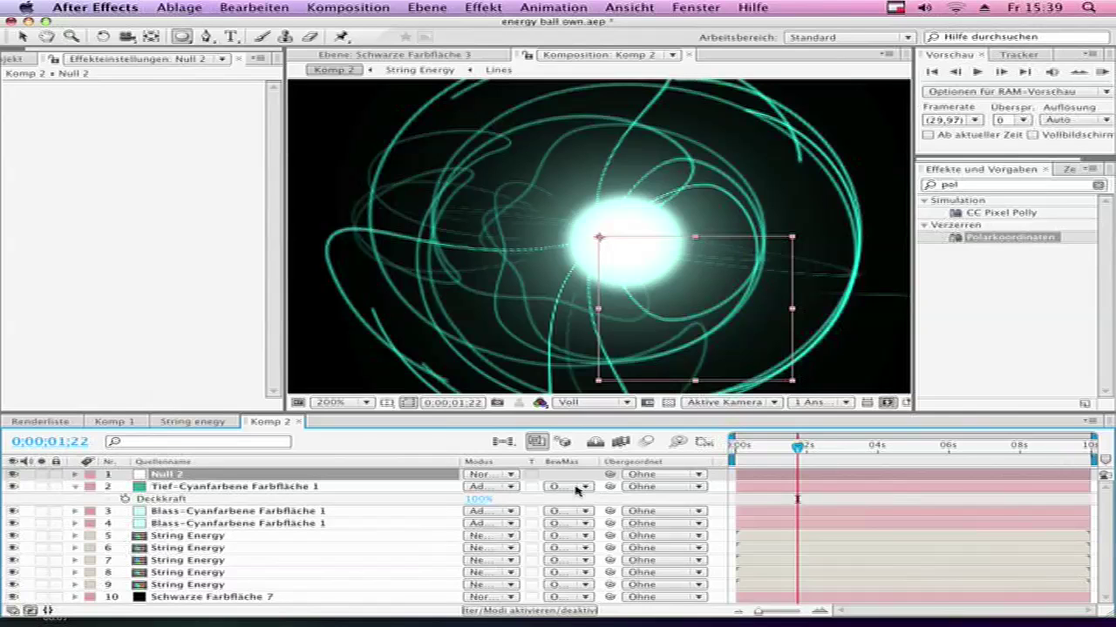
click(555, 612)
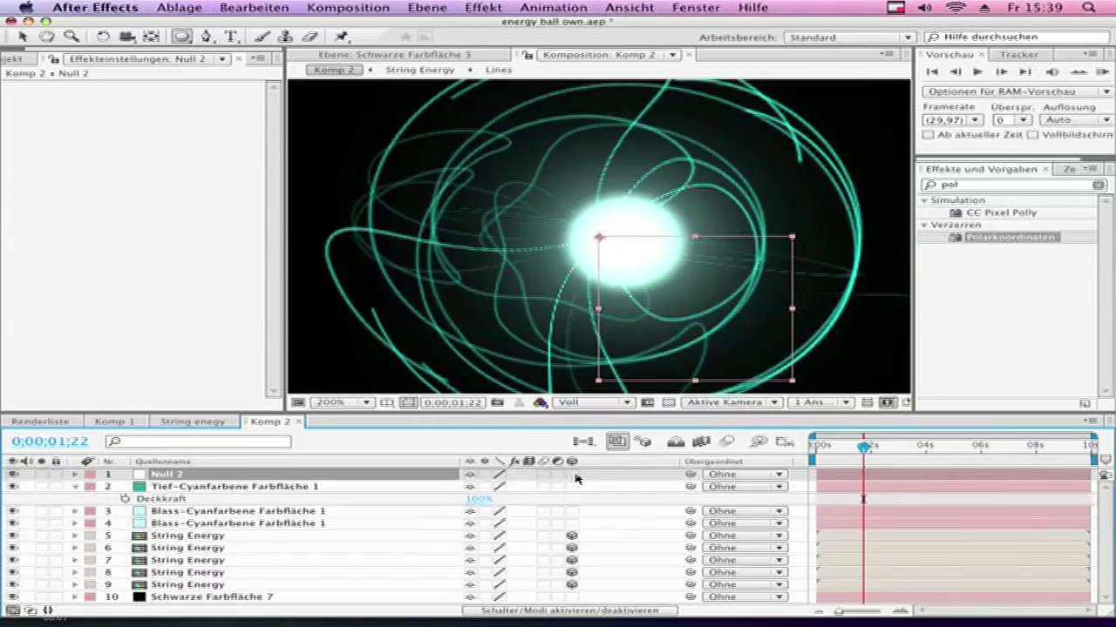
click(572, 475)
Make the deep cyan solid and both pale cyan solids 3D layers
click(573, 487)
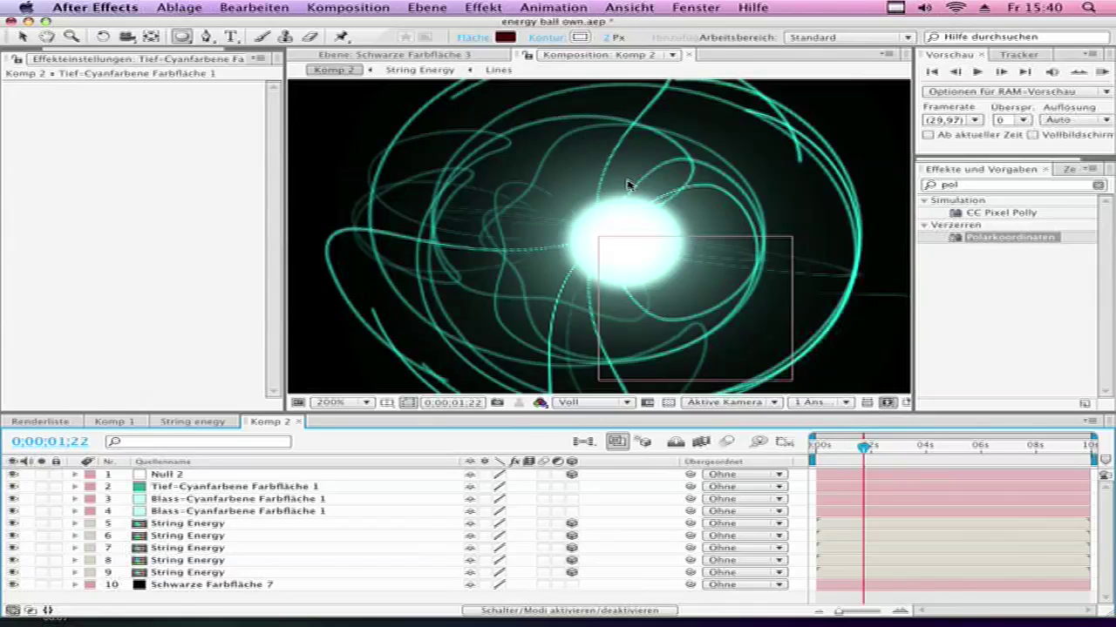
click(572, 486)
drag(572, 498, 571, 511)
Parent the three cyan solids and all five String Energy layers to the null object
click(224, 488)
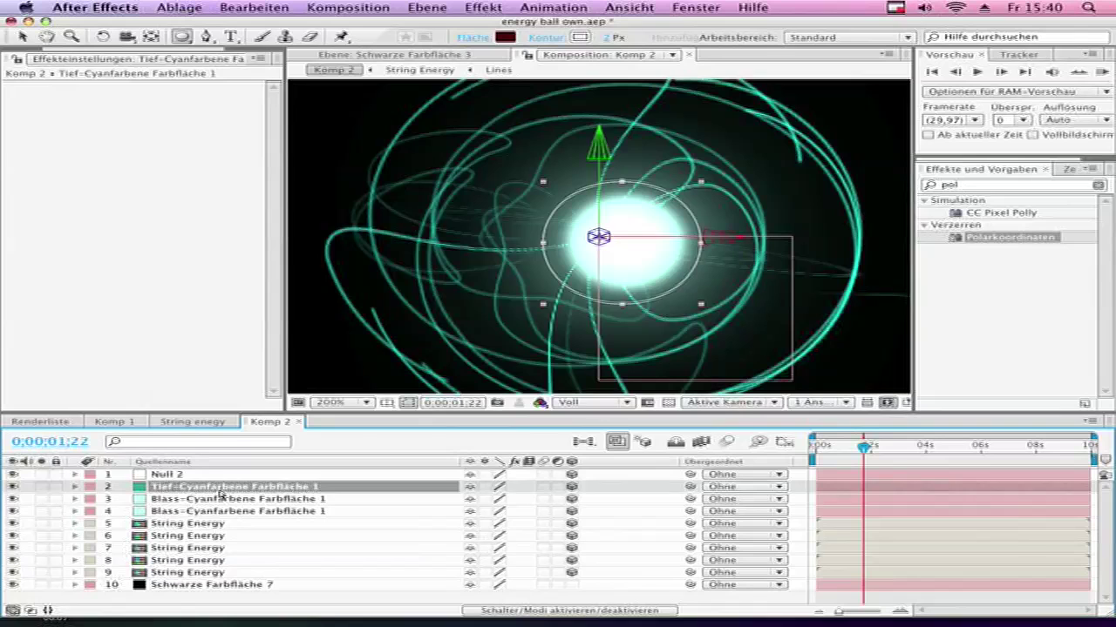
shift+click(215, 573)
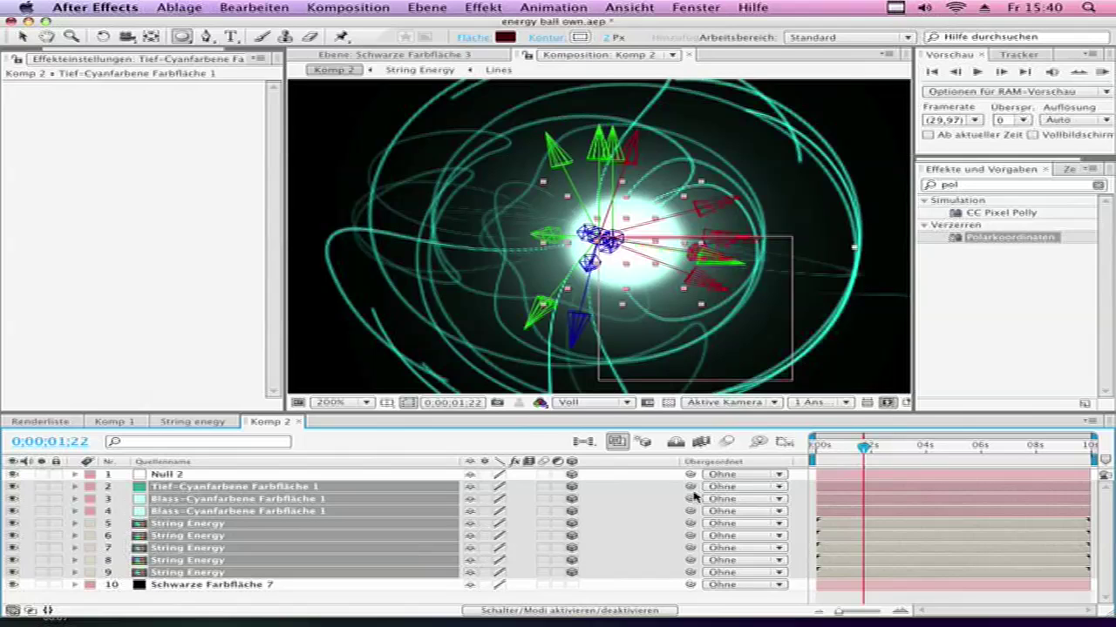
drag(690, 488, 217, 479)
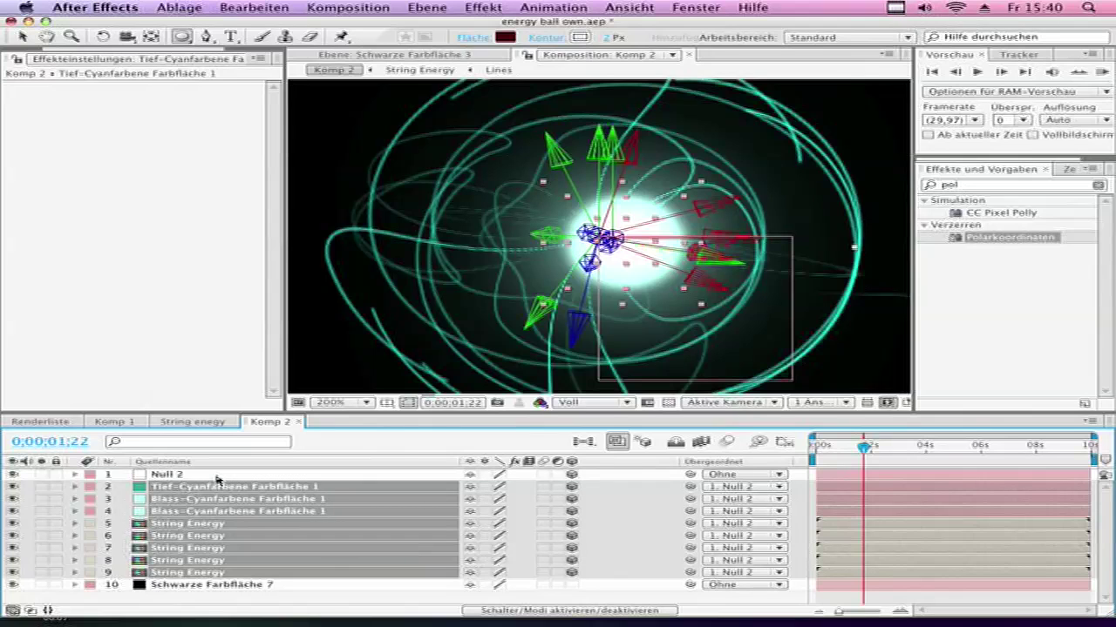
click(202, 593)
Try moving the null object together with its parented layers and undo the move
click(167, 475)
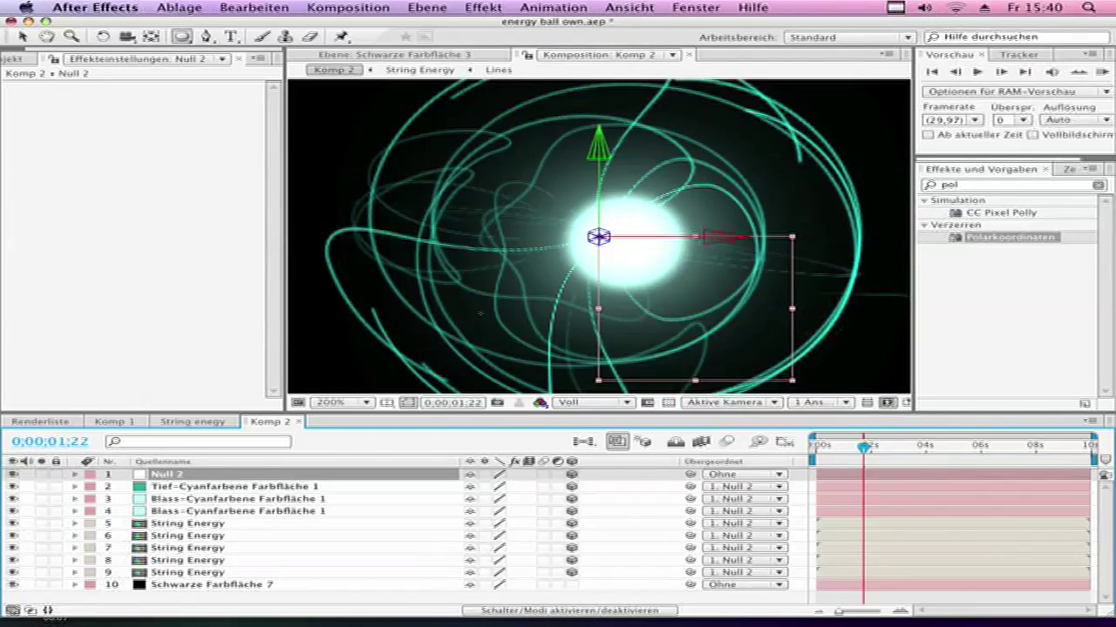
scroll(498, 315, down, 2)
click(21, 37)
mouse_move(603, 310)
mouse_down()
mouse_move(528, 314)
mouse_move(453, 339)
mouse_move(665, 296)
mouse_move(685, 227)
mouse_move(571, 270)
mouse_move(596, 270)
mouse_move(564, 265)
mouse_move(555, 282)
mouse_up()
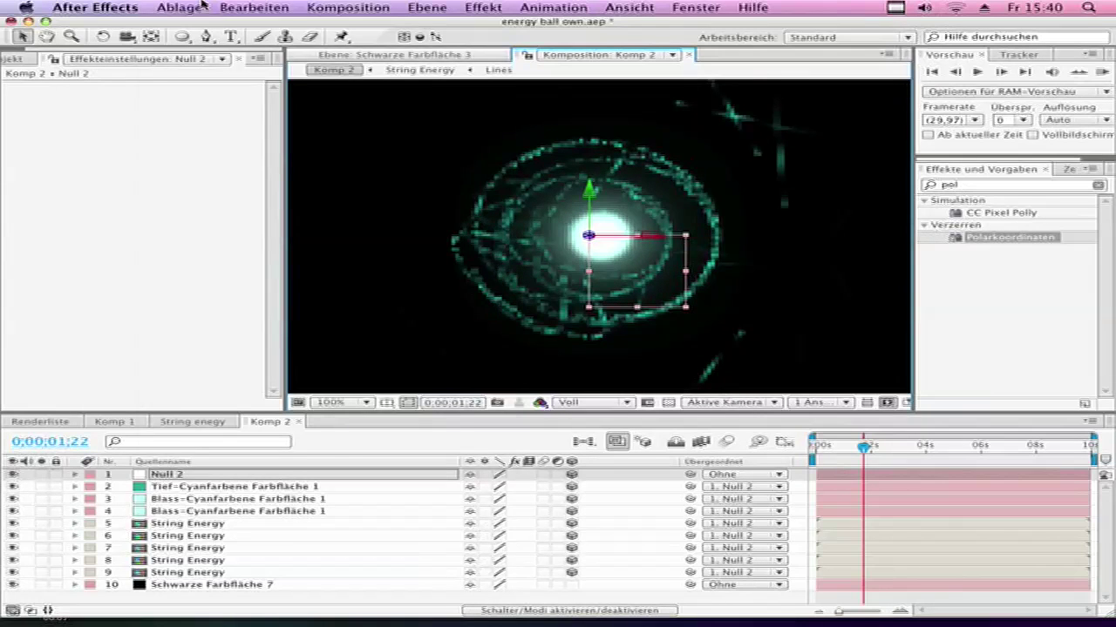
click(244, 7)
click(299, 32)
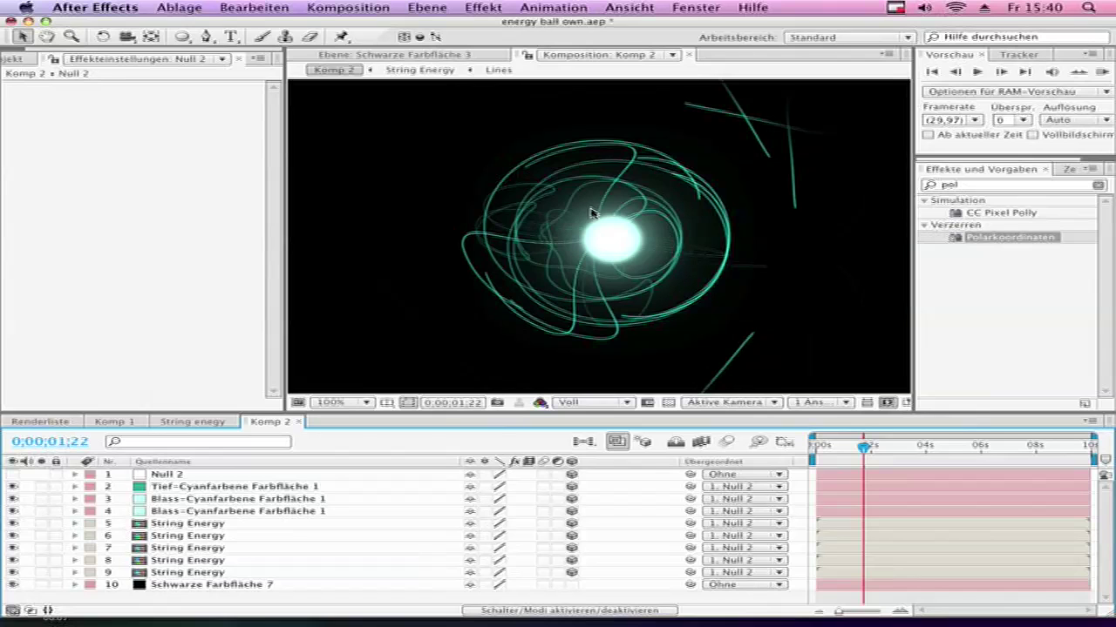
Create a 1280 x 720 black solid on top of all layers and set its blending mode to Addieren
click(427, 7)
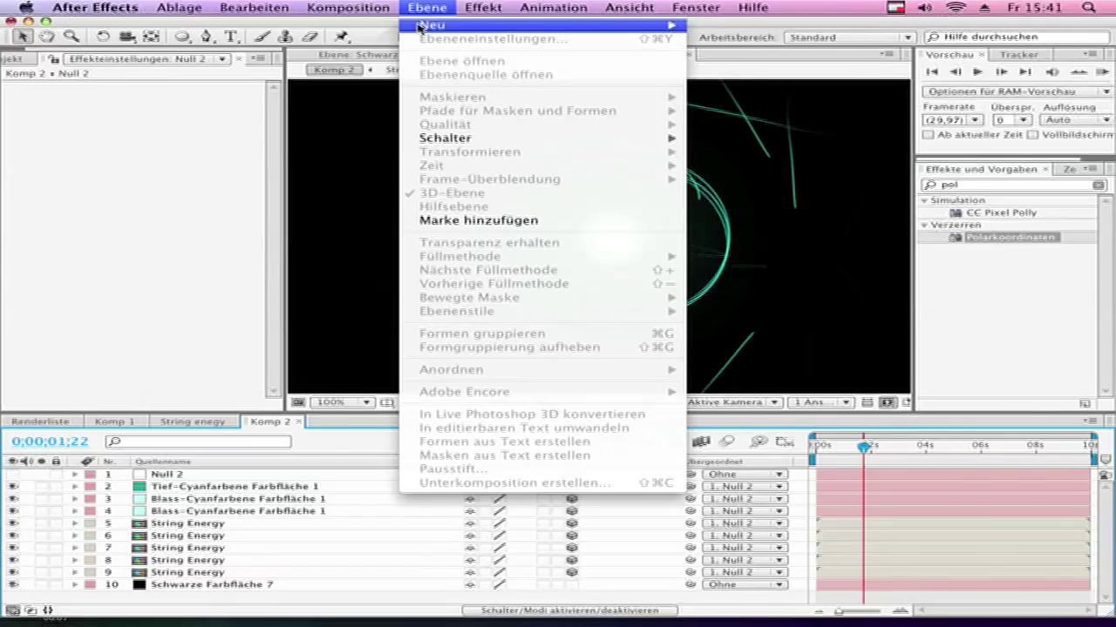
mouse_move(627, 26)
click(746, 43)
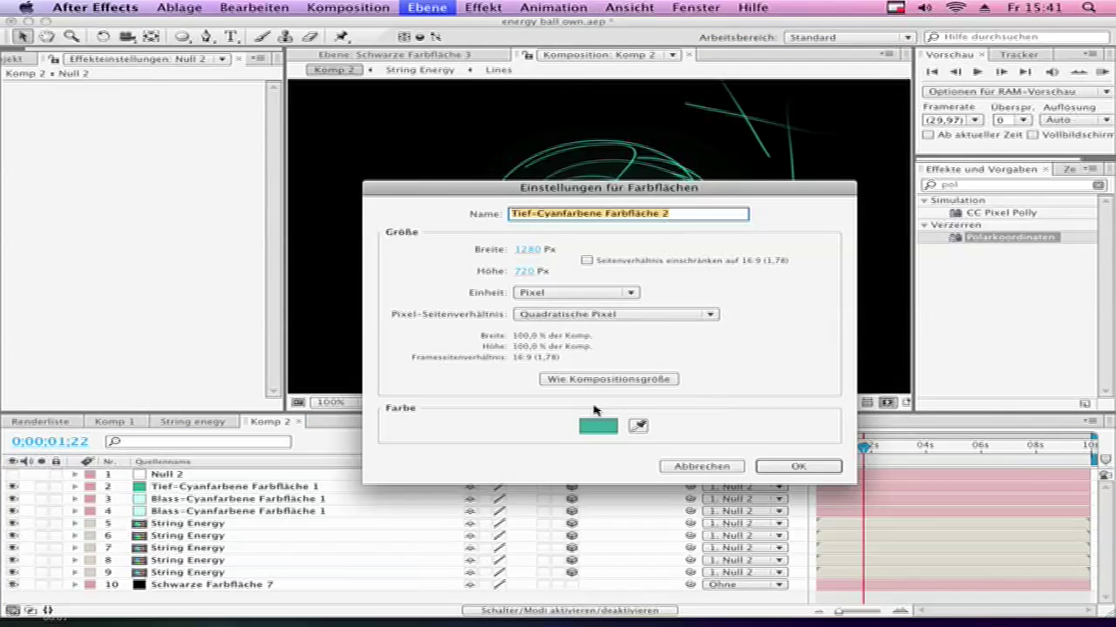
click(598, 426)
drag(270, 478, 166, 596)
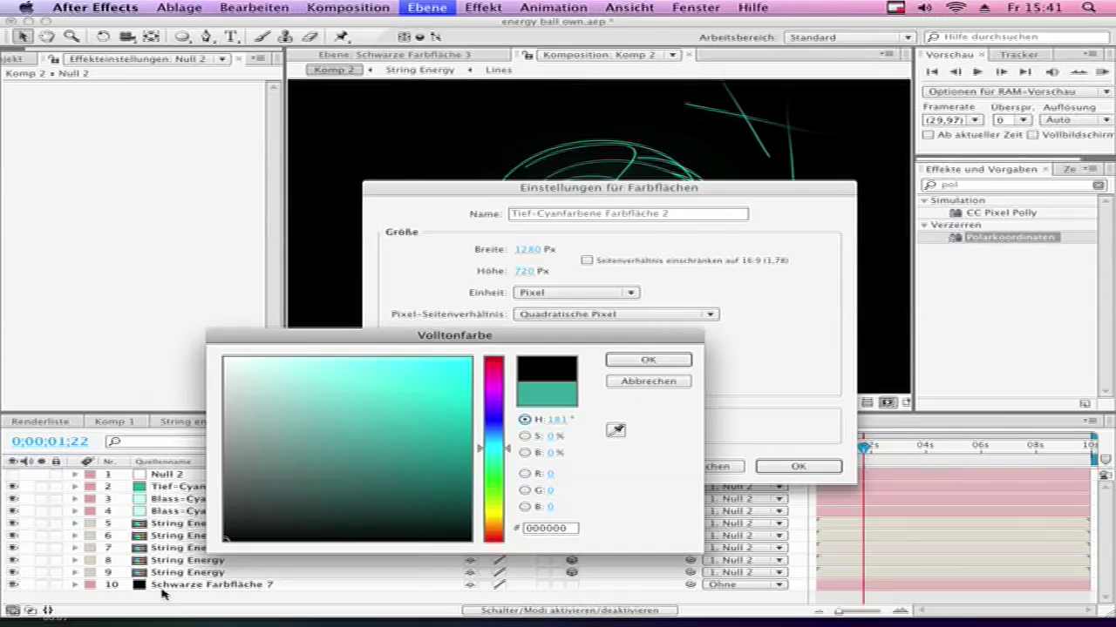
click(689, 361)
click(798, 470)
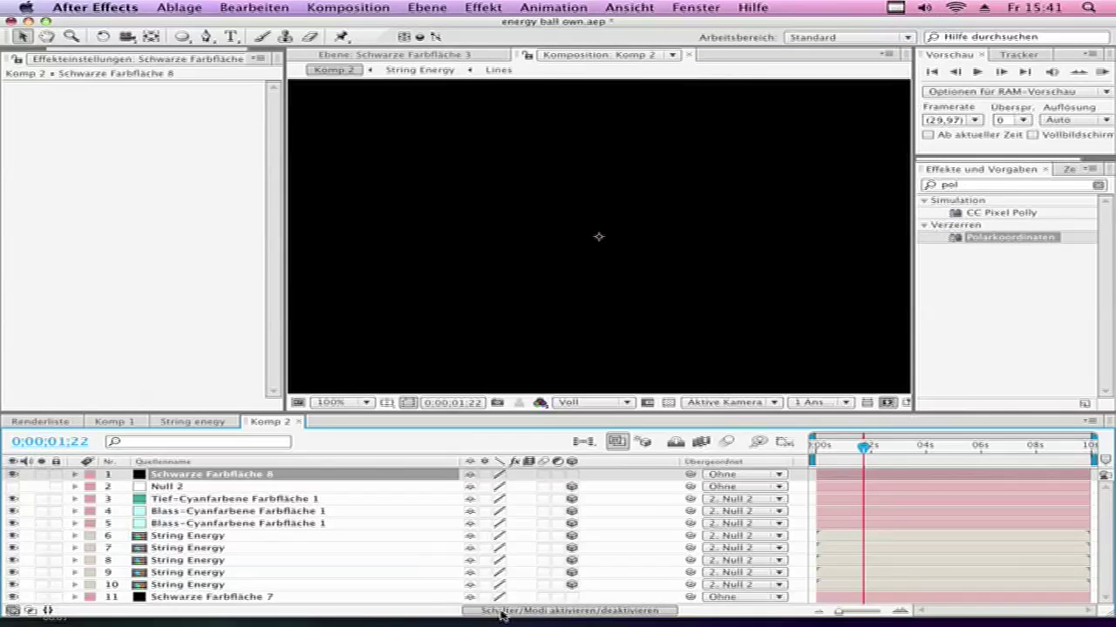
click(503, 474)
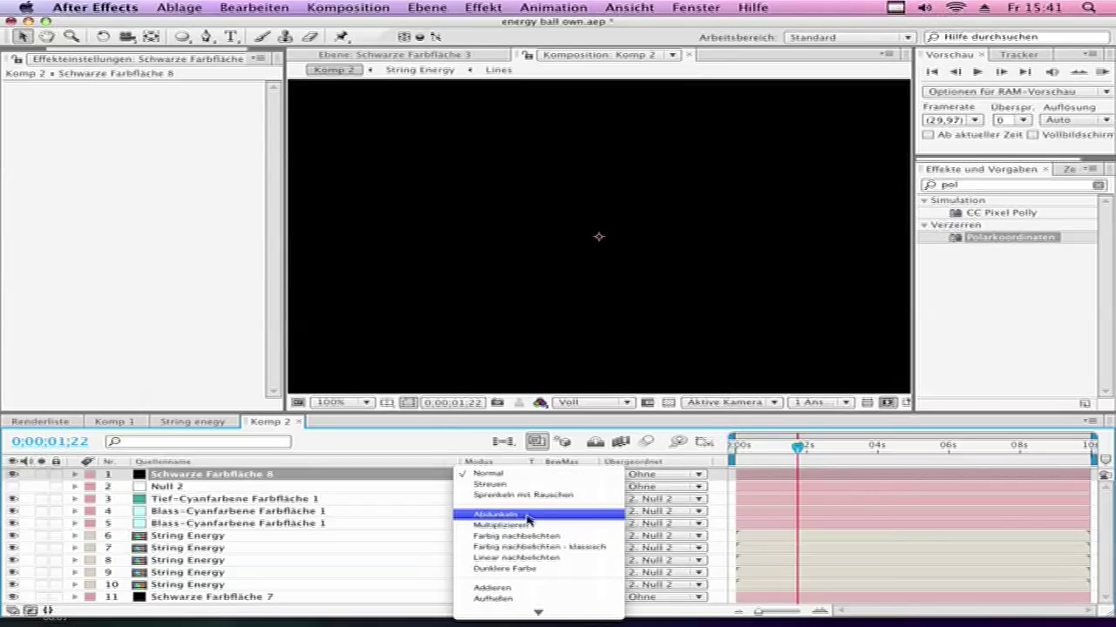
click(486, 556)
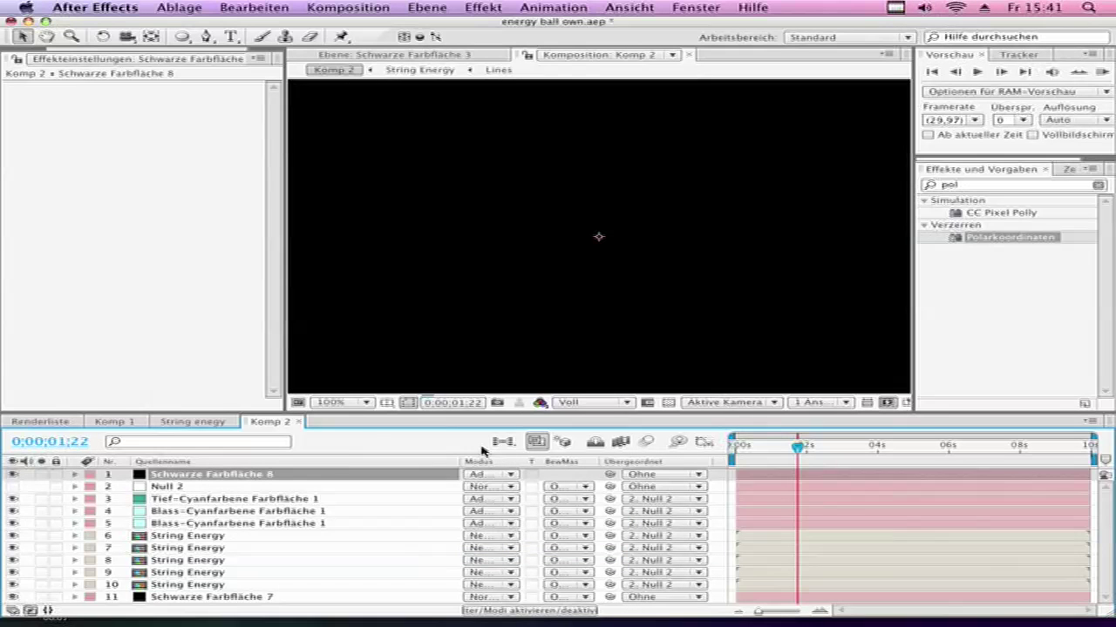
Apply CC Particle World to the top black solid and set the effect's Grid to Off
click(1002, 185)
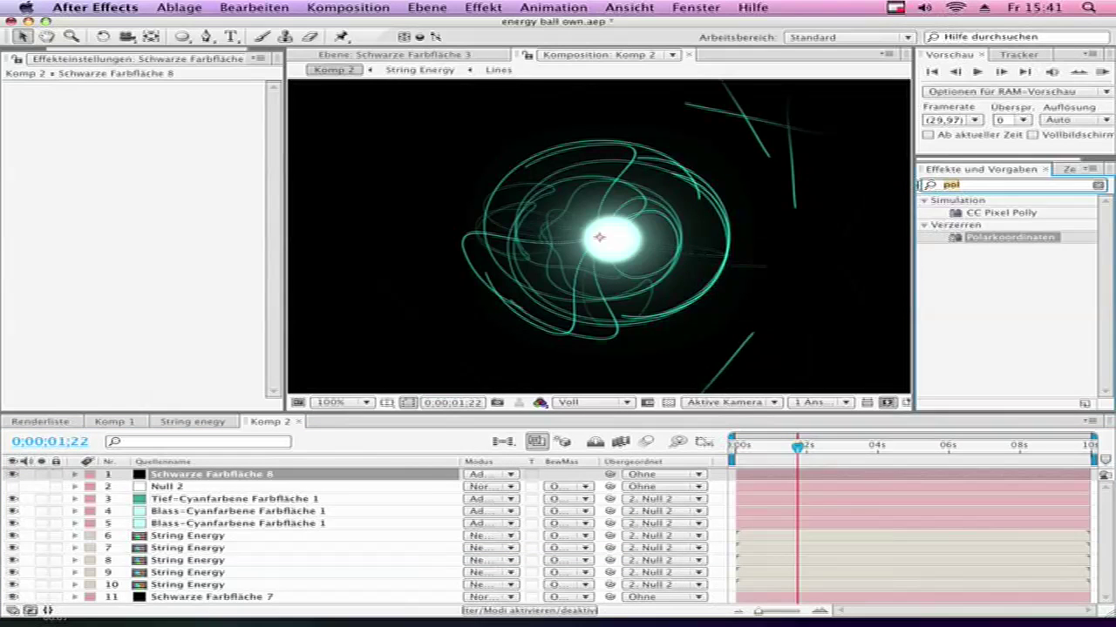
text(parti)
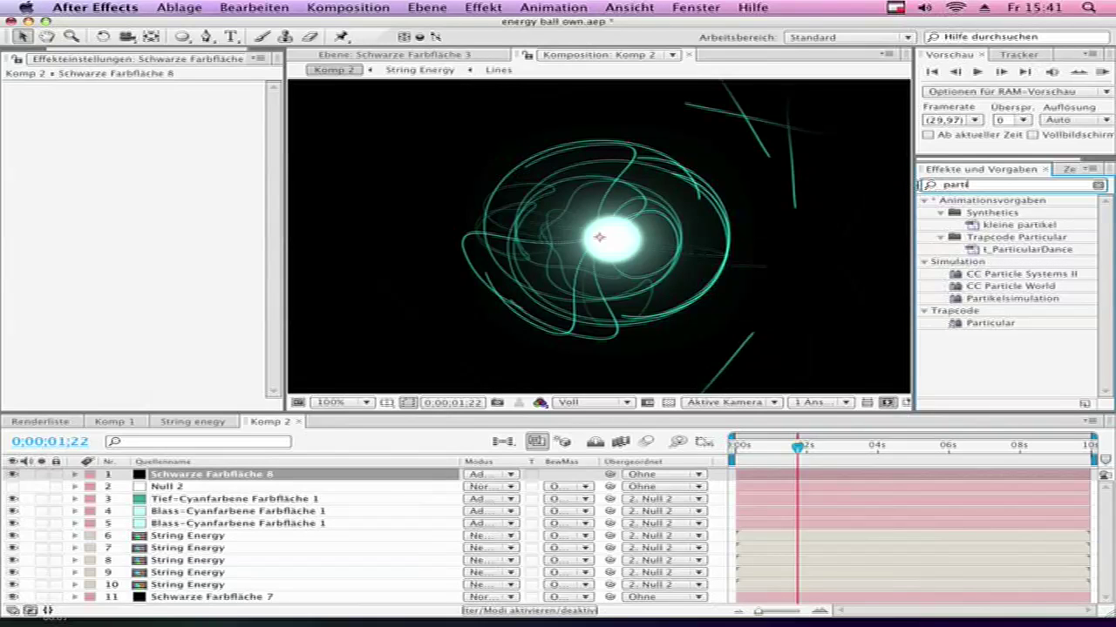
click(1034, 288)
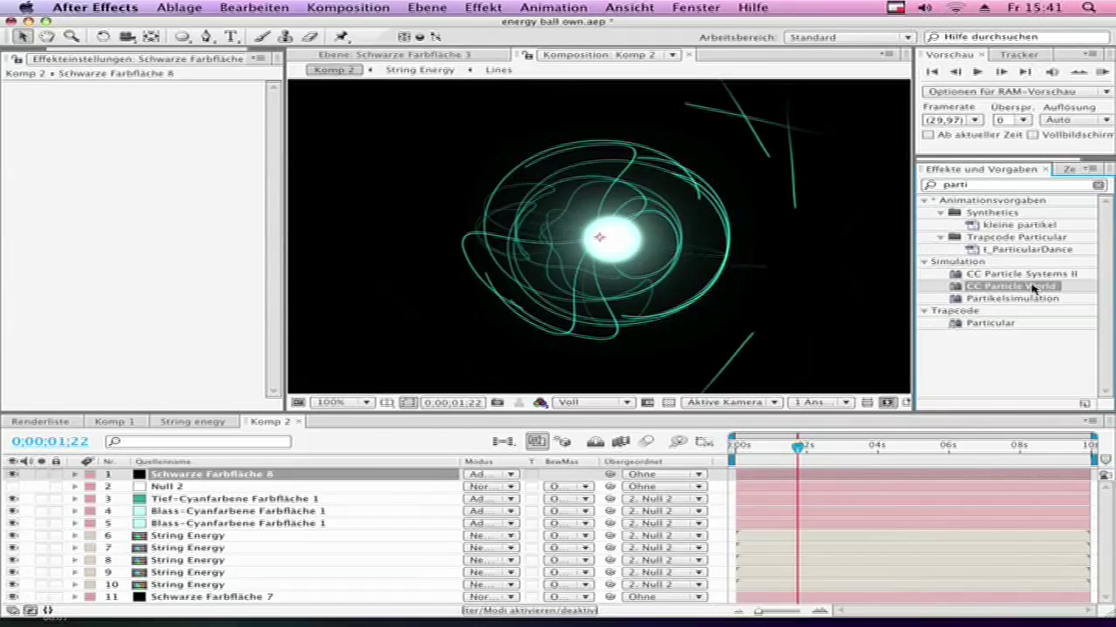
double_click(1033, 288)
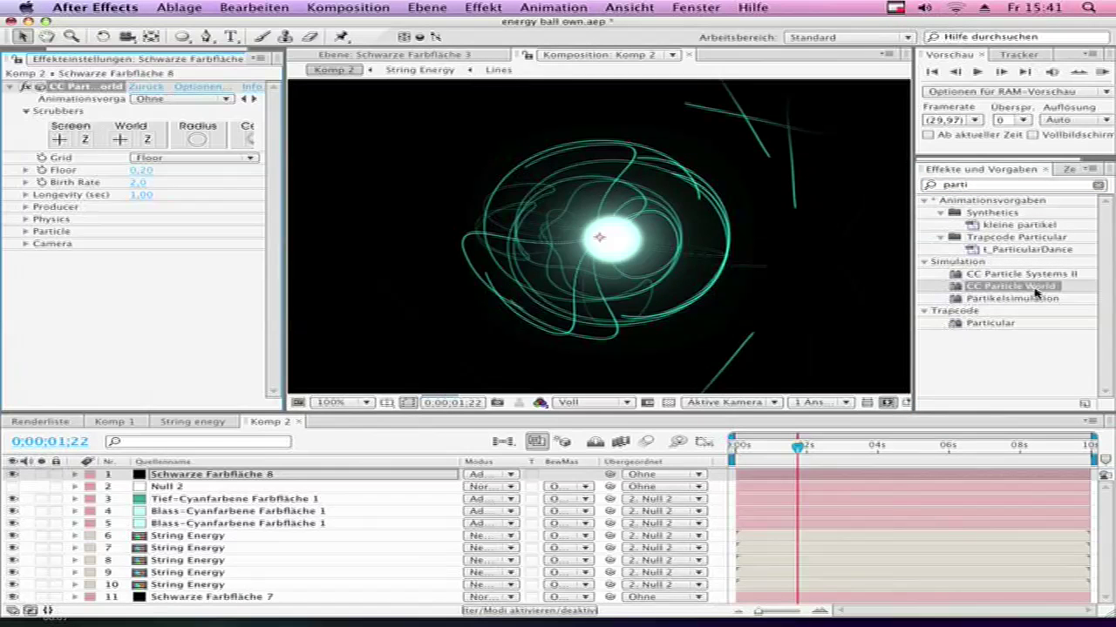
click(170, 158)
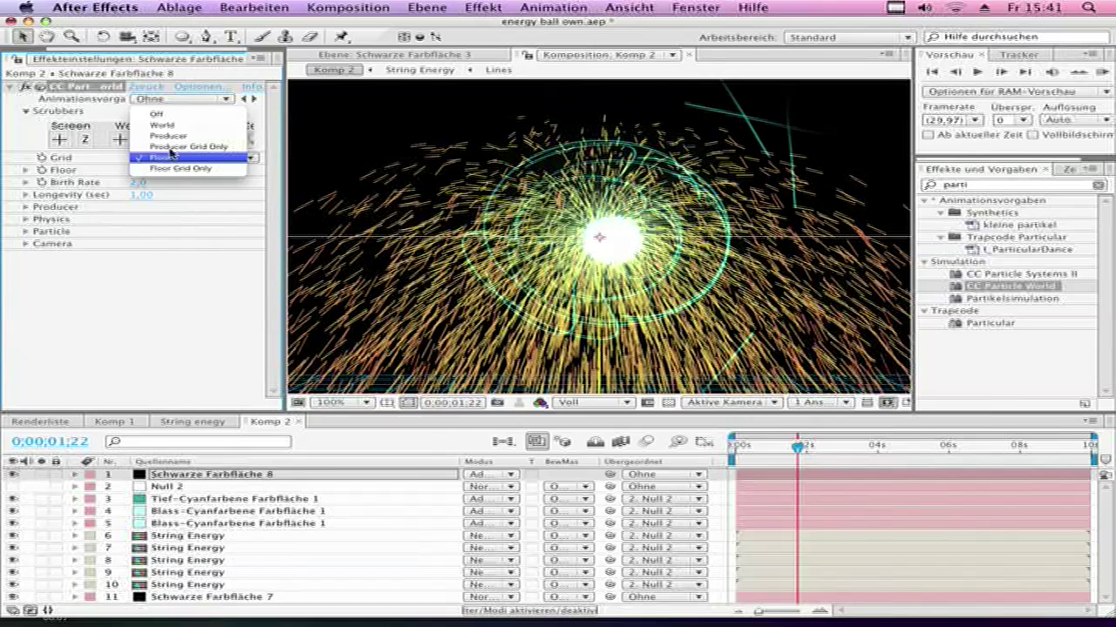
click(219, 115)
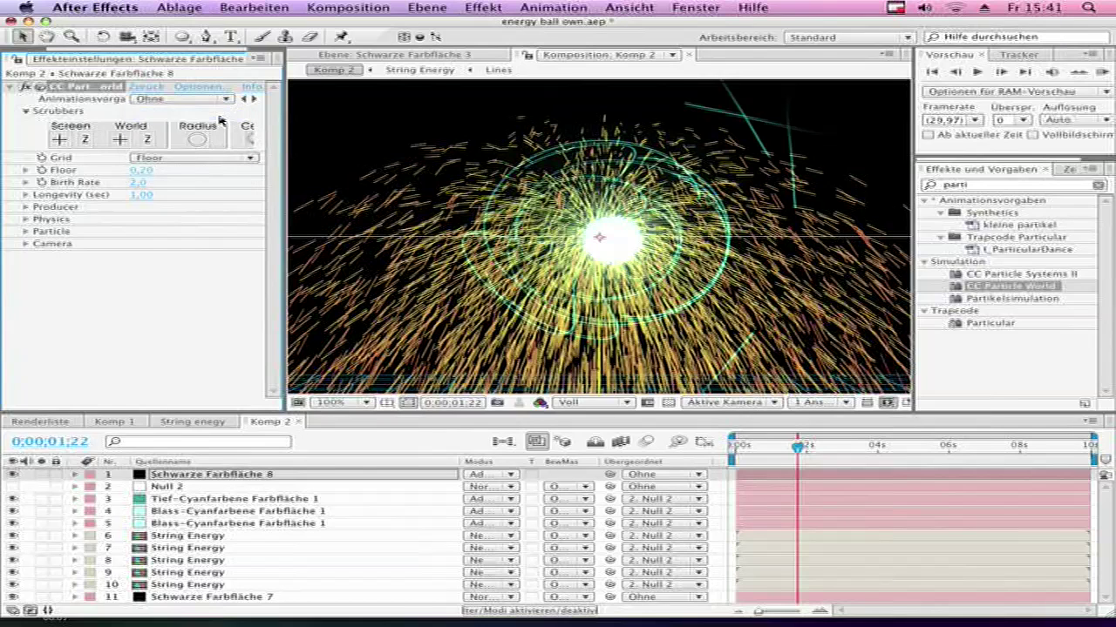
Set the CC Particle World particle type to Faded Sphere
click(26, 232)
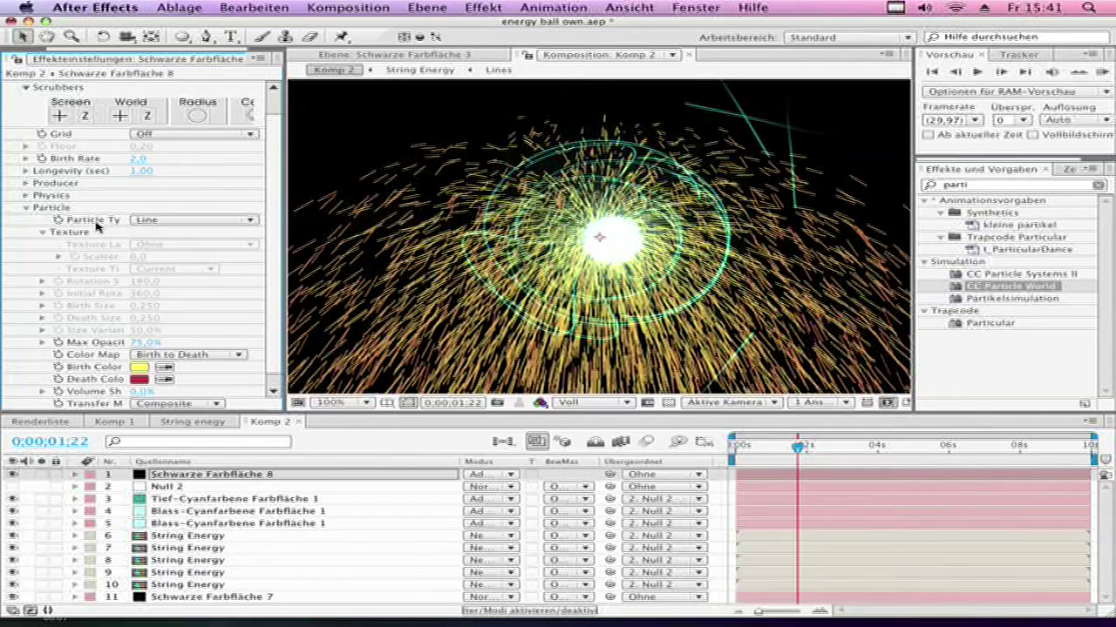
click(161, 223)
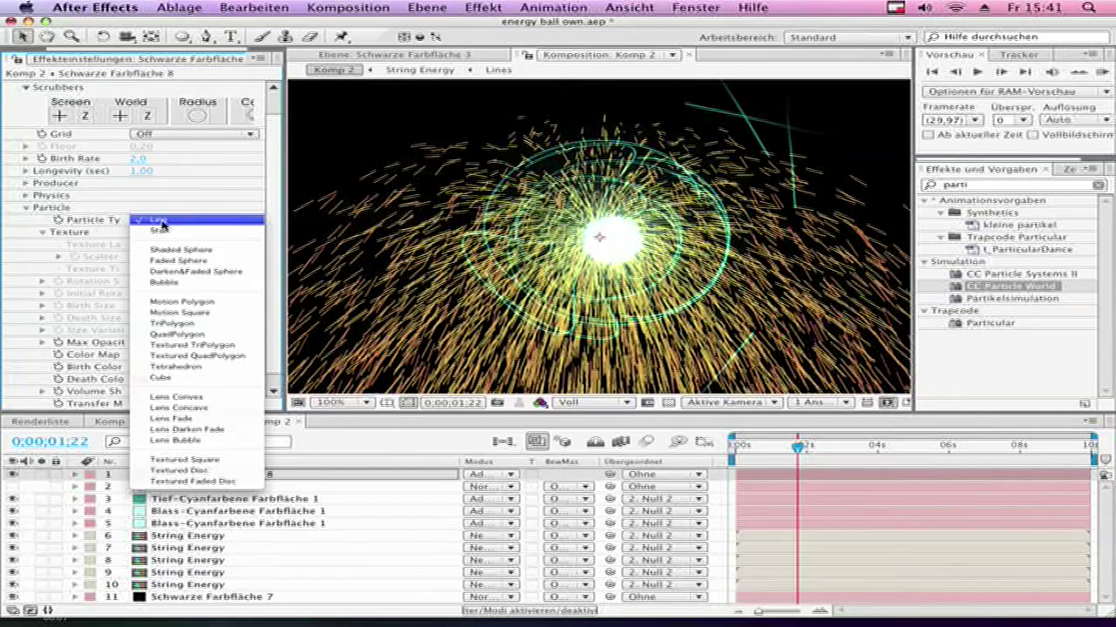
click(222, 260)
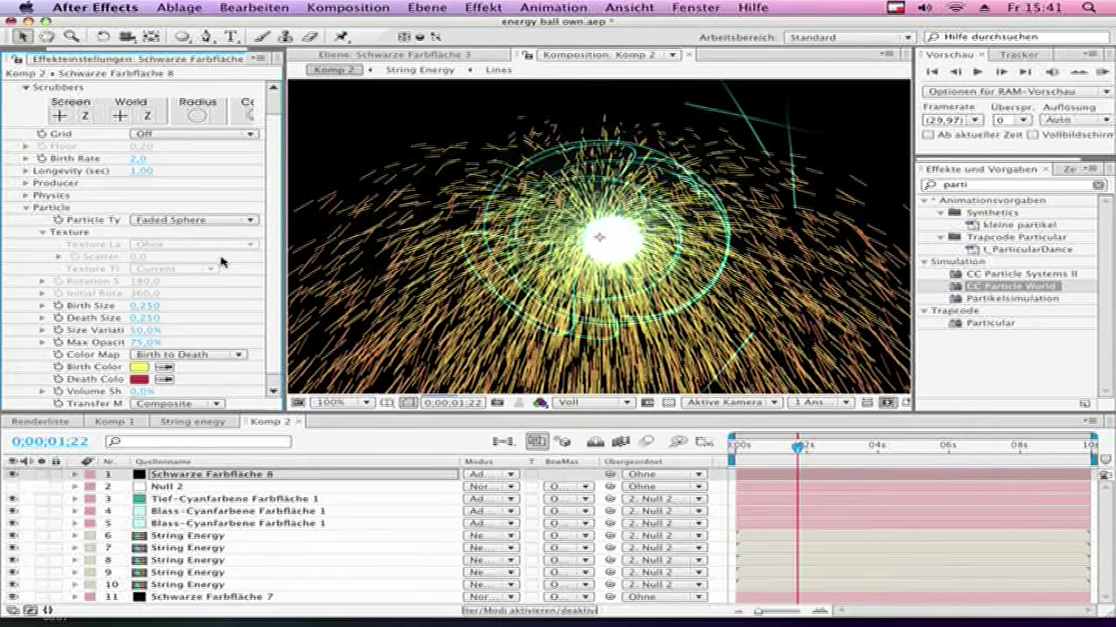
Set the particles' Birth Color to light cyan and their Death Color to a darker cyan
scroll(144, 348, down, 1)
click(138, 356)
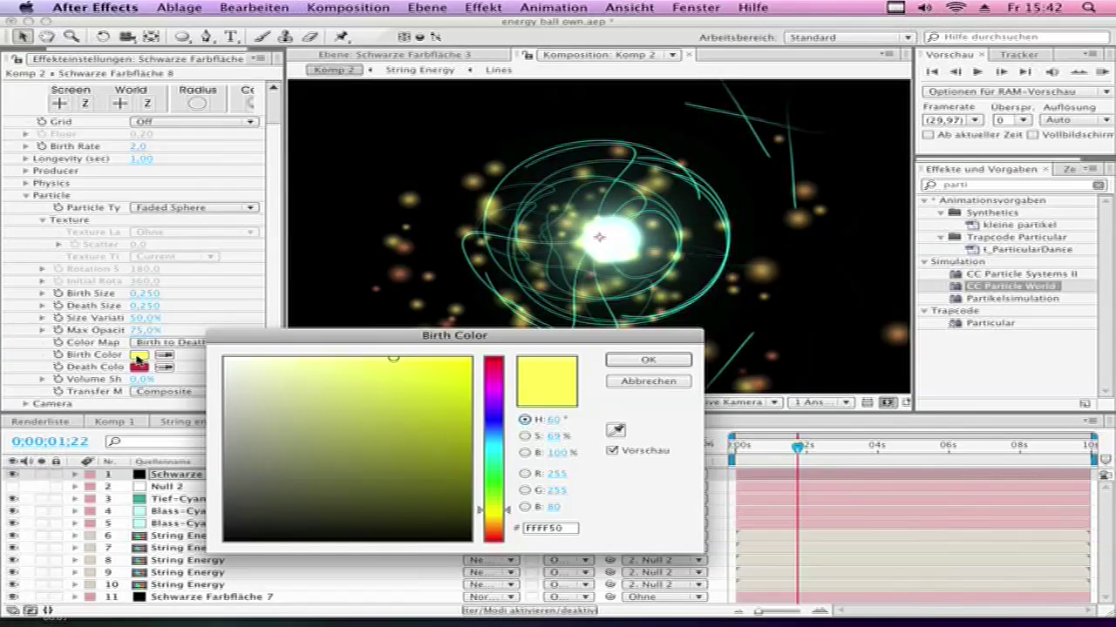
drag(502, 460, 500, 444)
click(648, 360)
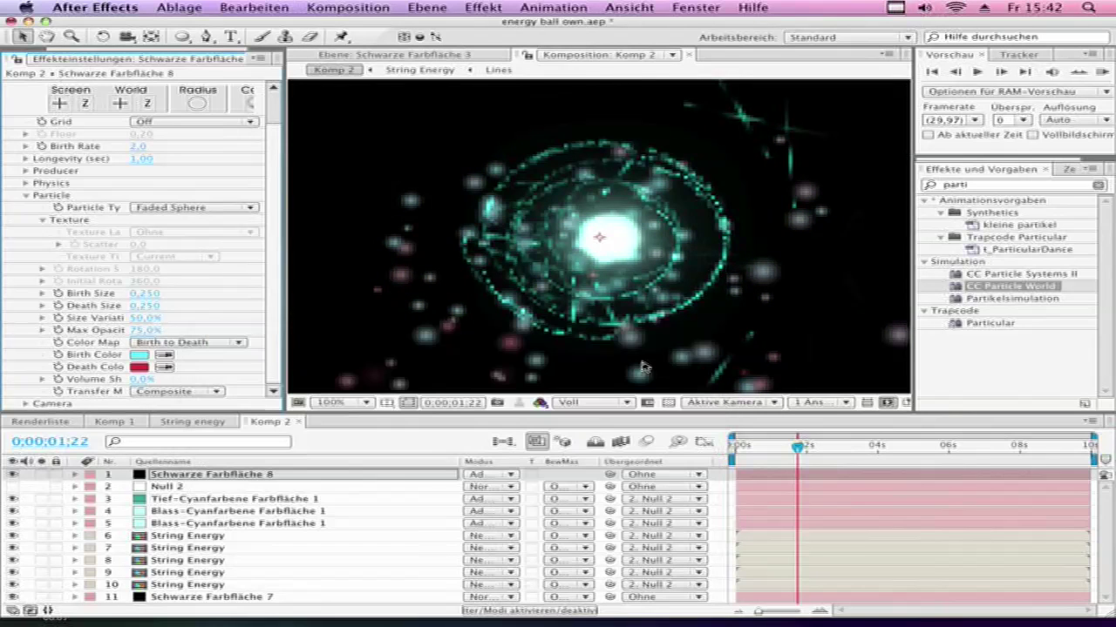
click(137, 367)
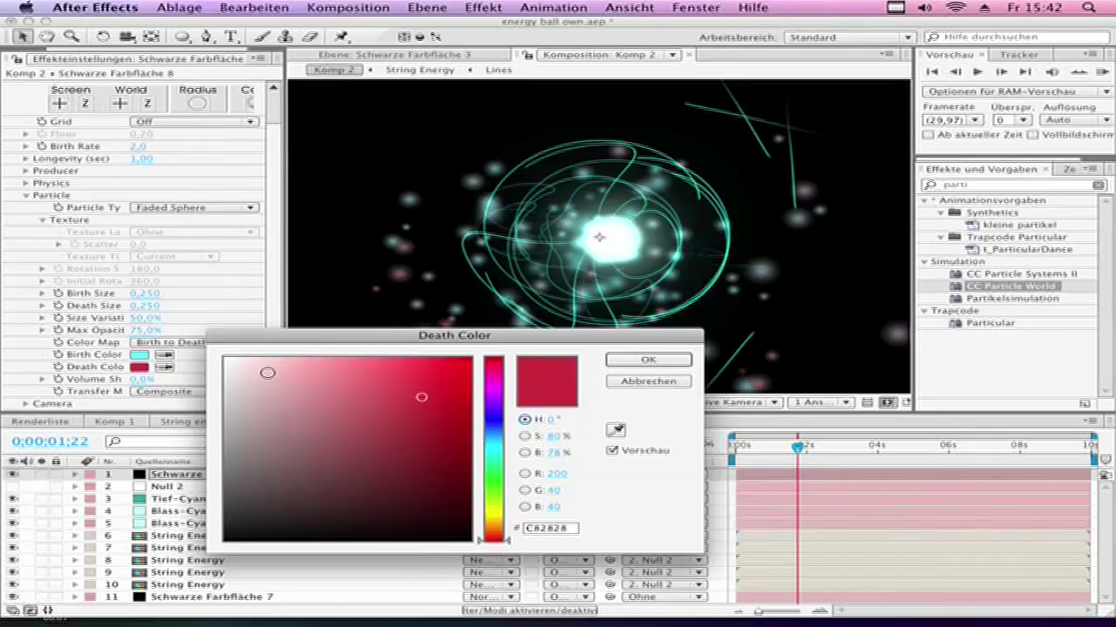
click(499, 444)
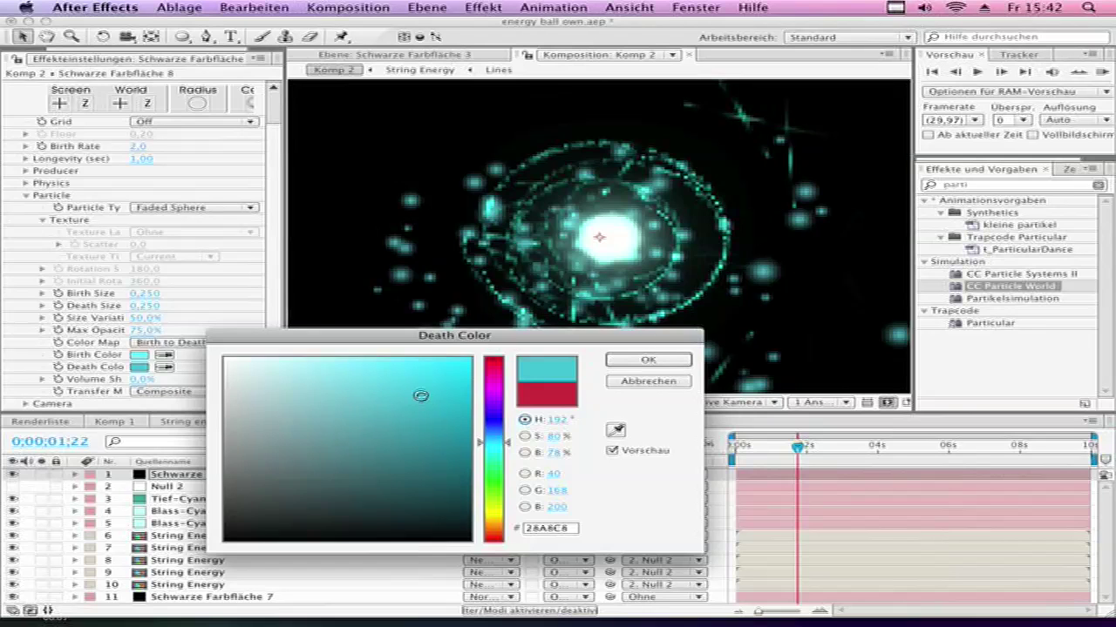
click(649, 360)
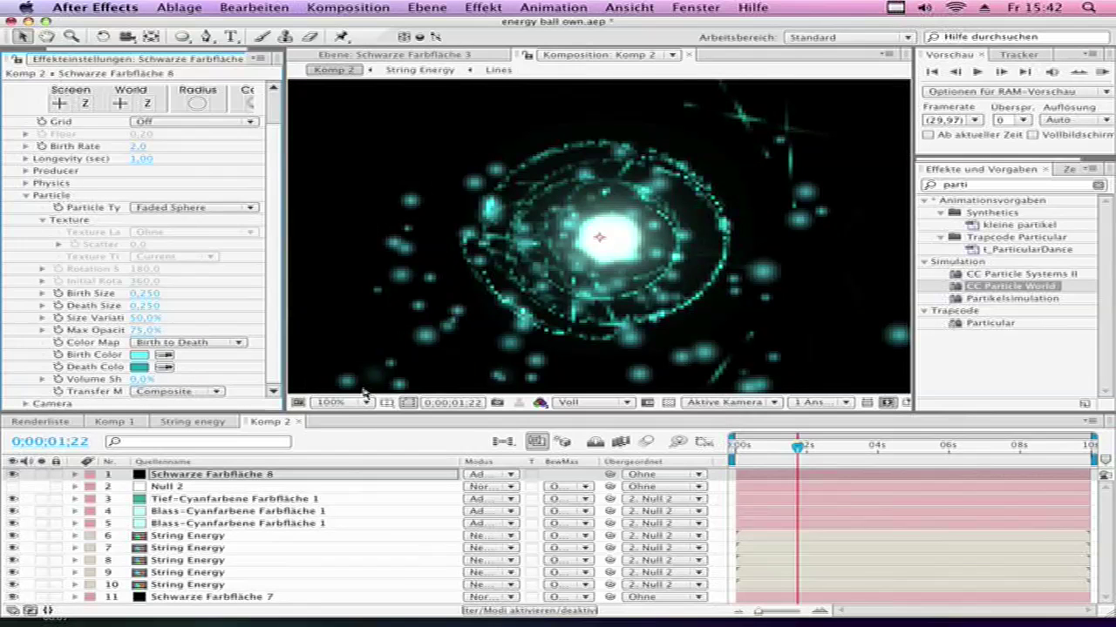
In the particle effect's Physics settings, set Velocity to 0,43 and Gravity to 0
click(26, 183)
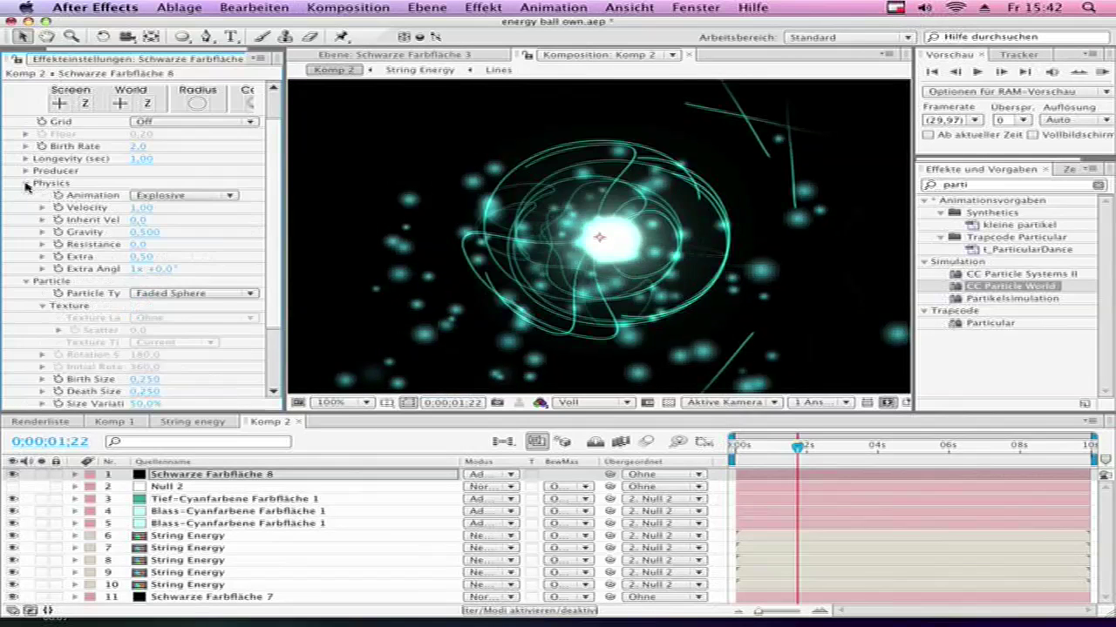
click(141, 209)
text(3)
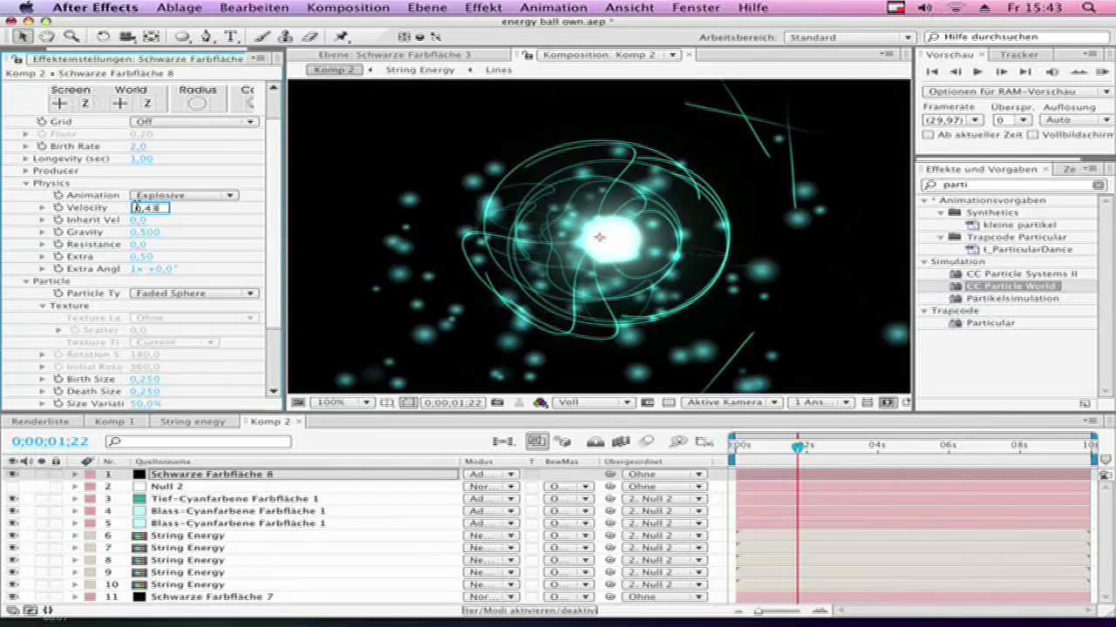
key(Return)
click(144, 232)
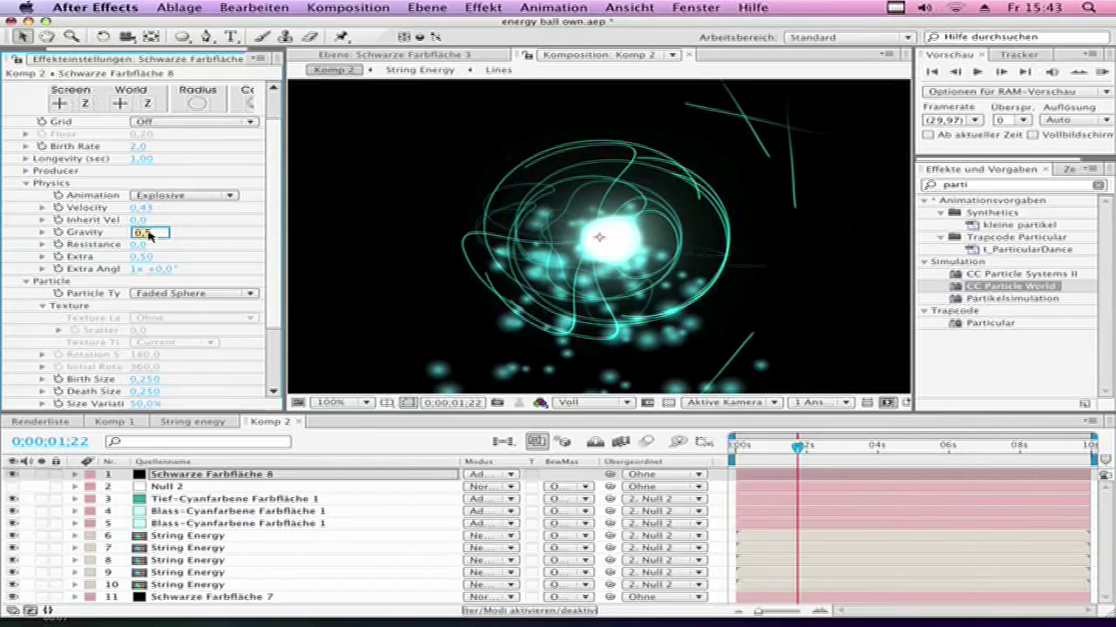
text(0)
key(Return)
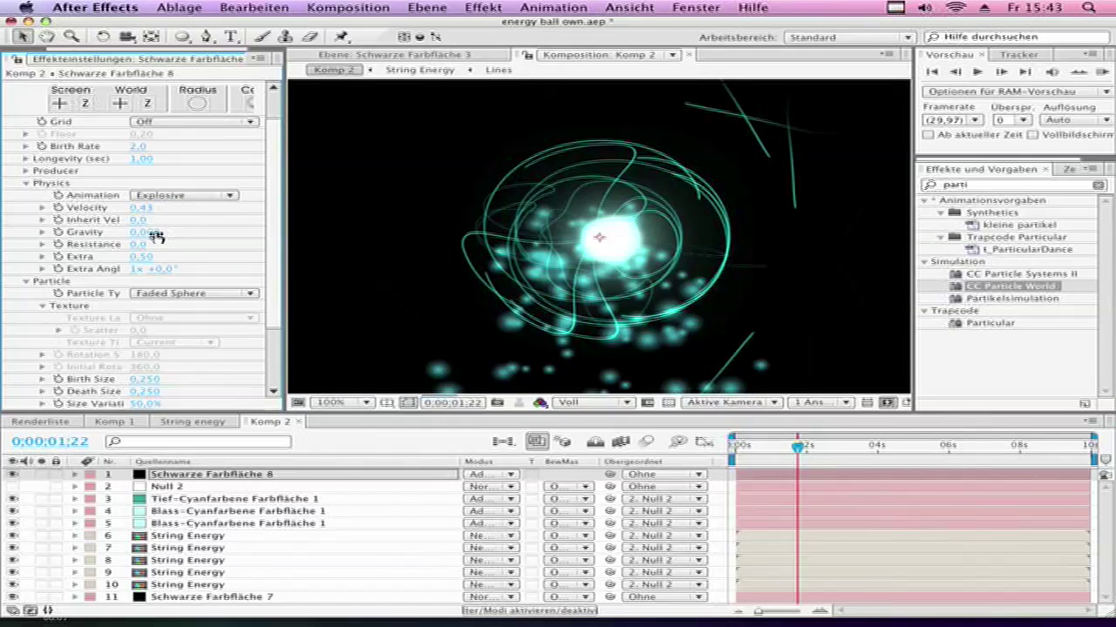
Set the particle effect's Birth Rate to 0,11 and its Resistance to 2,9
scroll(93, 183, up, 1)
click(132, 183)
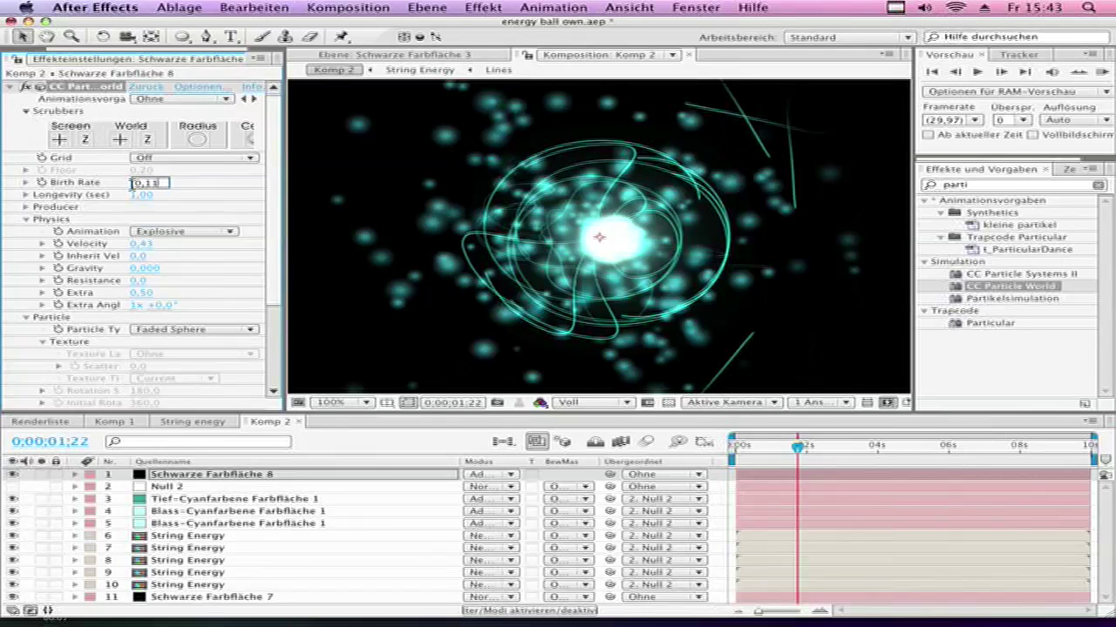
text(0,11)
key(Return)
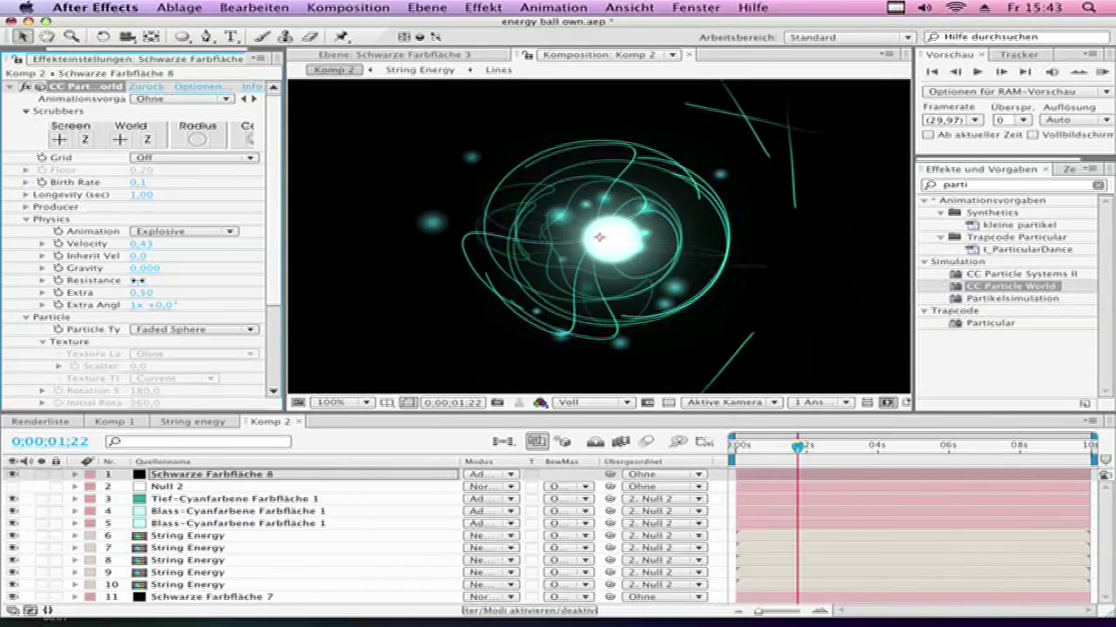
click(137, 280)
key(Return)
Set the particles' Death Size to 0,01
scroll(74, 322, down, 5)
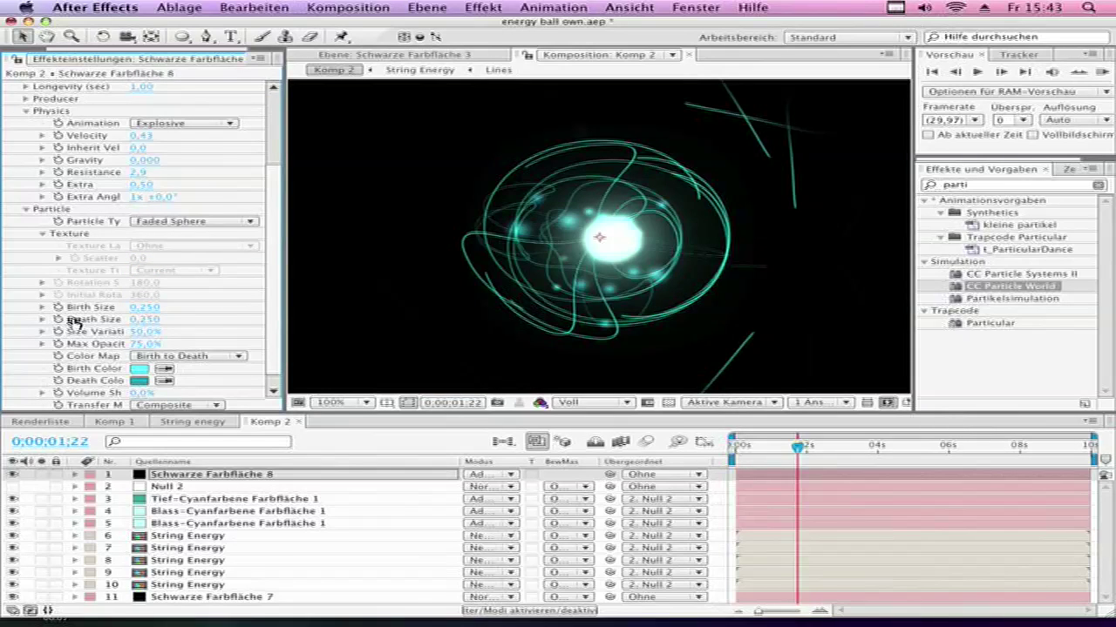
click(154, 320)
text(0,0)
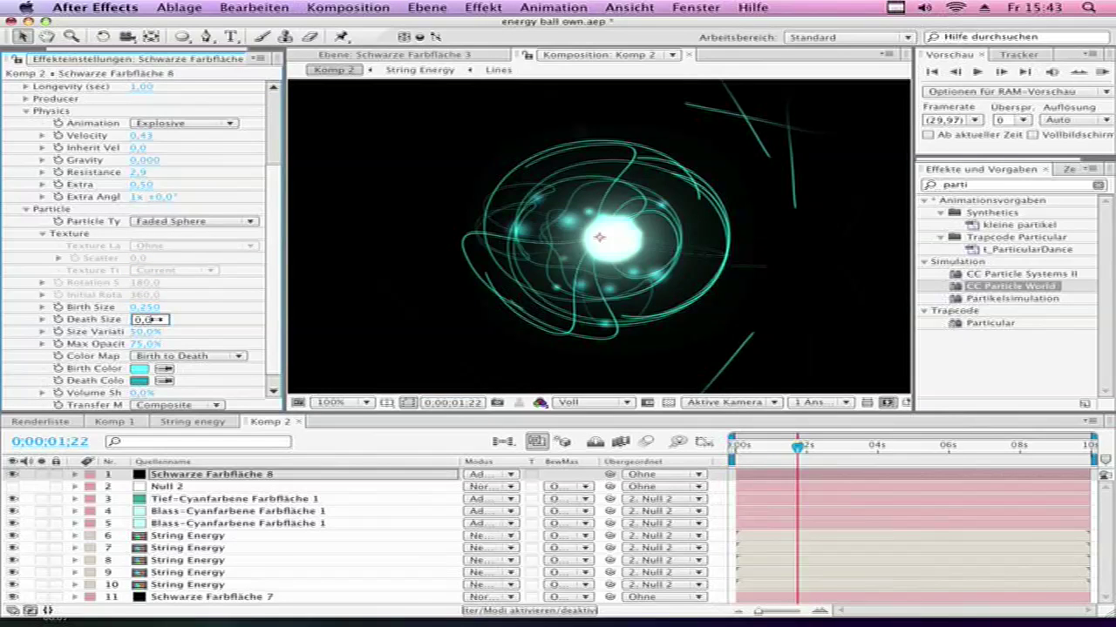
text(1)
key(Return)
Create a new camera layer named Kamera 1 with the 28 mm preset
click(440, 7)
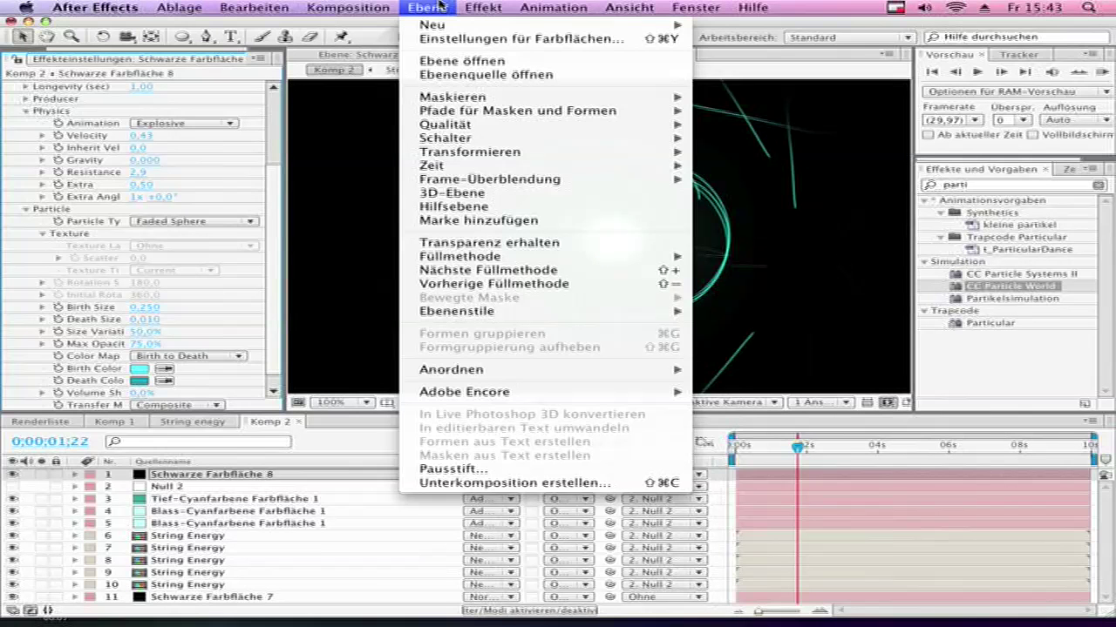
mouse_move(440, 24)
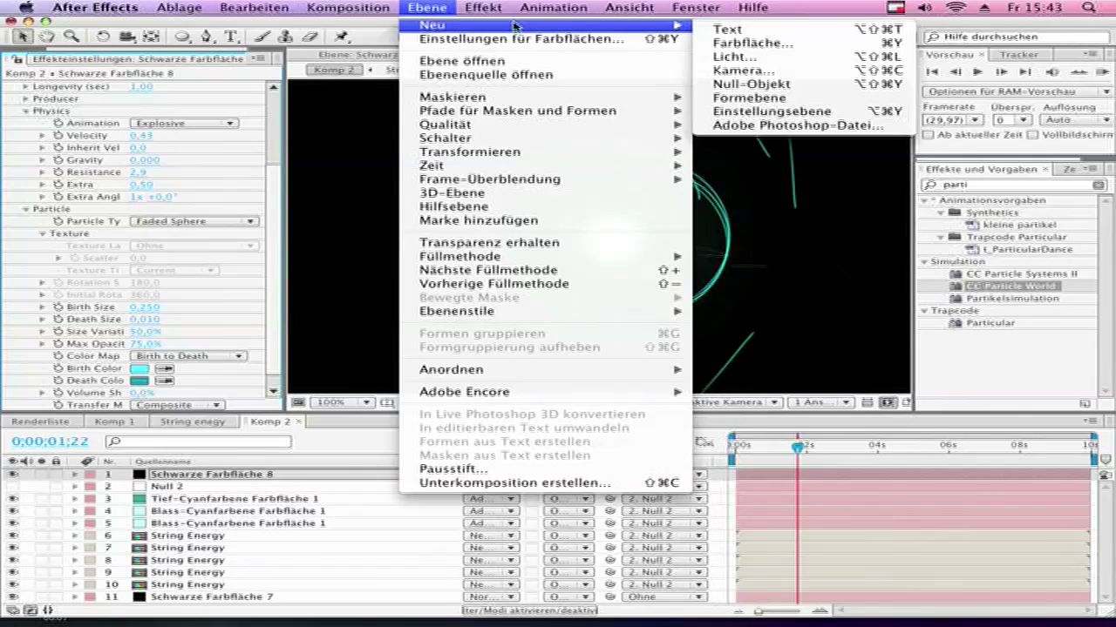
click(788, 72)
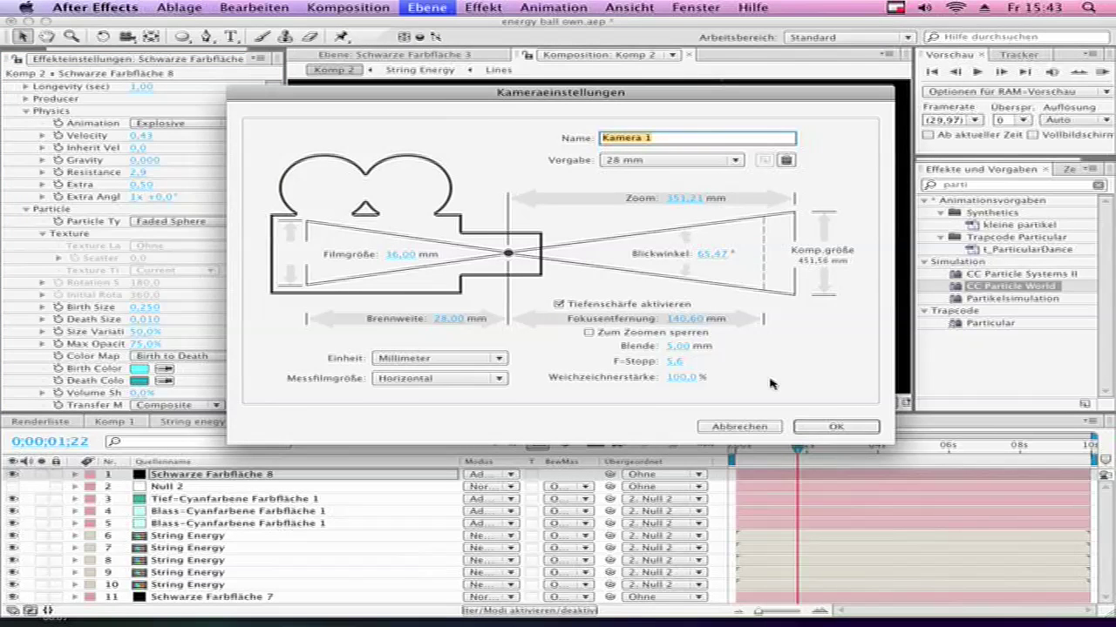
click(823, 427)
Turn on Tiefenschärfe in the camera options of Kamera 1 and set Fokusentfernung to 432 pixels
click(75, 475)
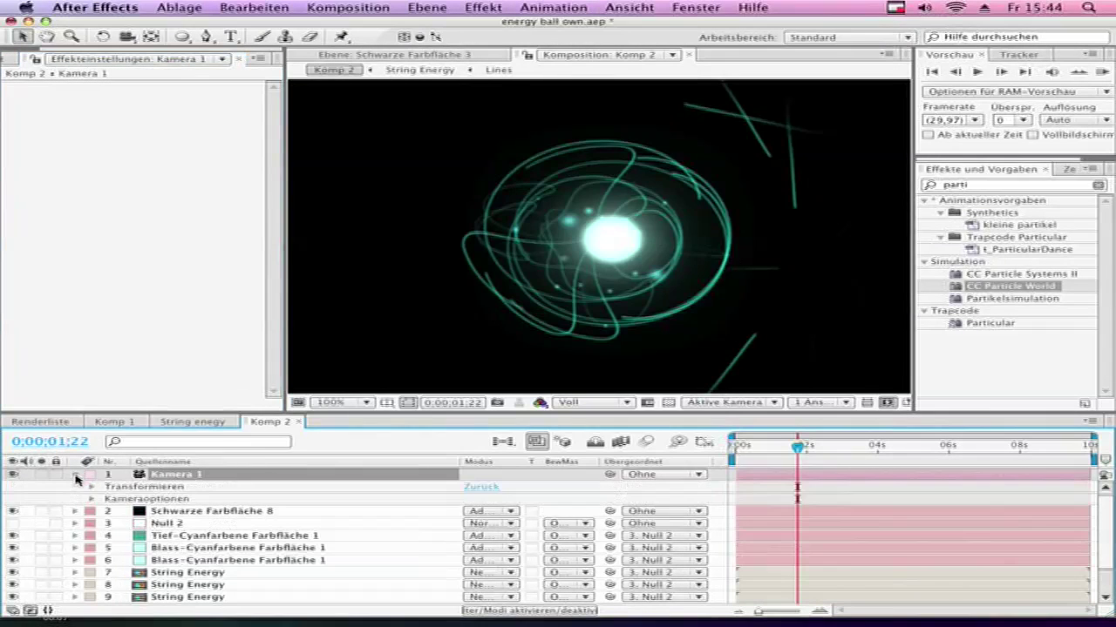
click(92, 499)
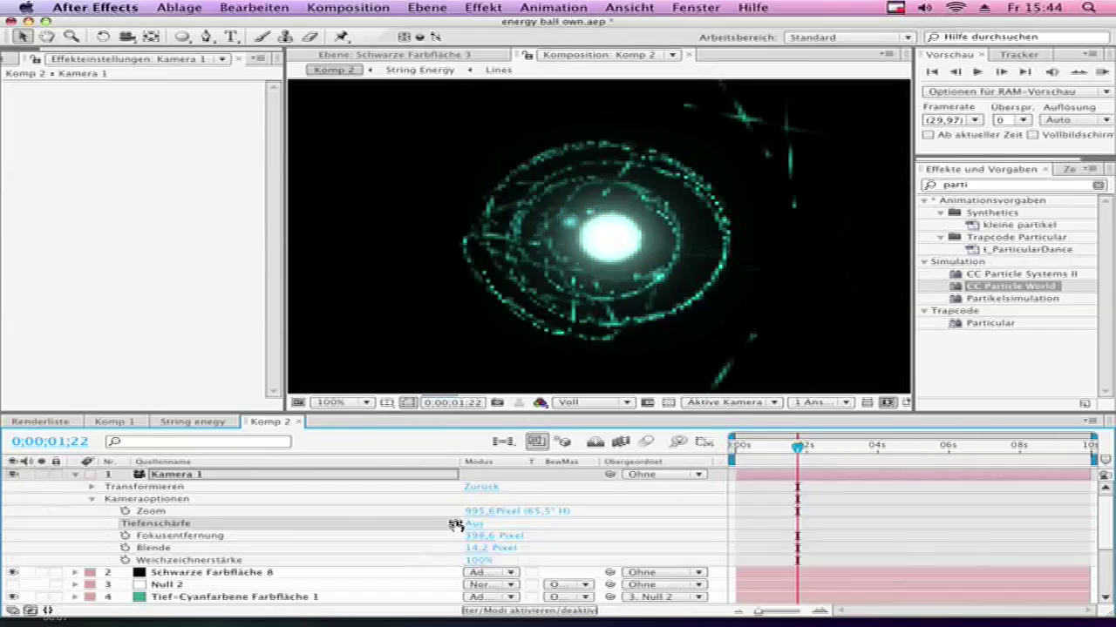
click(477, 527)
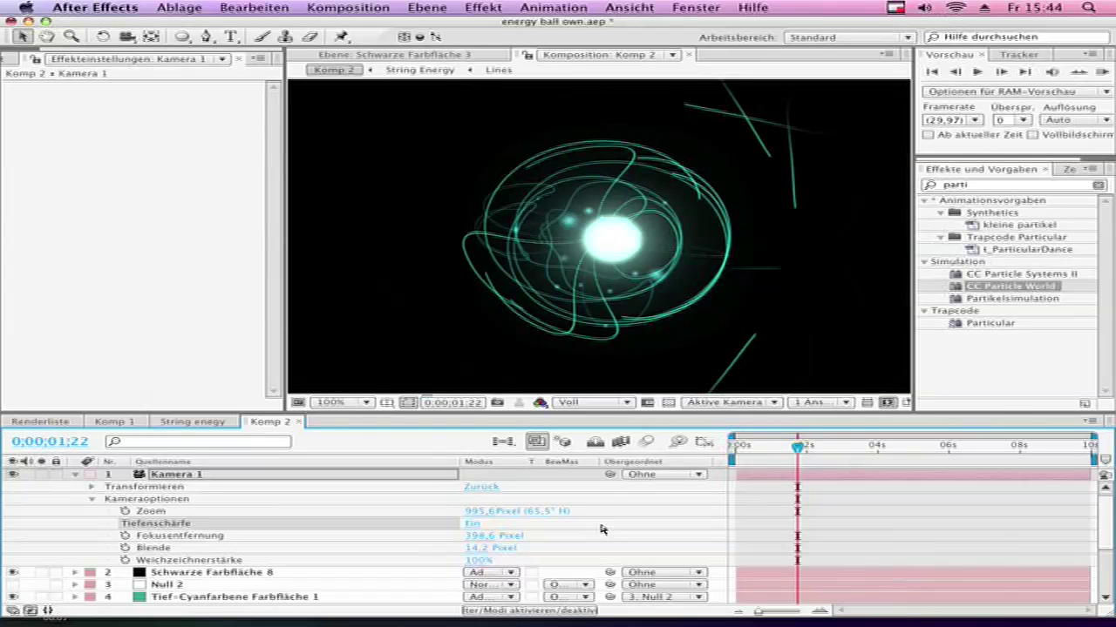
click(493, 536)
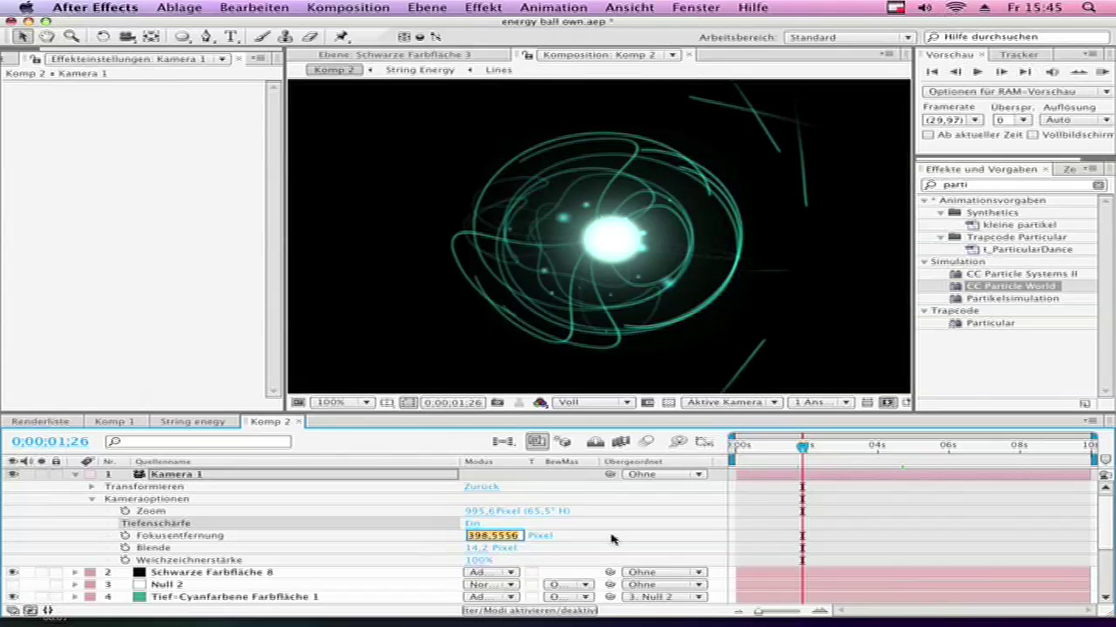
text(432)
key(Return)
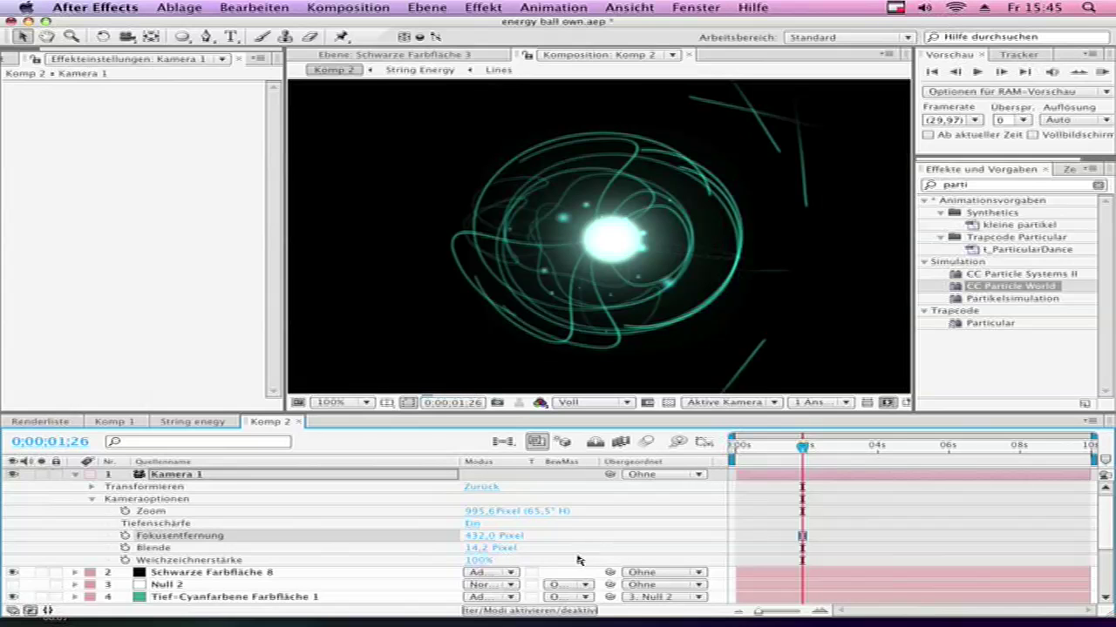
Collapse the camera's properties and scrub the composition to 0;00;02;27 to check the whole frame at 50%
key(u)
click(806, 450)
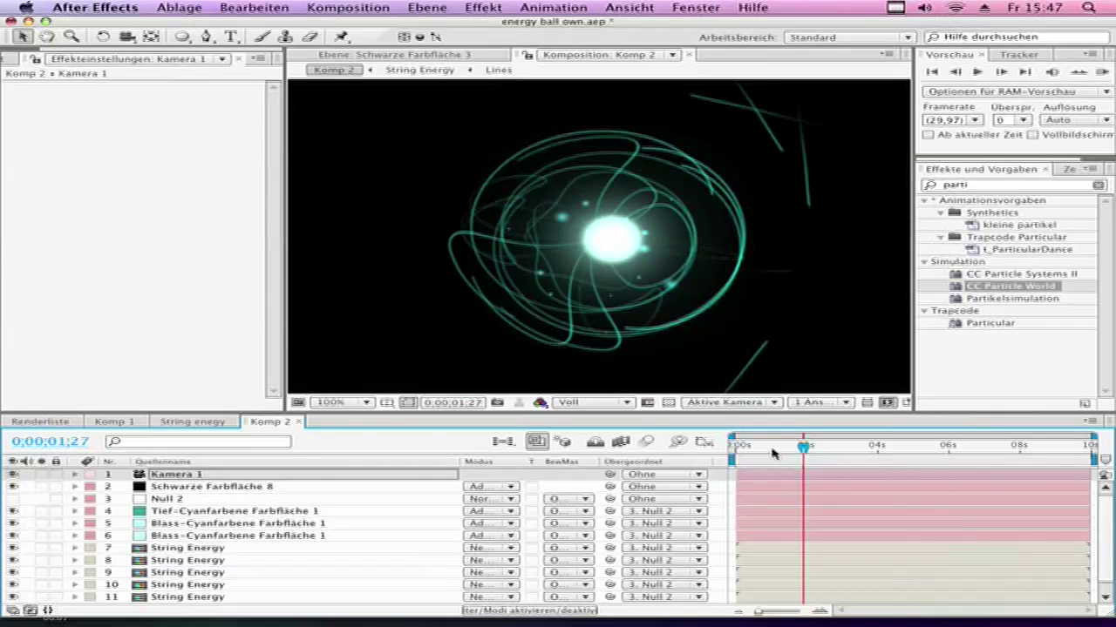
drag(772, 452, 843, 451)
scroll(704, 279, down, 1)
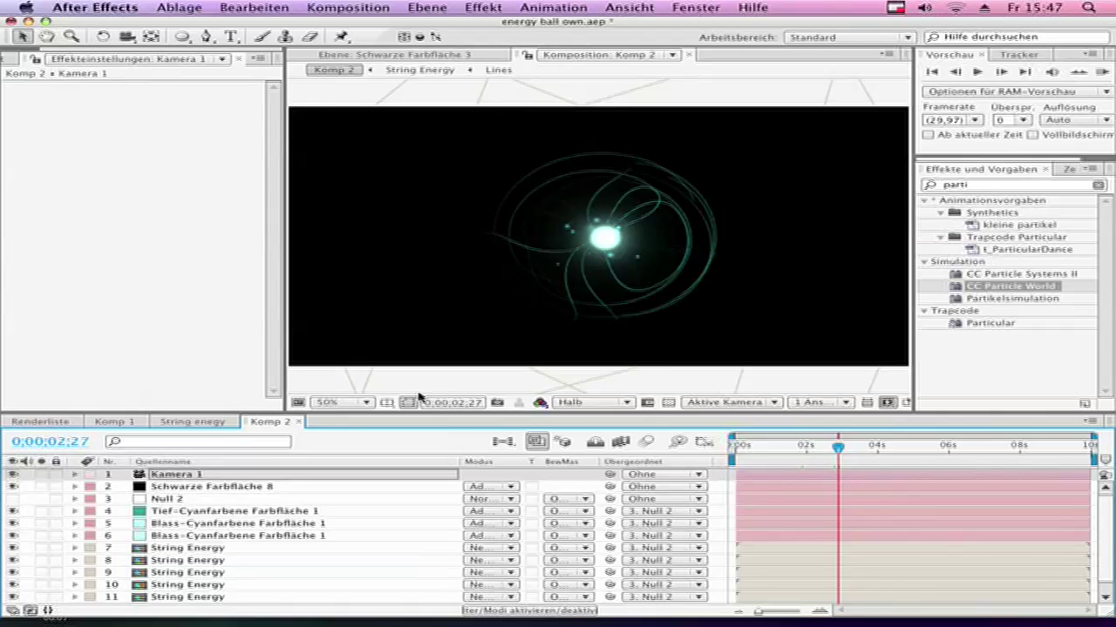